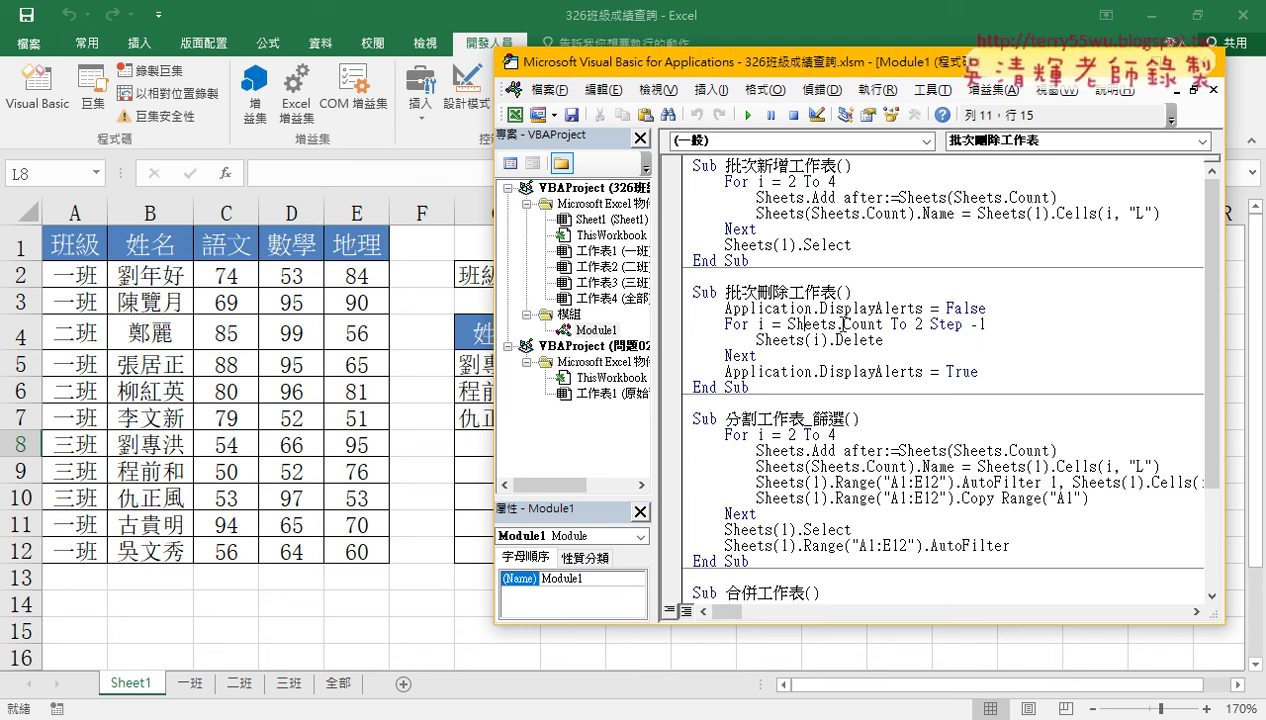
Run the 批次刪除工作表 macro to remove the class sheets from 326班級成績查詢
key(Left)
key(Left)
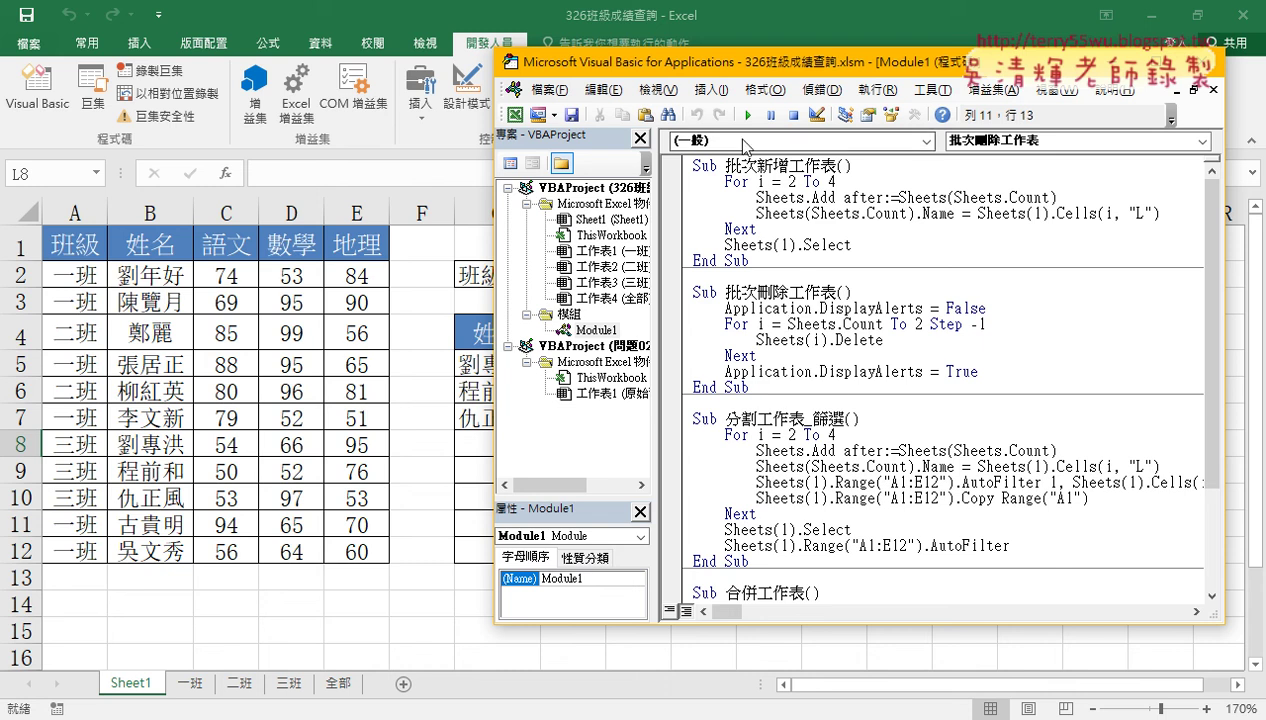
click(748, 115)
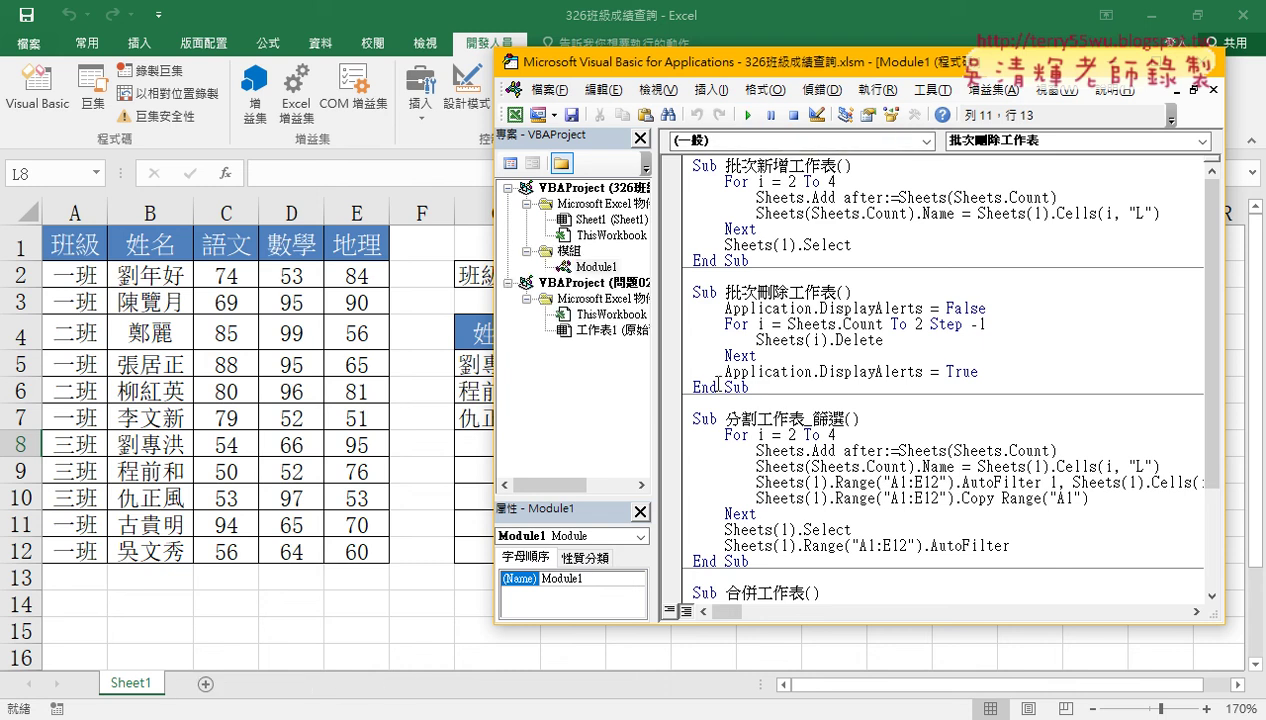
drag(716, 382, 690, 300)
click(836, 325)
Highlight Sheets(i).Delete, the Sheets.Count To 2 Step -1 loop and the warning-suppression line
drag(907, 338, 757, 340)
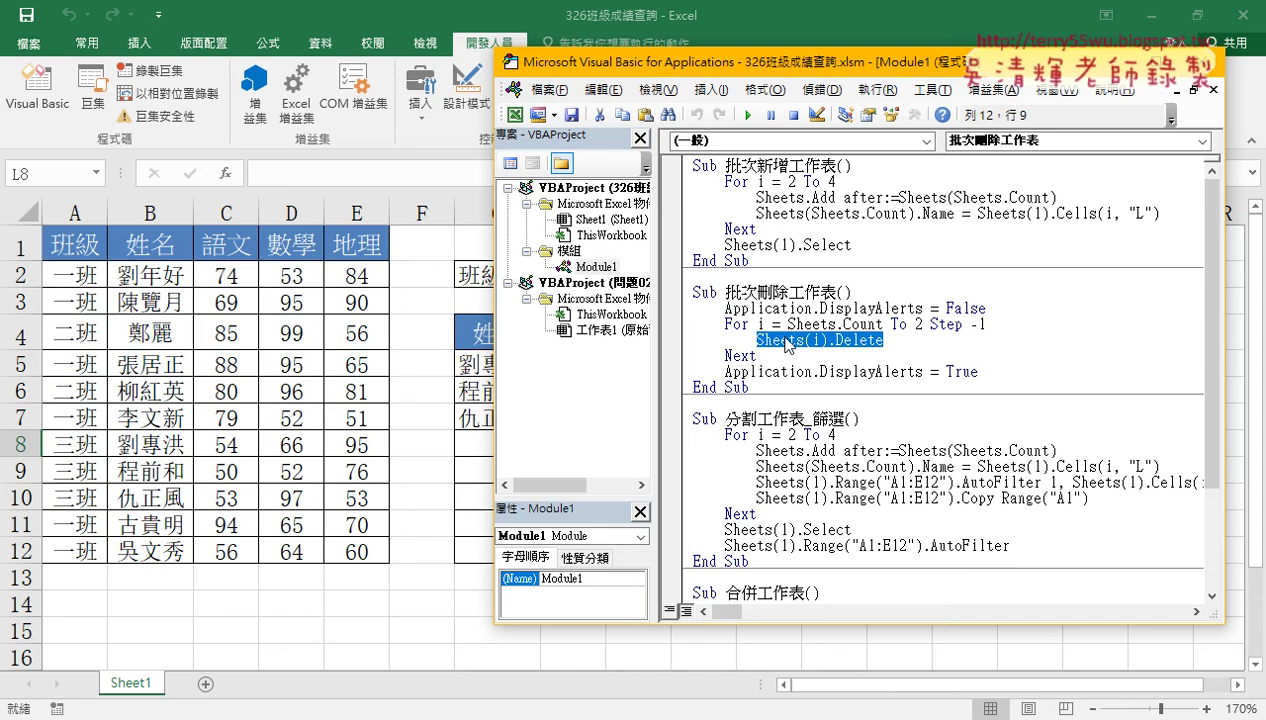
double_click(815, 340)
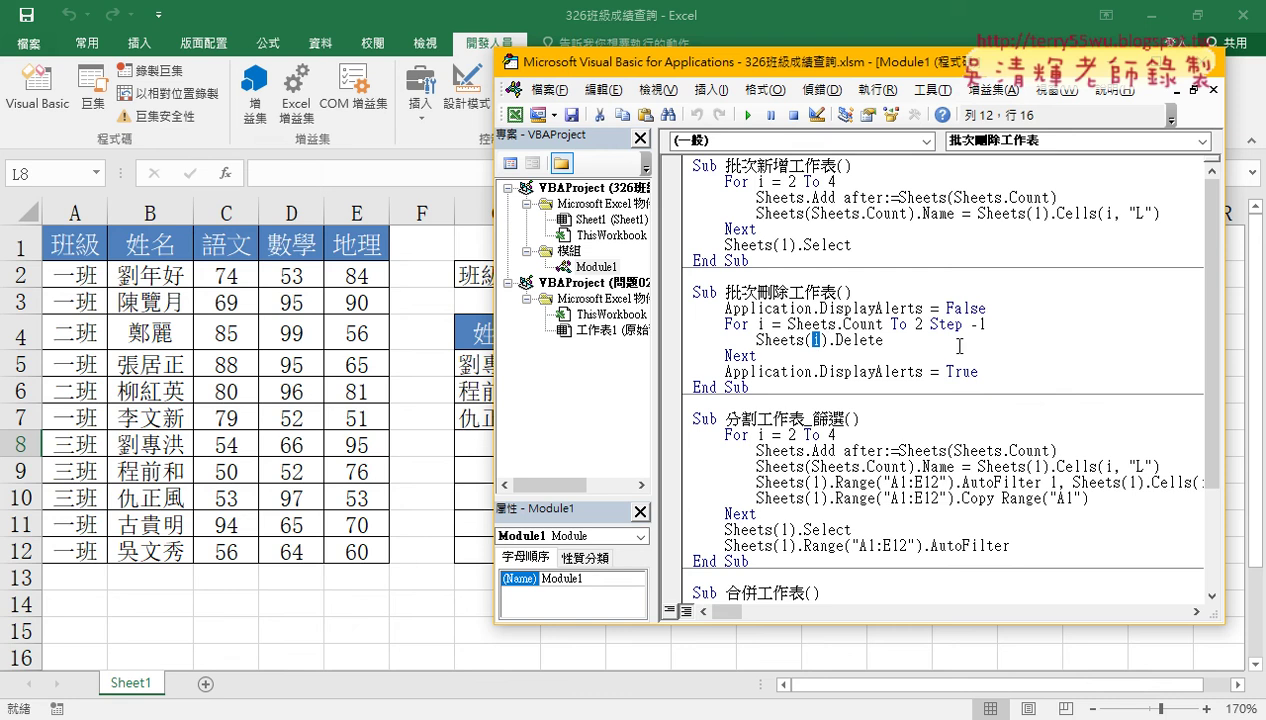
drag(788, 324, 881, 325)
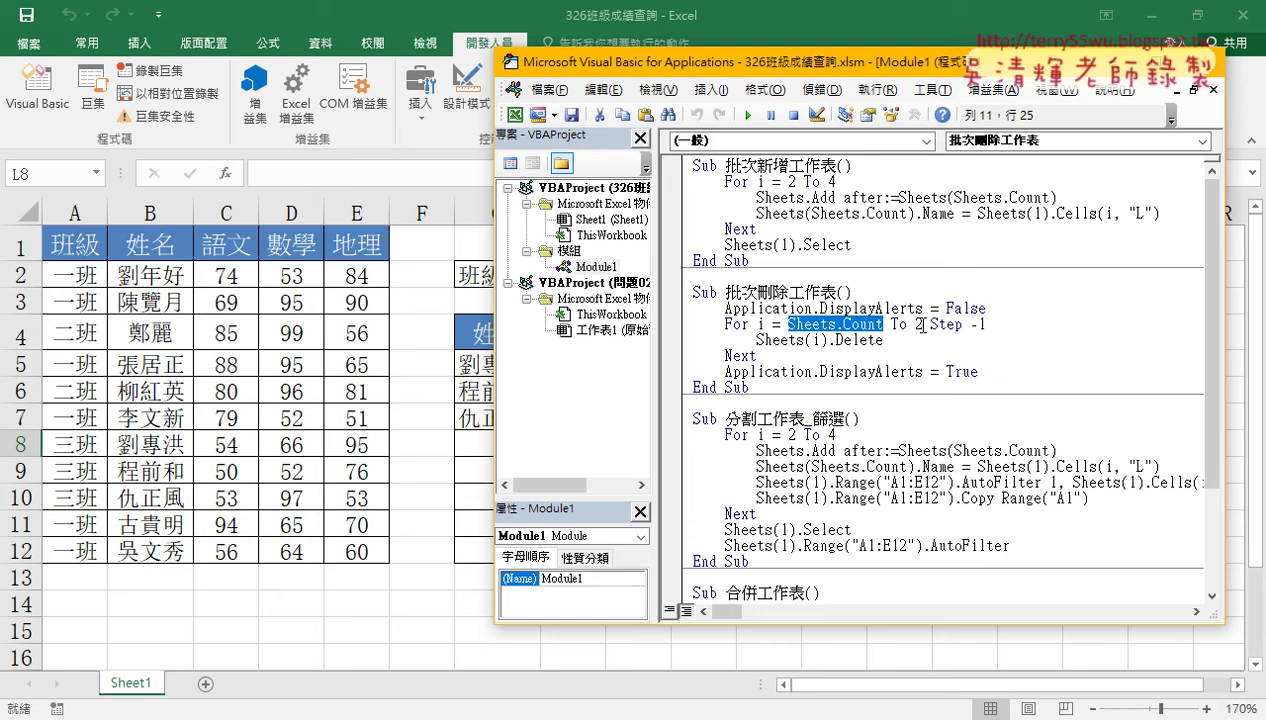
drag(922, 325, 788, 326)
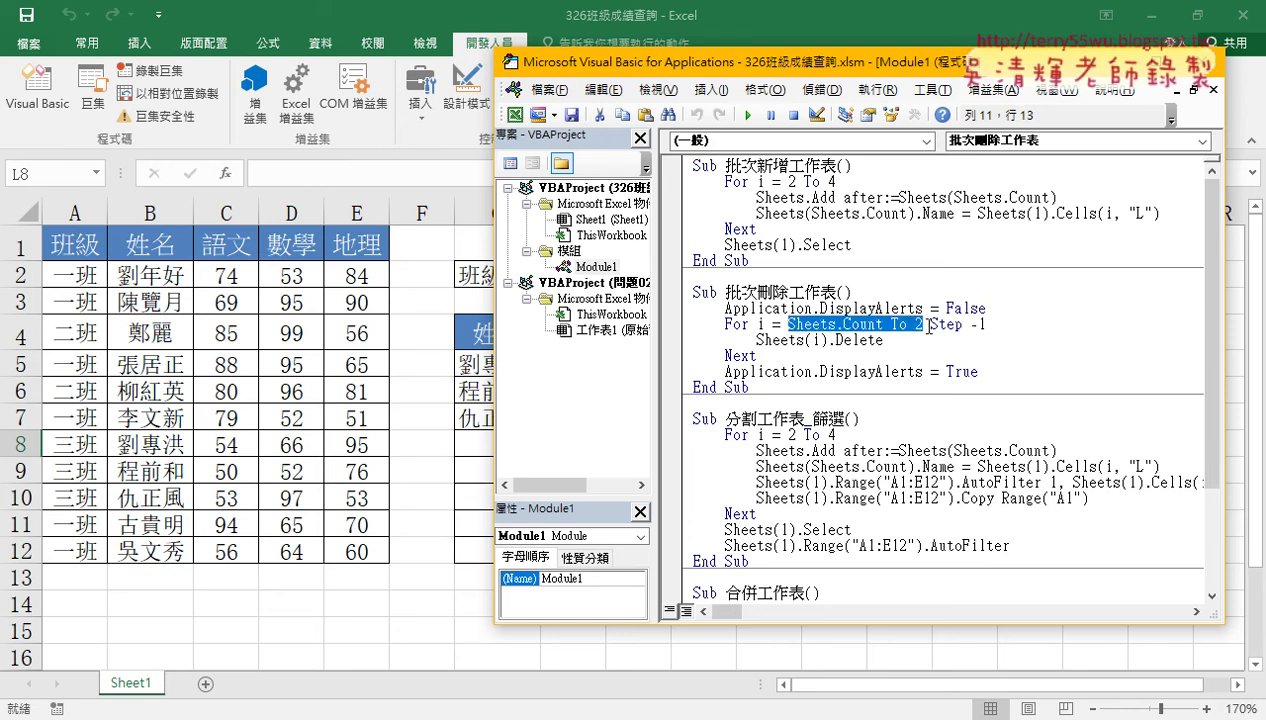
drag(929, 325, 993, 325)
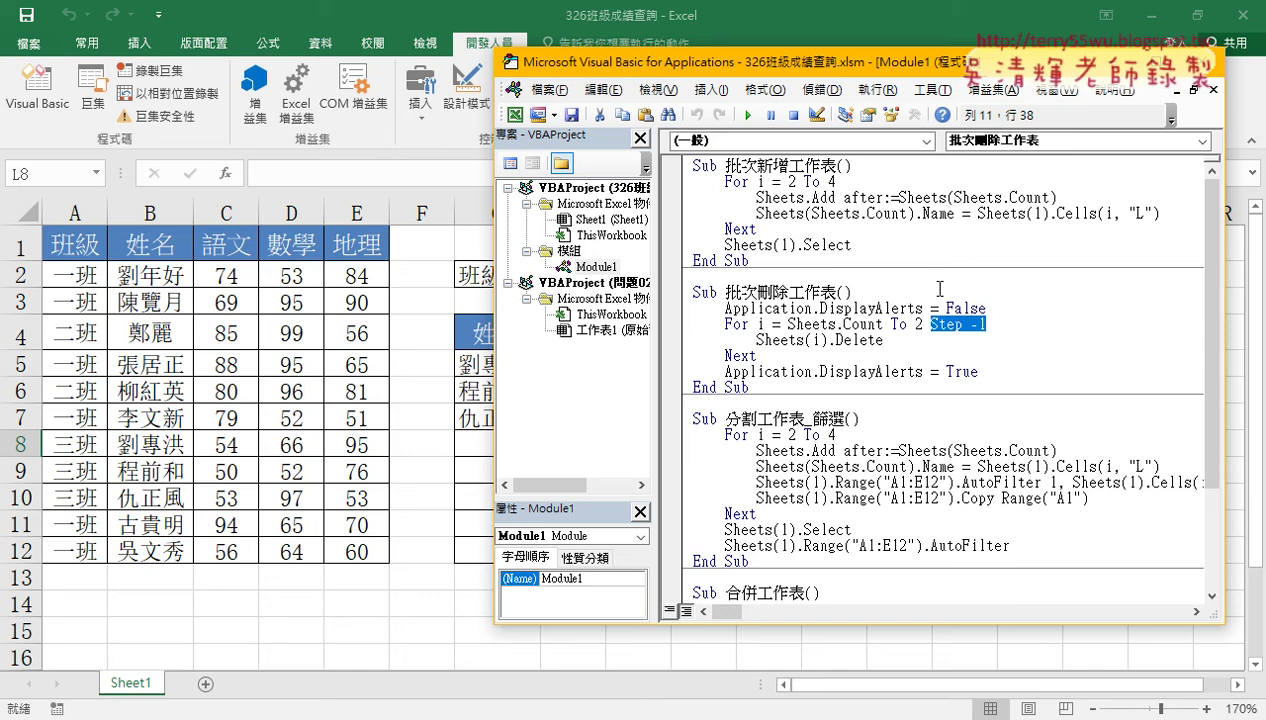
drag(722, 308, 989, 307)
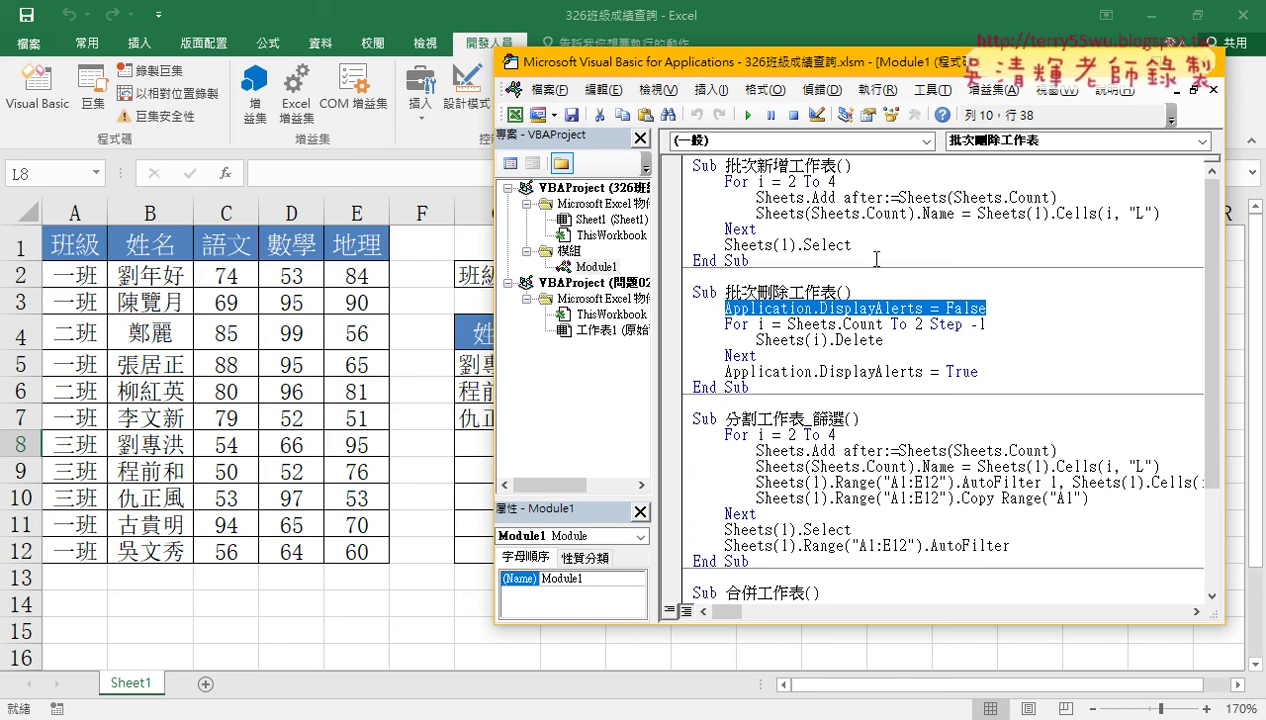
Run 批次新增工作表 and check the new 一班, 二班 and 三班 tabs behind the code window
click(779, 213)
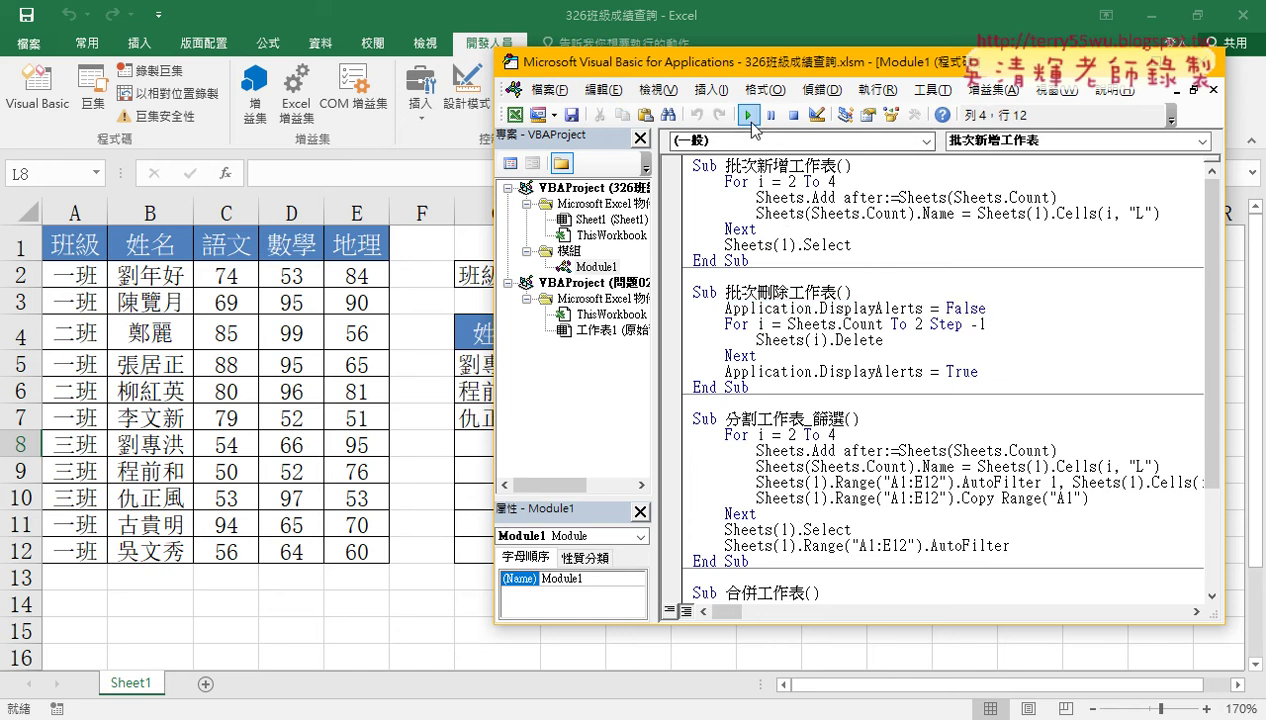
click(748, 115)
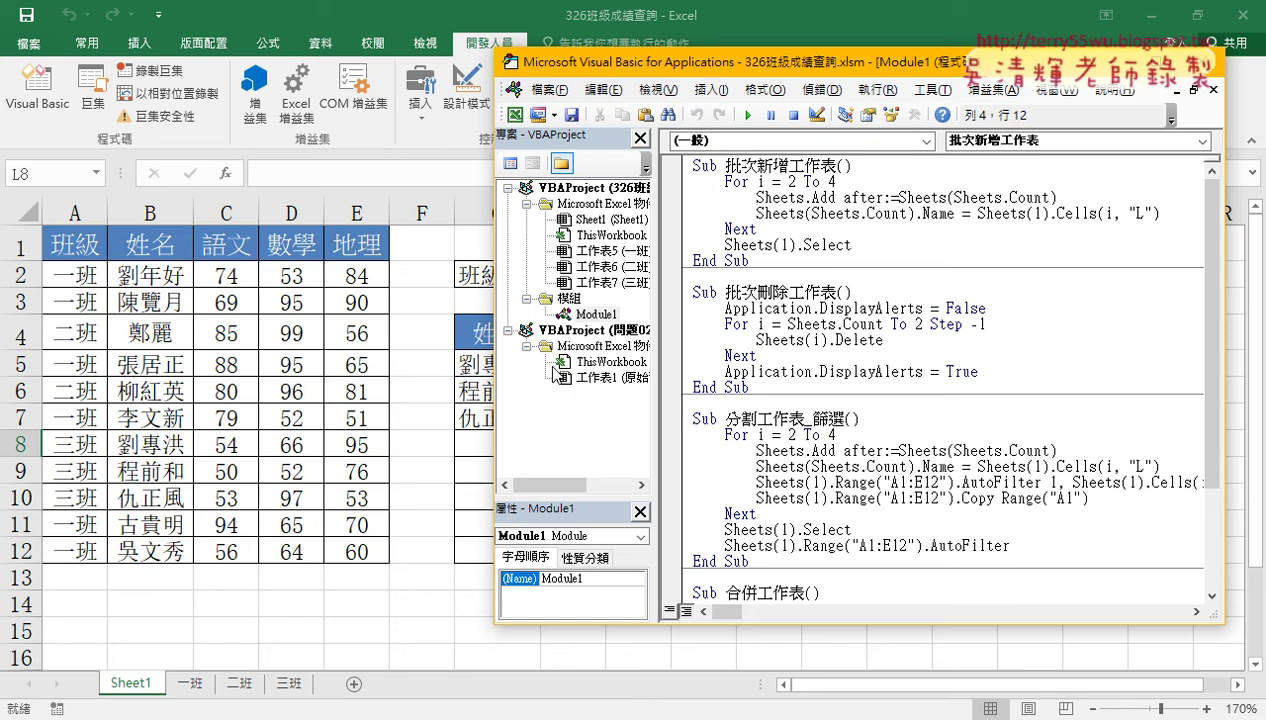
drag(636, 68, 1028, 71)
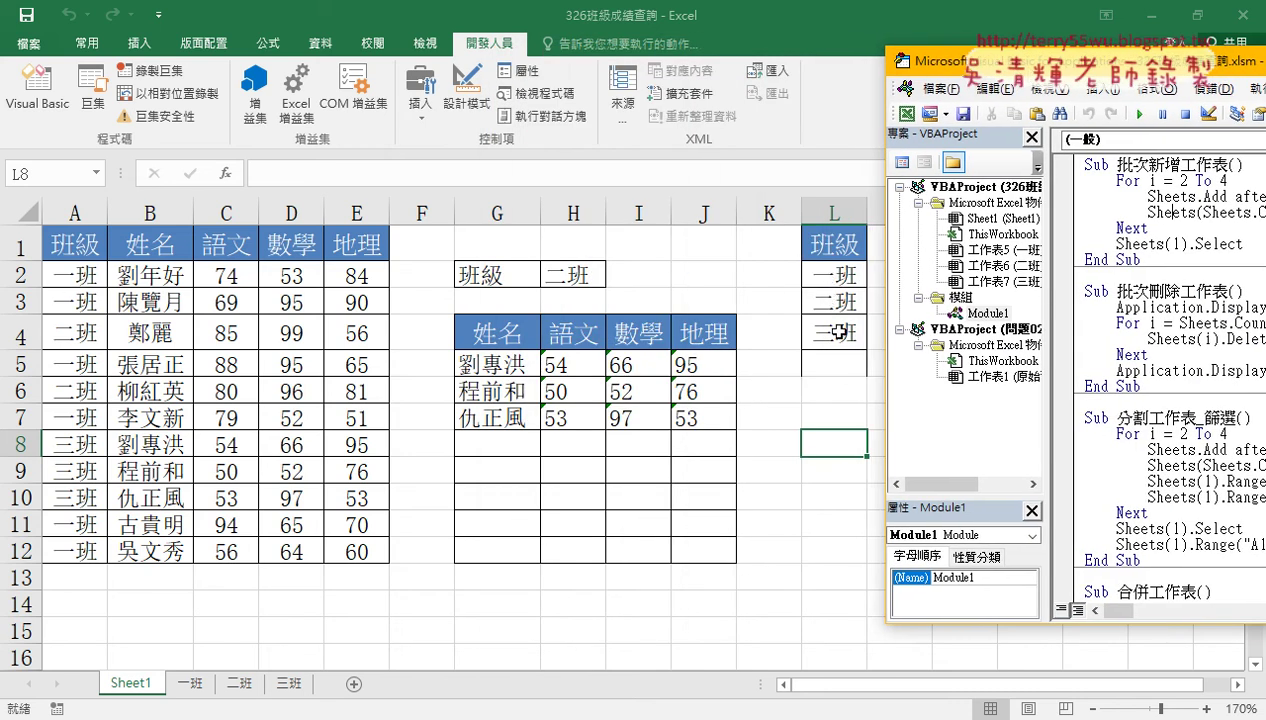
drag(1042, 68, 418, 80)
drag(602, 210, 522, 212)
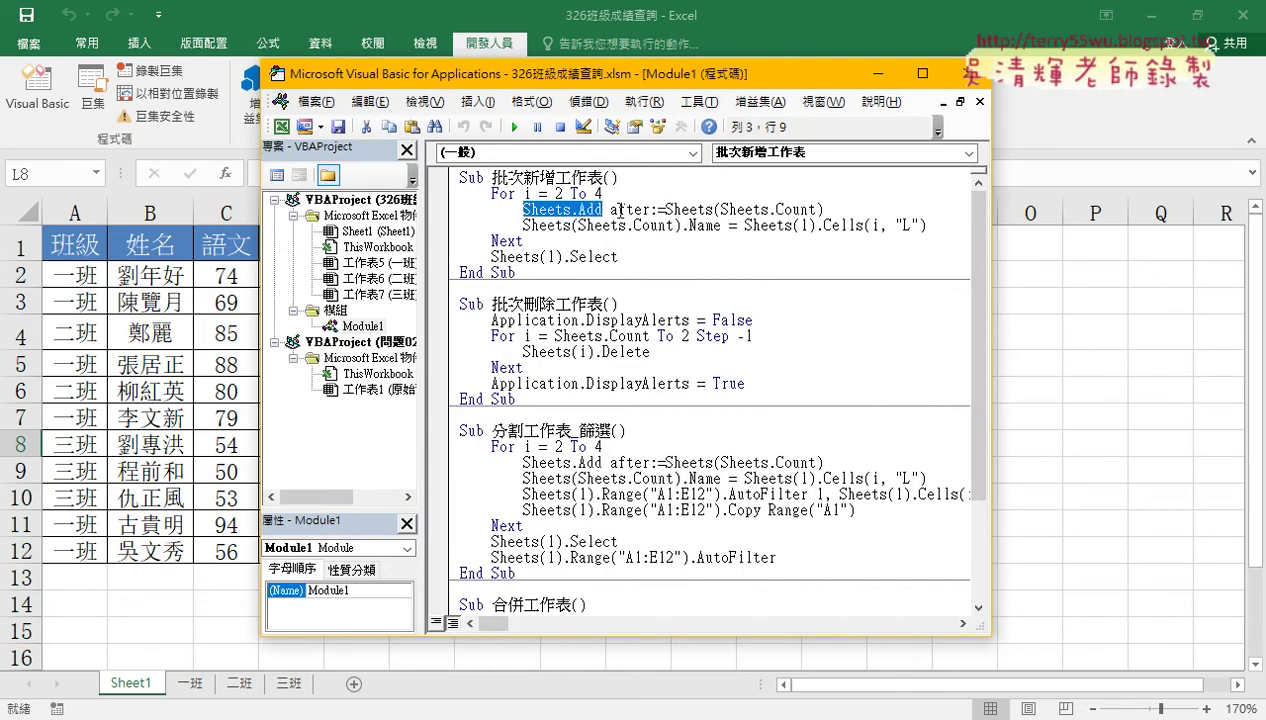
Highlight the Sheets.Add and column-L naming lines, then widen the project pane to show full names
drag(617, 210, 826, 210)
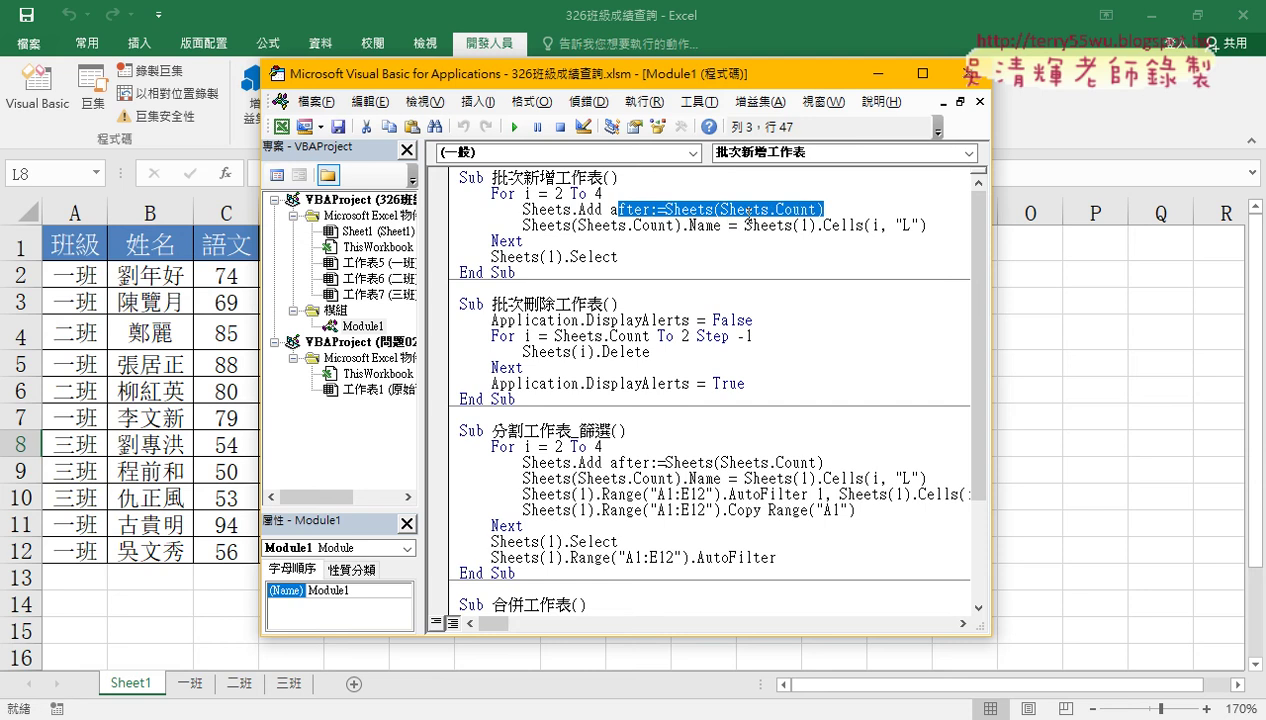
click(695, 222)
drag(924, 224, 744, 225)
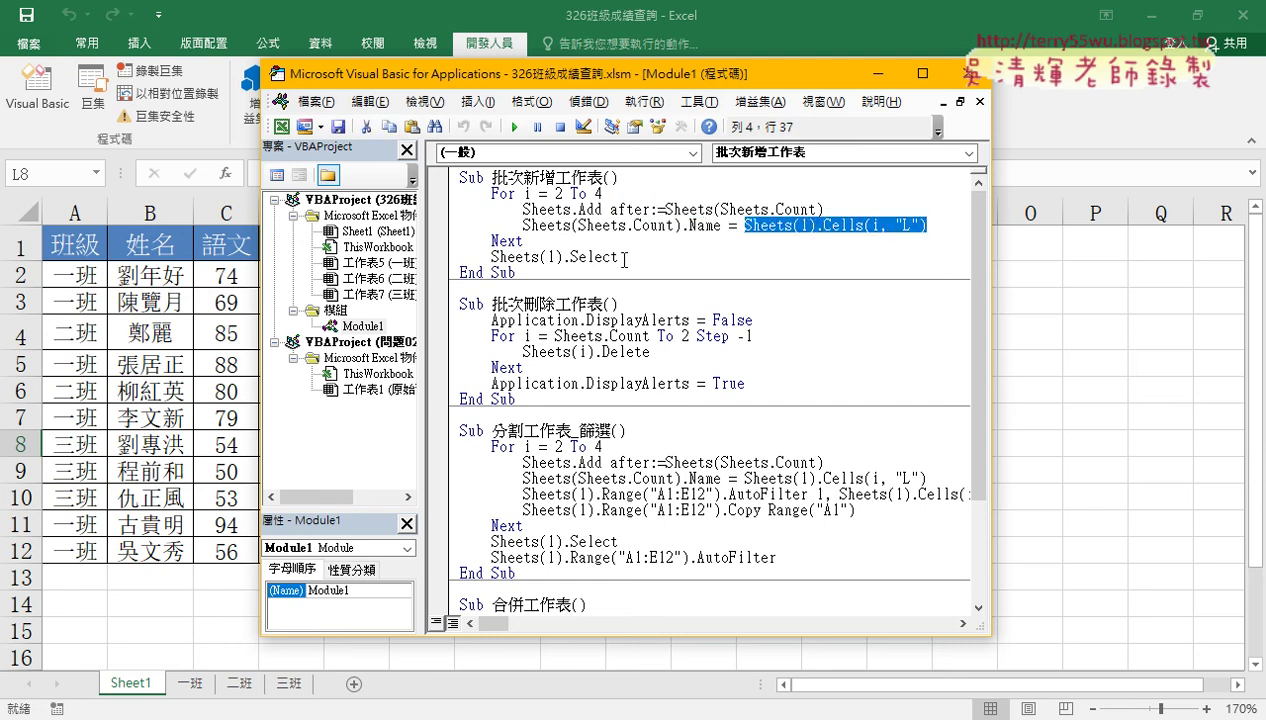
click(566, 226)
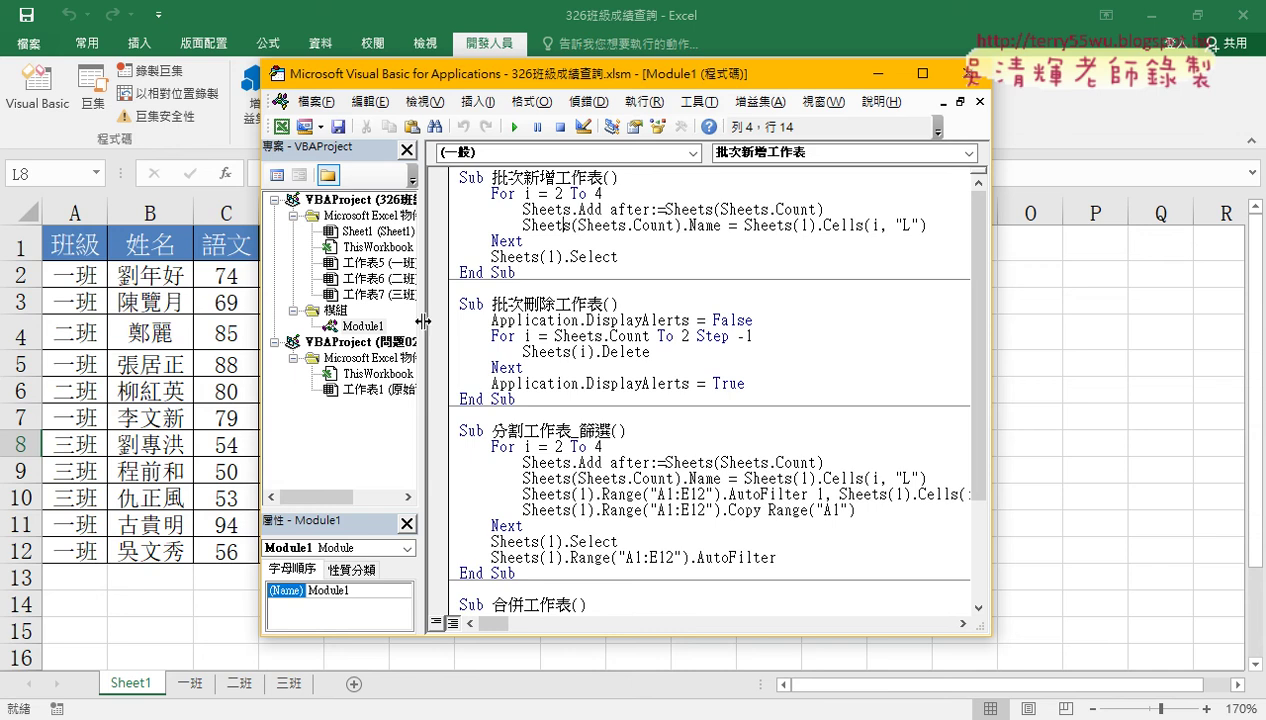
drag(494, 320, 498, 322)
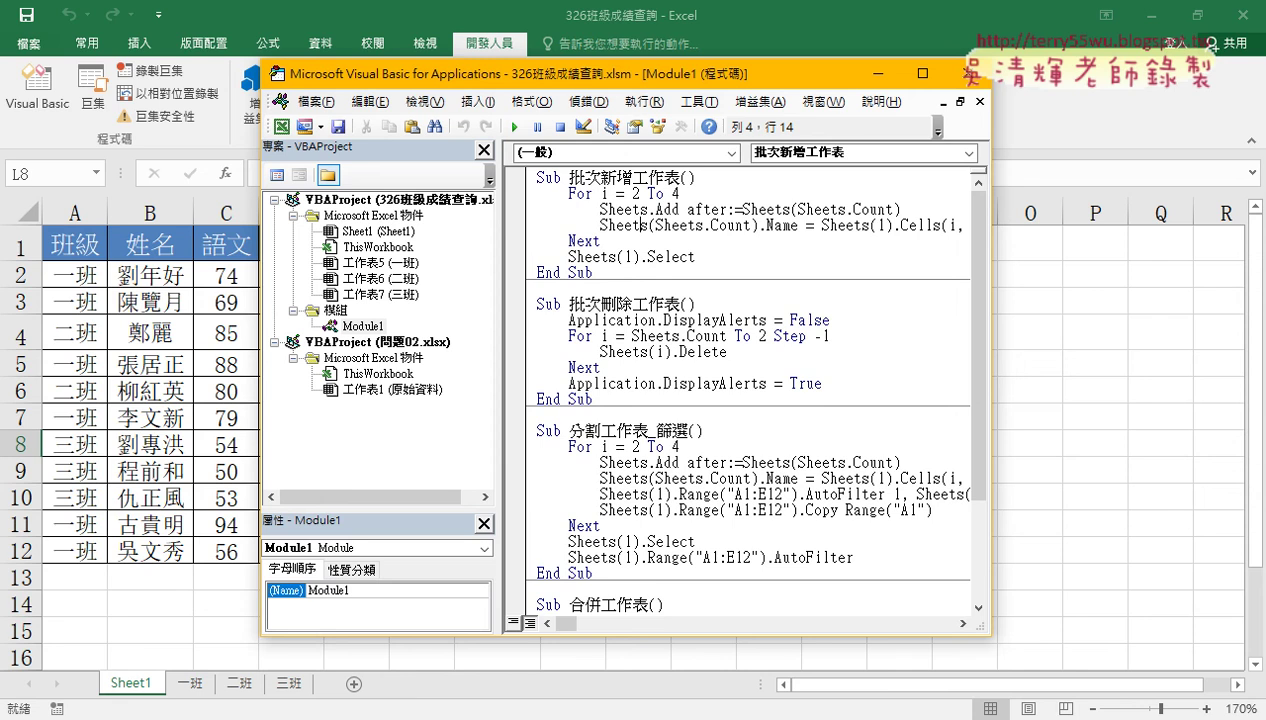
Insert a new module into the 問題02.xlsx project
click(384, 342)
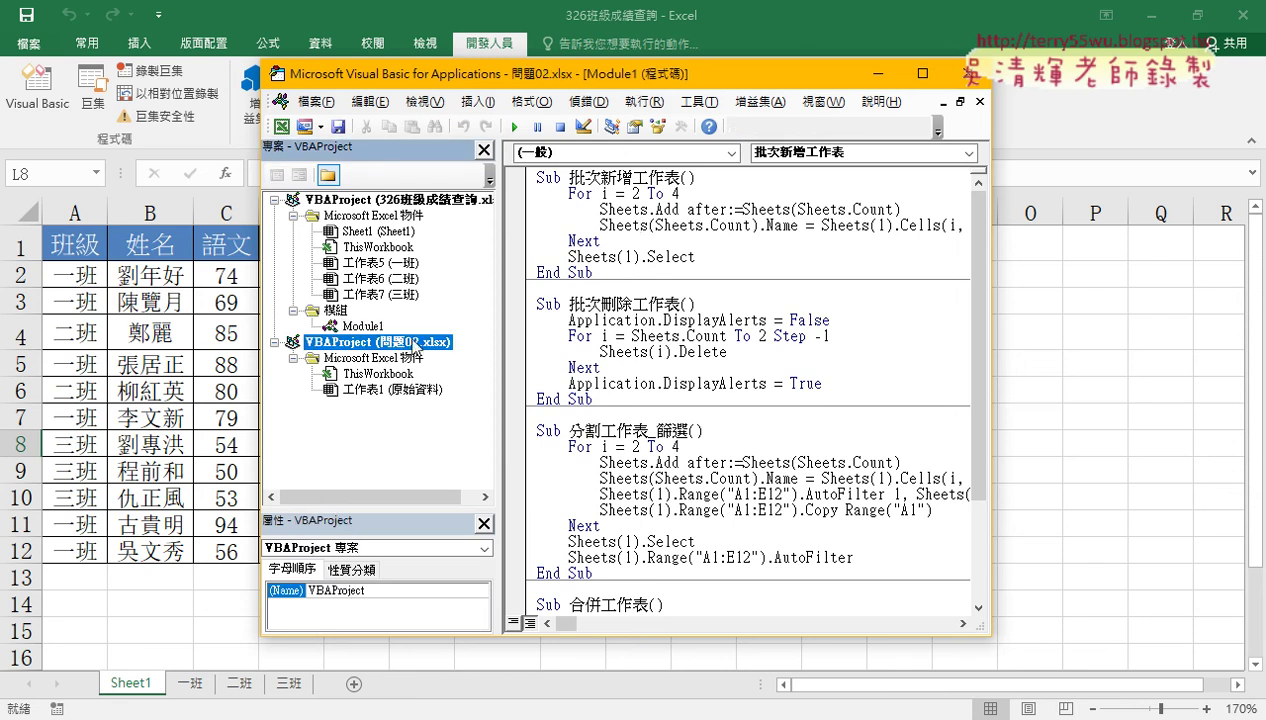
right_click(366, 373)
mouse_move(460, 455)
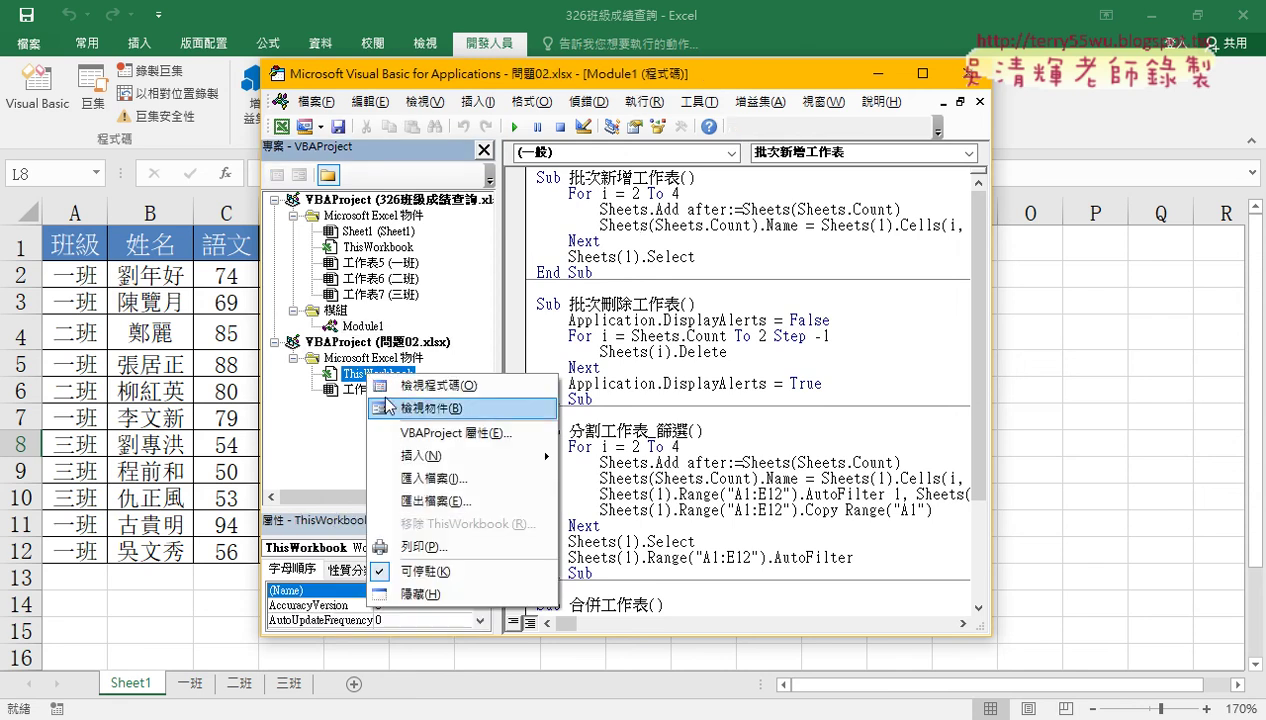
click(614, 480)
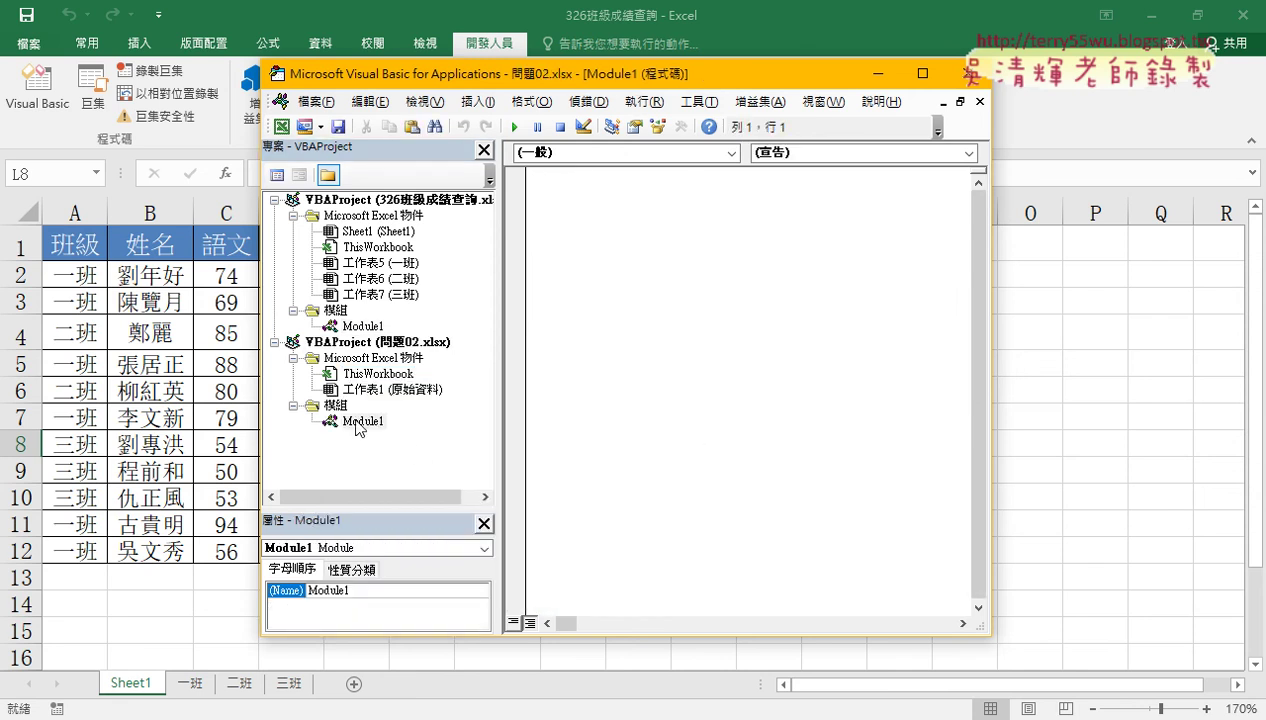
Copy the 批次新增工作表 and 批次刪除工作表 macros from 326班級成績查詢's Module1
double_click(376, 327)
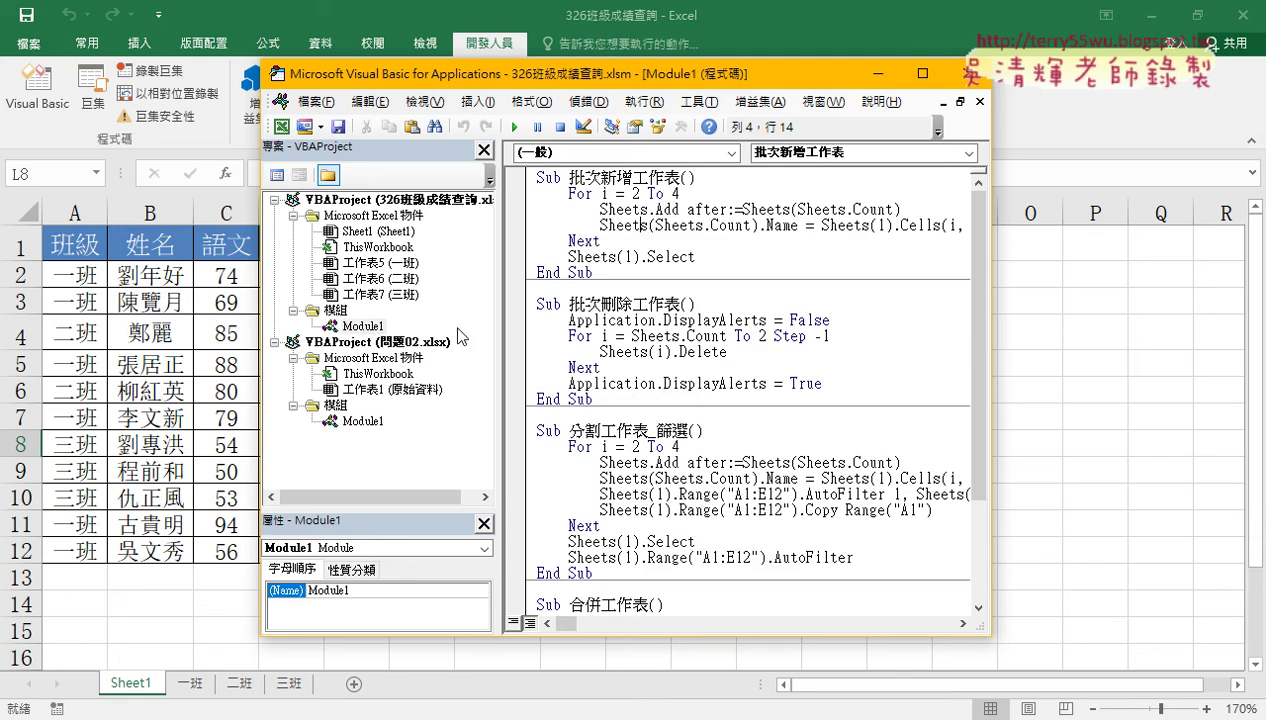
mouse_move(596, 399)
mouse_down()
mouse_move(536, 274)
mouse_move(536, 178)
mouse_up()
right_click(566, 222)
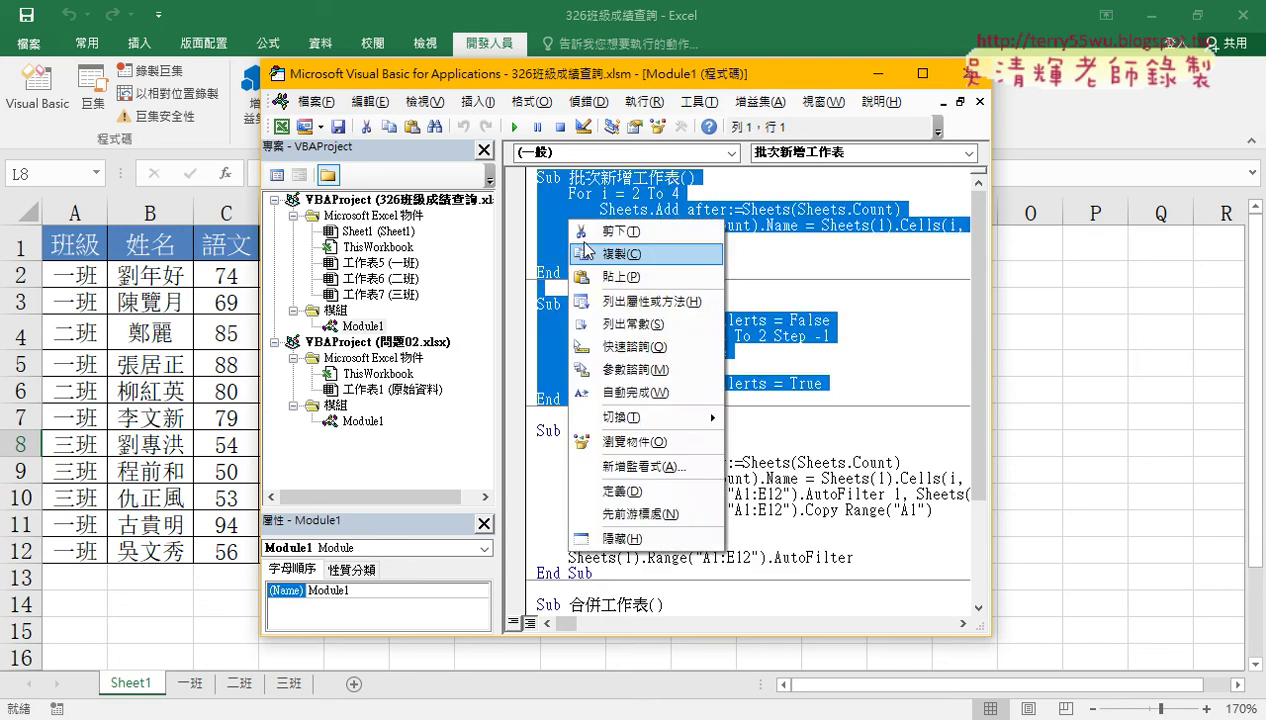
click(595, 249)
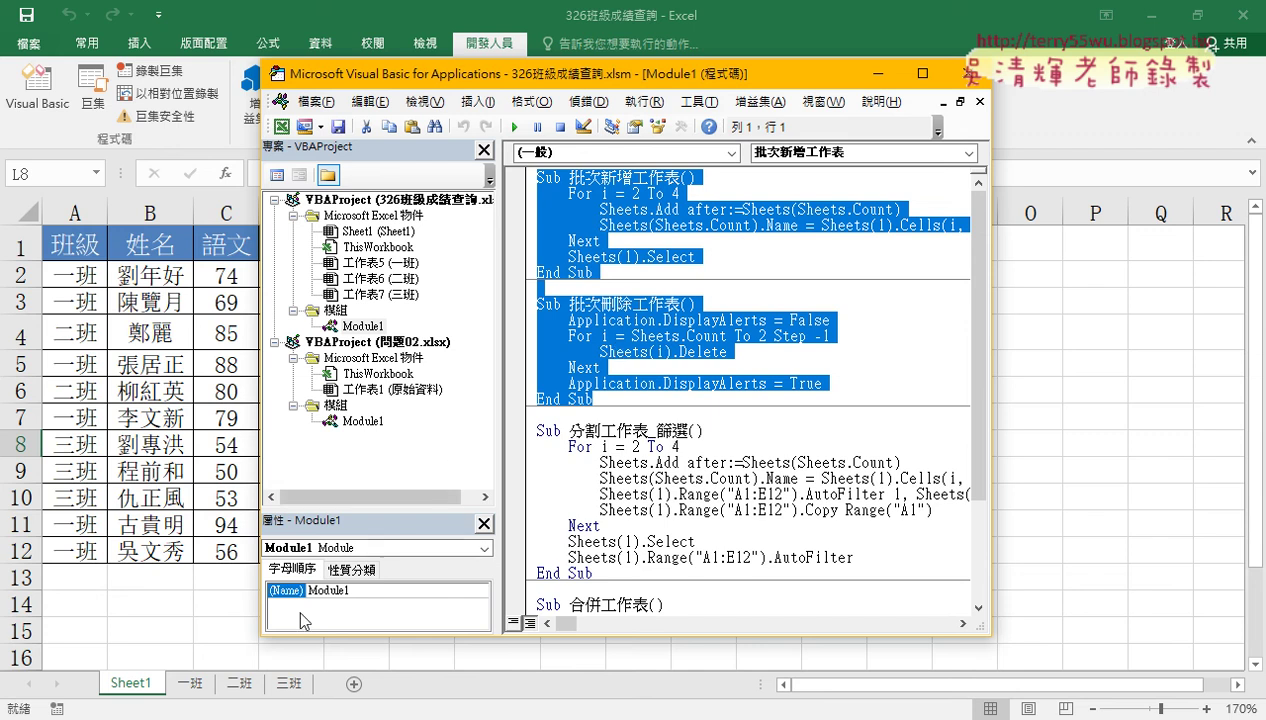
Open the 326班級成績查詢 notes from the 單元02_輸入自動化與表單設計 Drive folder
click(316, 645)
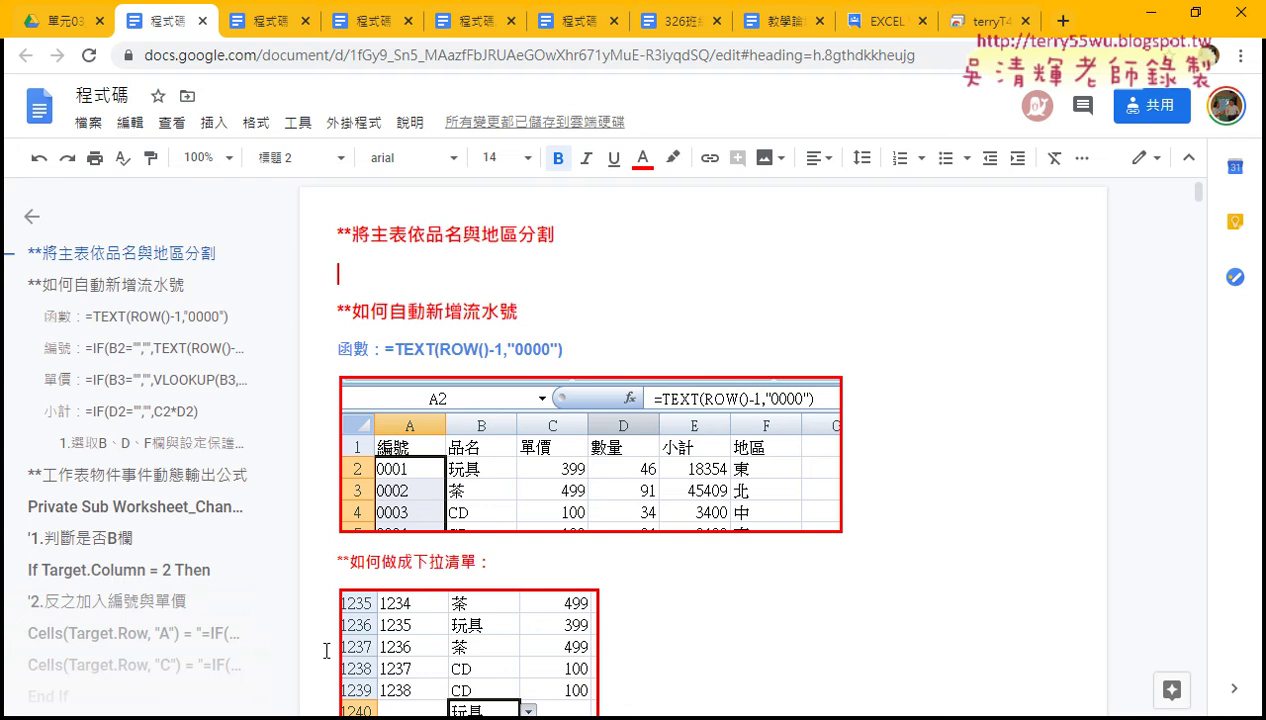
click(46, 14)
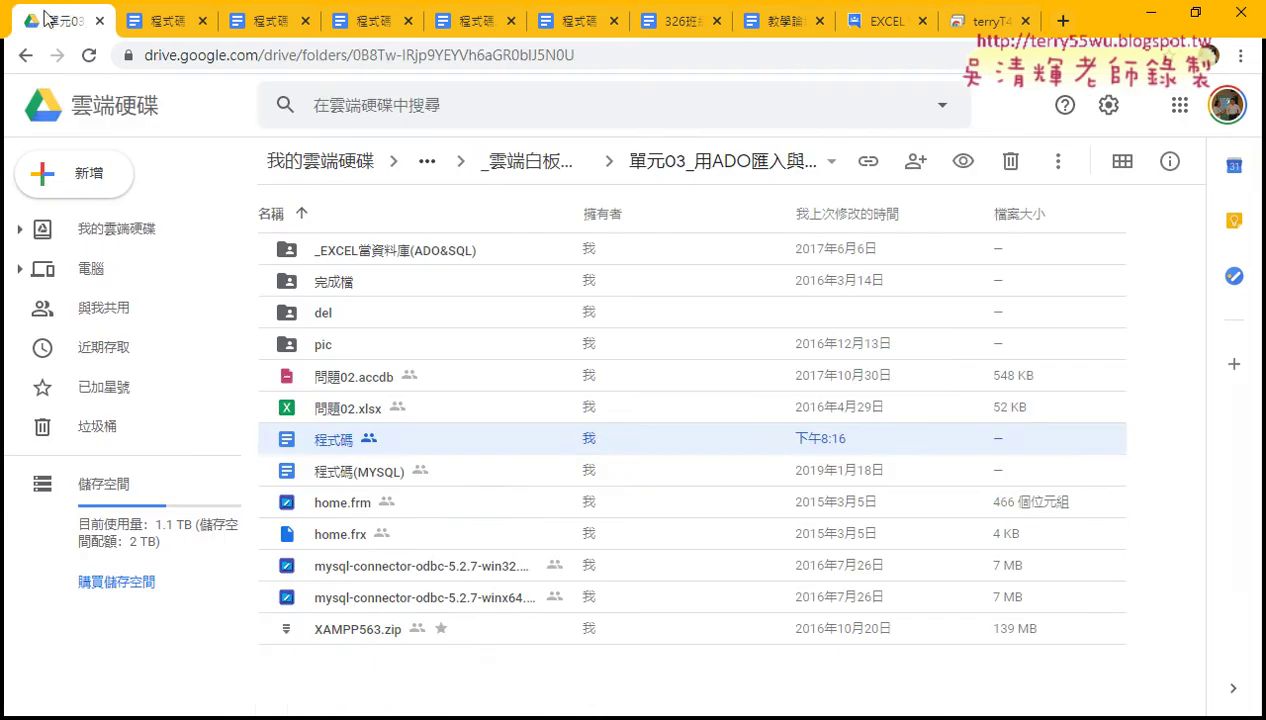
click(24, 56)
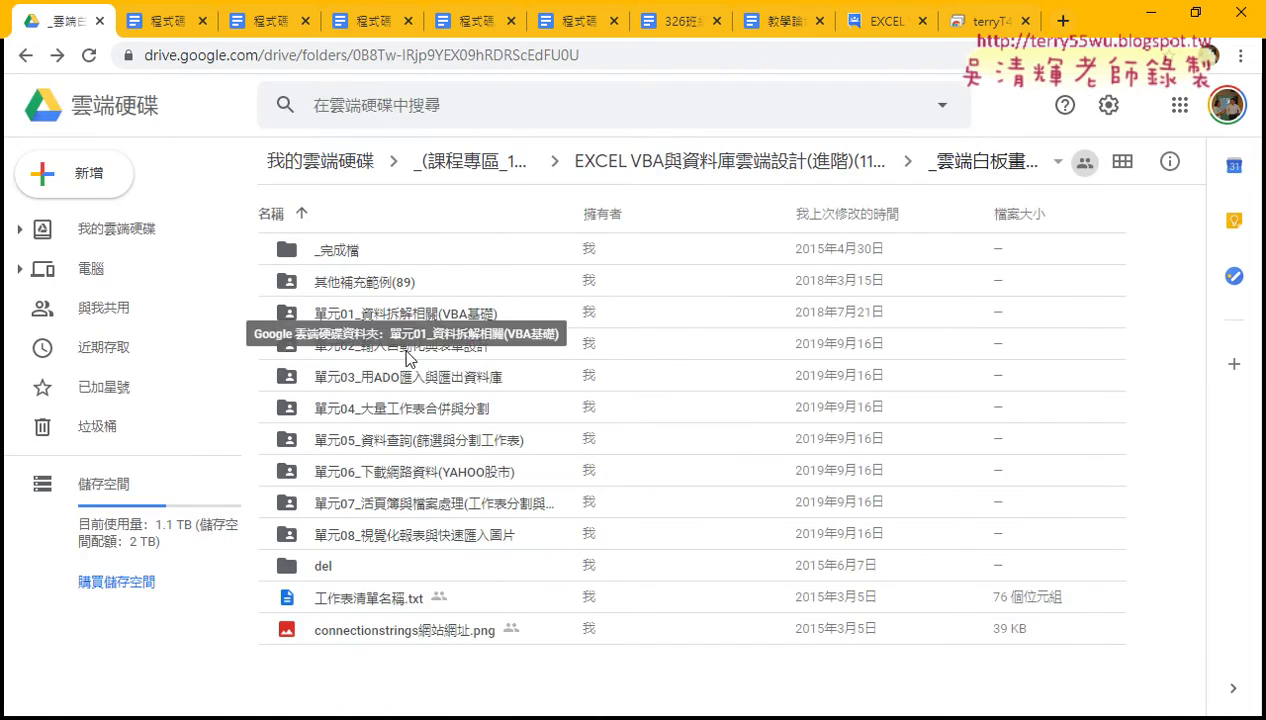
double_click(404, 346)
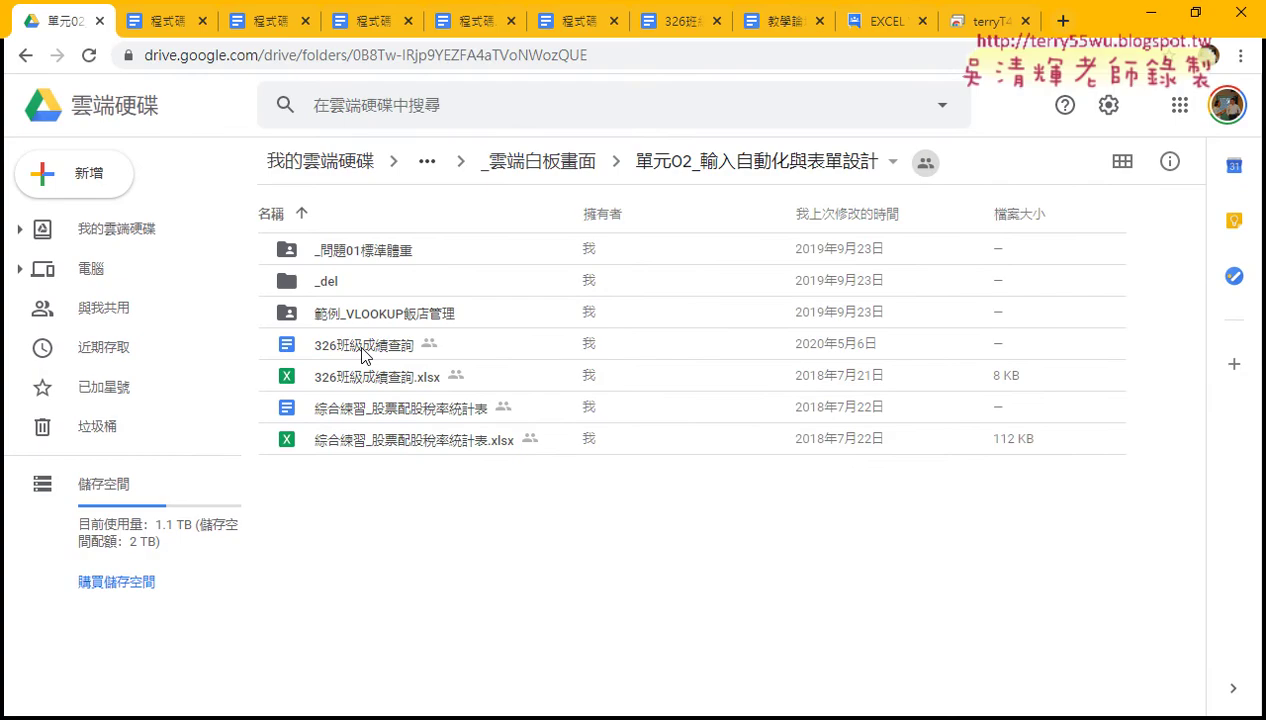
double_click(380, 349)
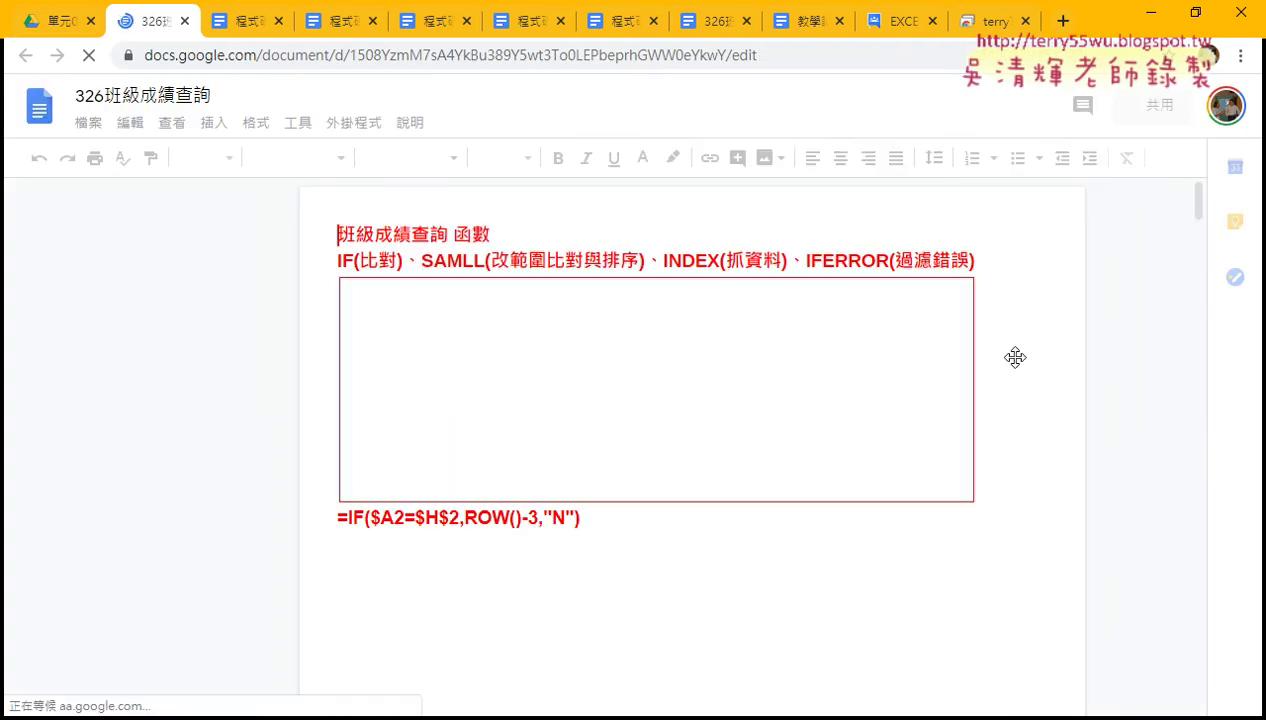
Review the notes' sheet-naming code line, then return to the VBA editor
scroll(1184, 207, down, 2)
drag(1197, 237, 1197, 465)
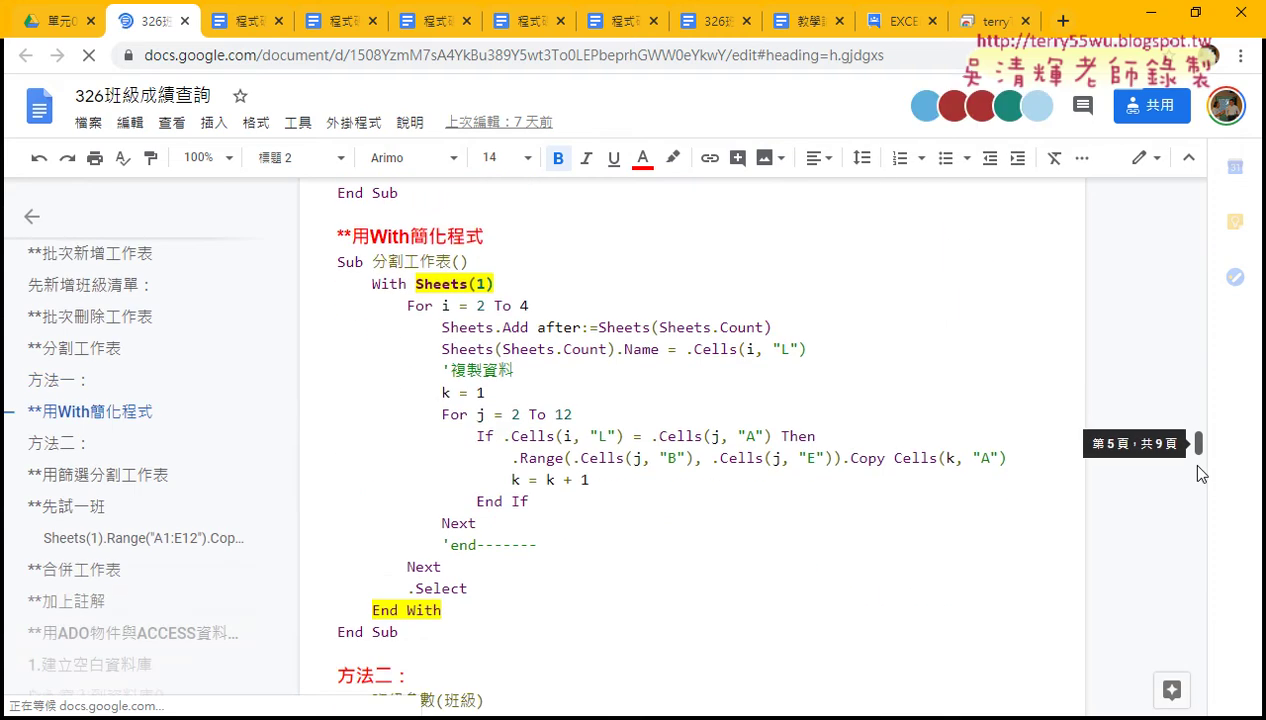
mouse_move(1201, 473)
mouse_down()
mouse_move(1201, 486)
mouse_move(1198, 441)
mouse_up()
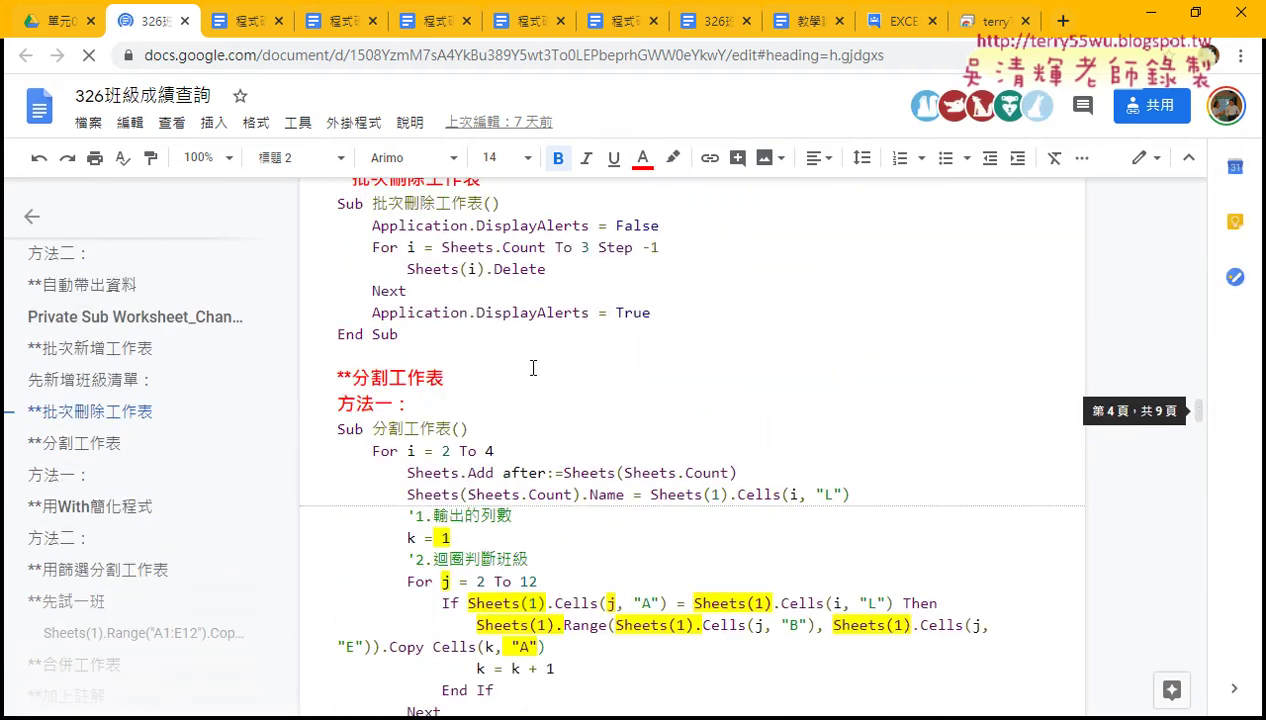
scroll(533, 368, up, 3)
scroll(486, 372, up, 1)
click(381, 366)
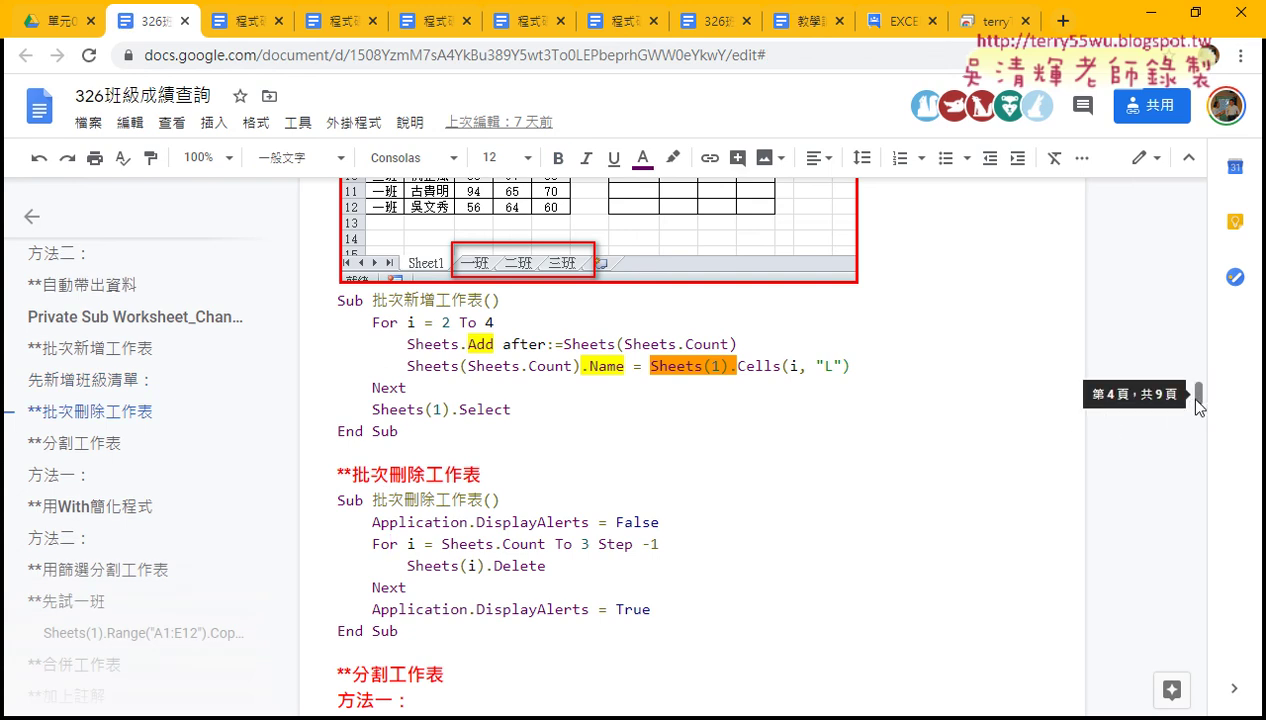
key(alt+Tab)
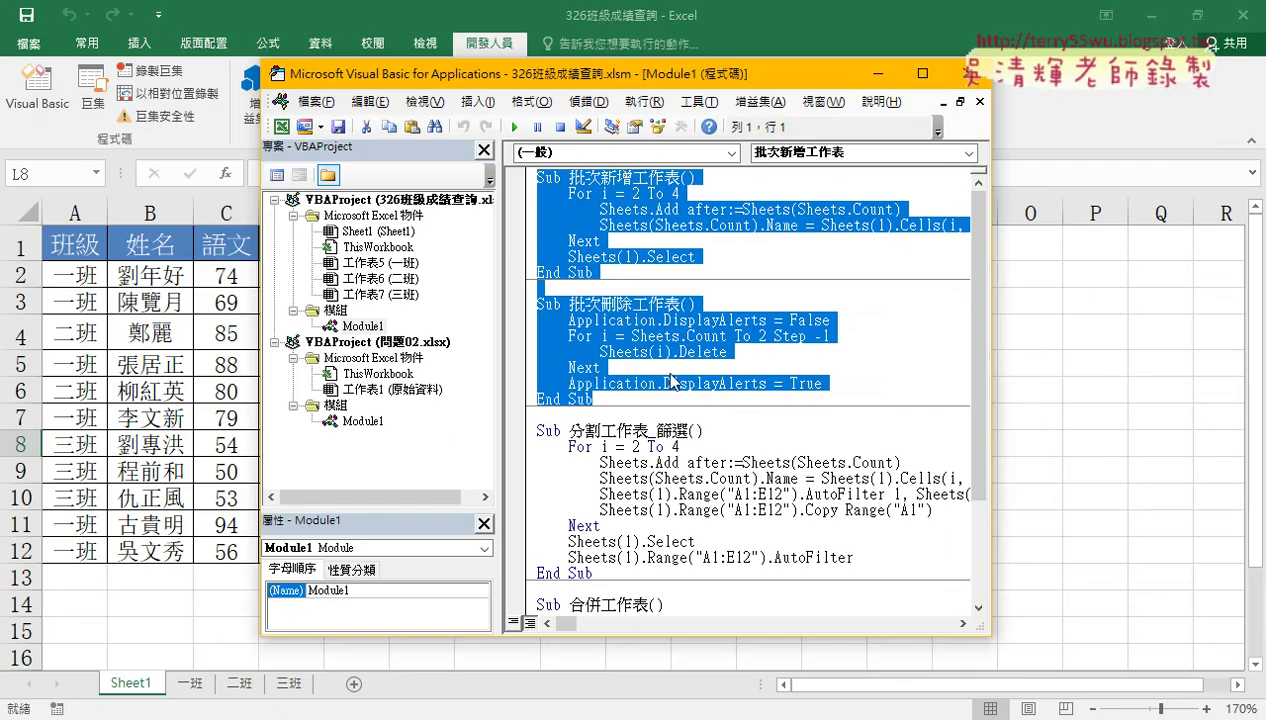
Paste the 批次新增工作表 and 批次刪除工作表 procedures into 問題02's Module1
right_click(634, 336)
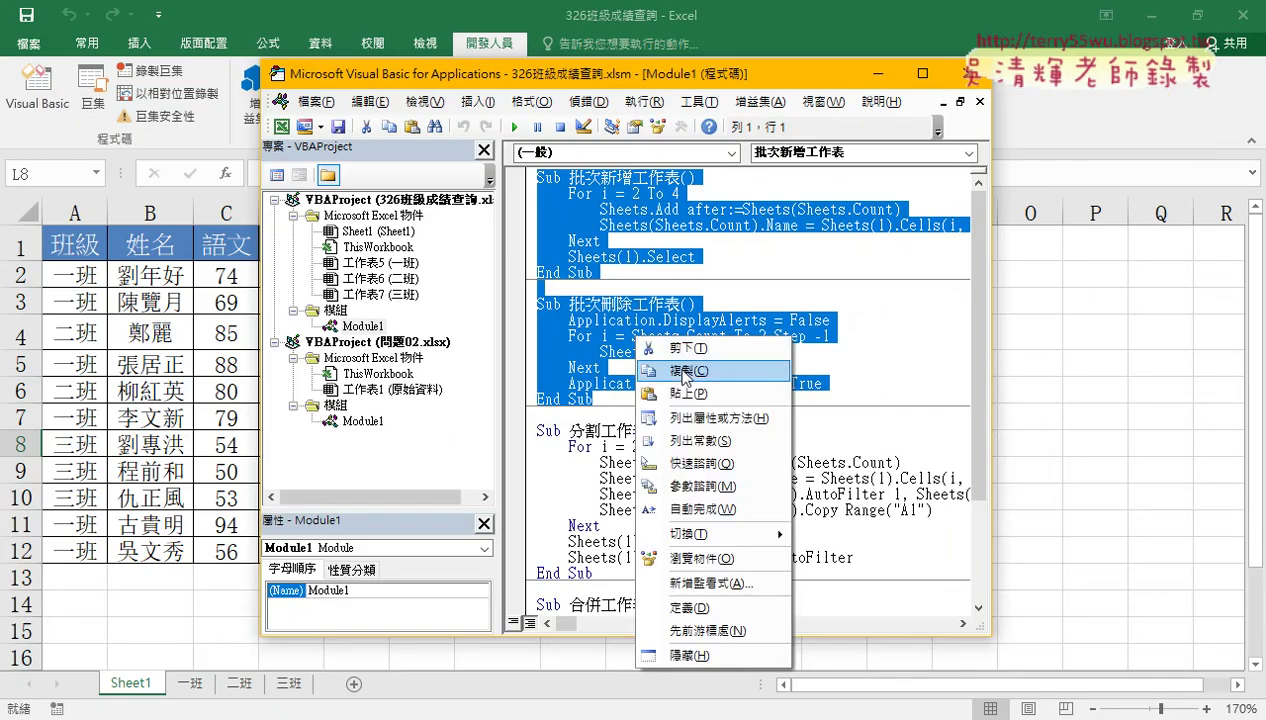
click(684, 371)
double_click(362, 421)
right_click(622, 251)
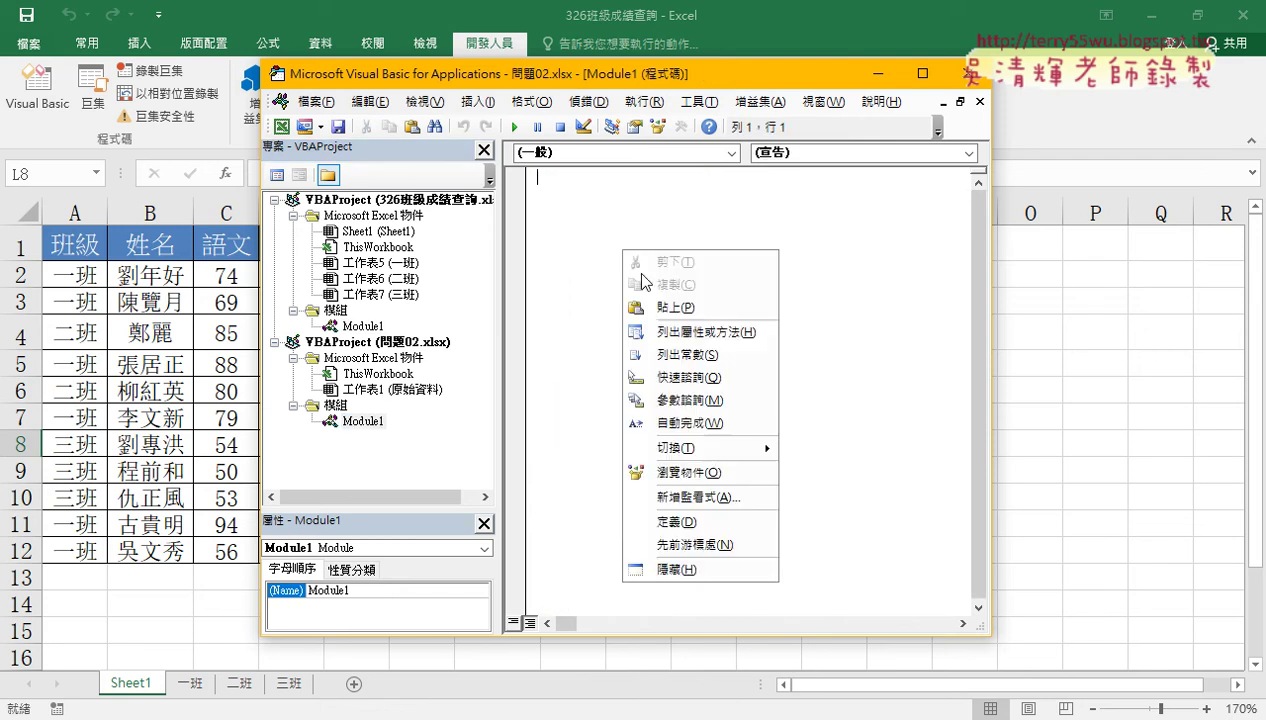
click(670, 307)
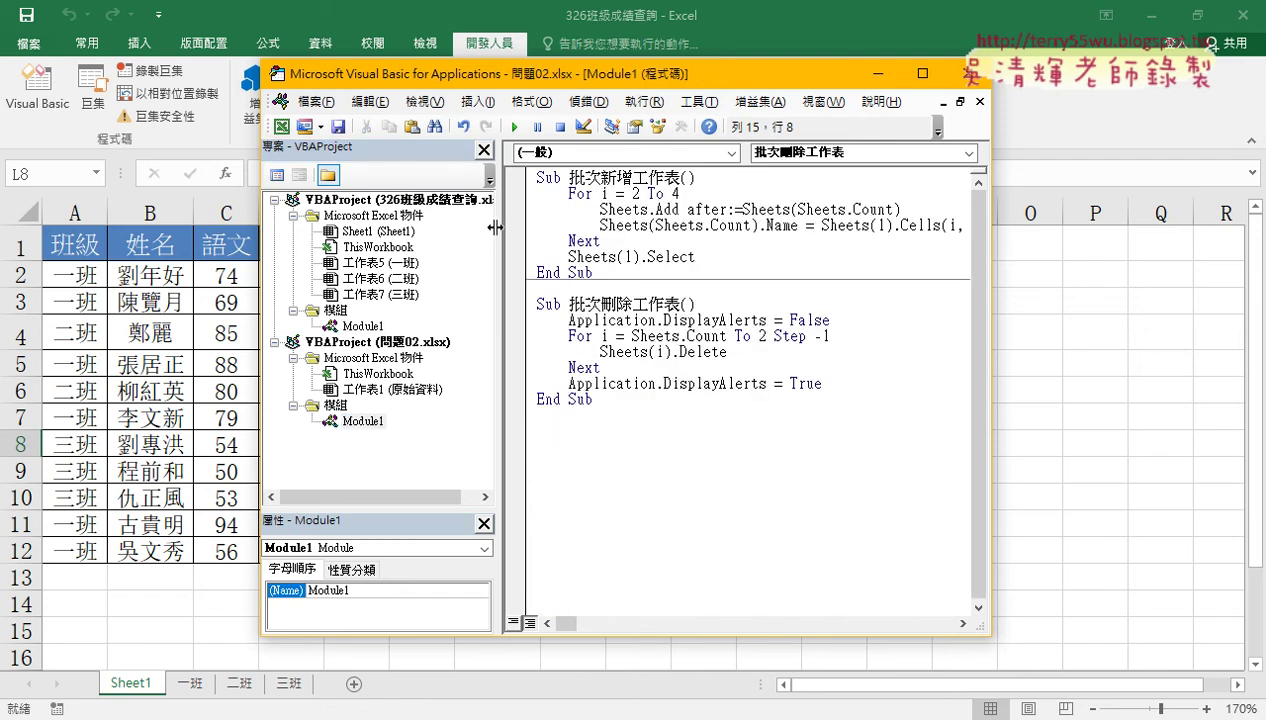
Rearrange the editor and reopen it over the 問題02 workbook's sheet
drag(494, 228, 436, 228)
drag(462, 88, 814, 90)
click(411, 719)
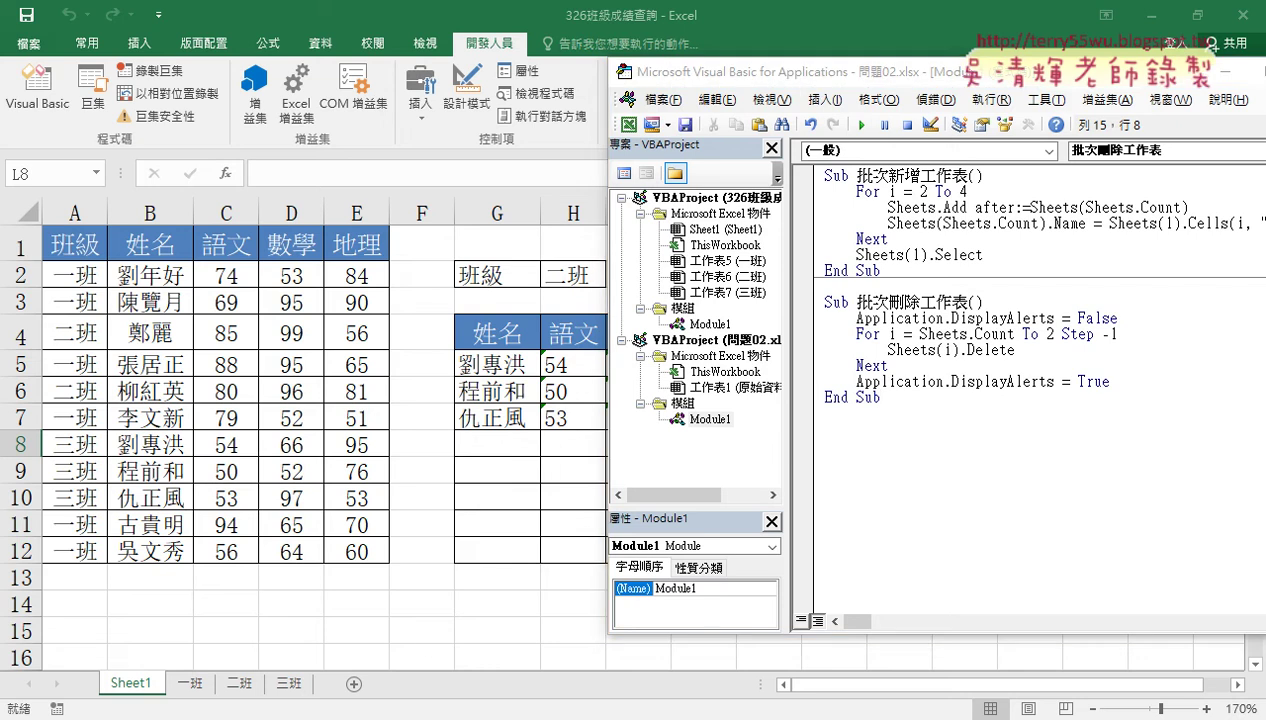
click(574, 665)
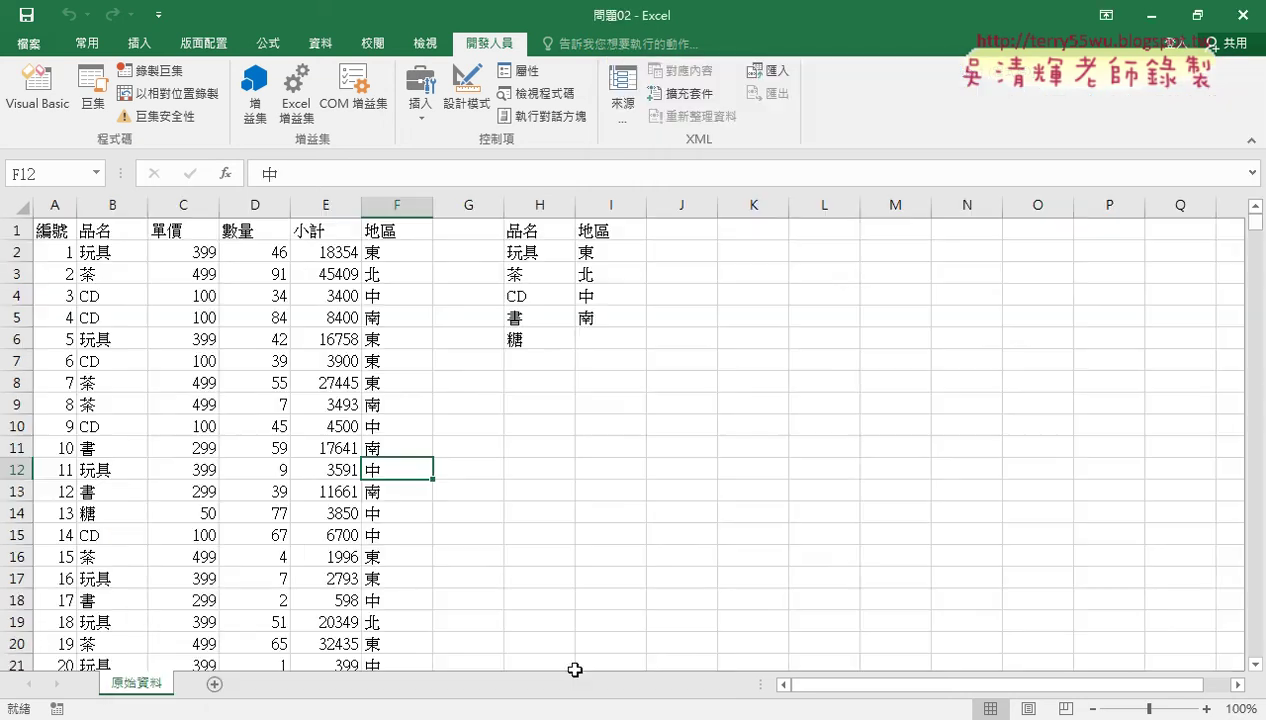
click(37, 88)
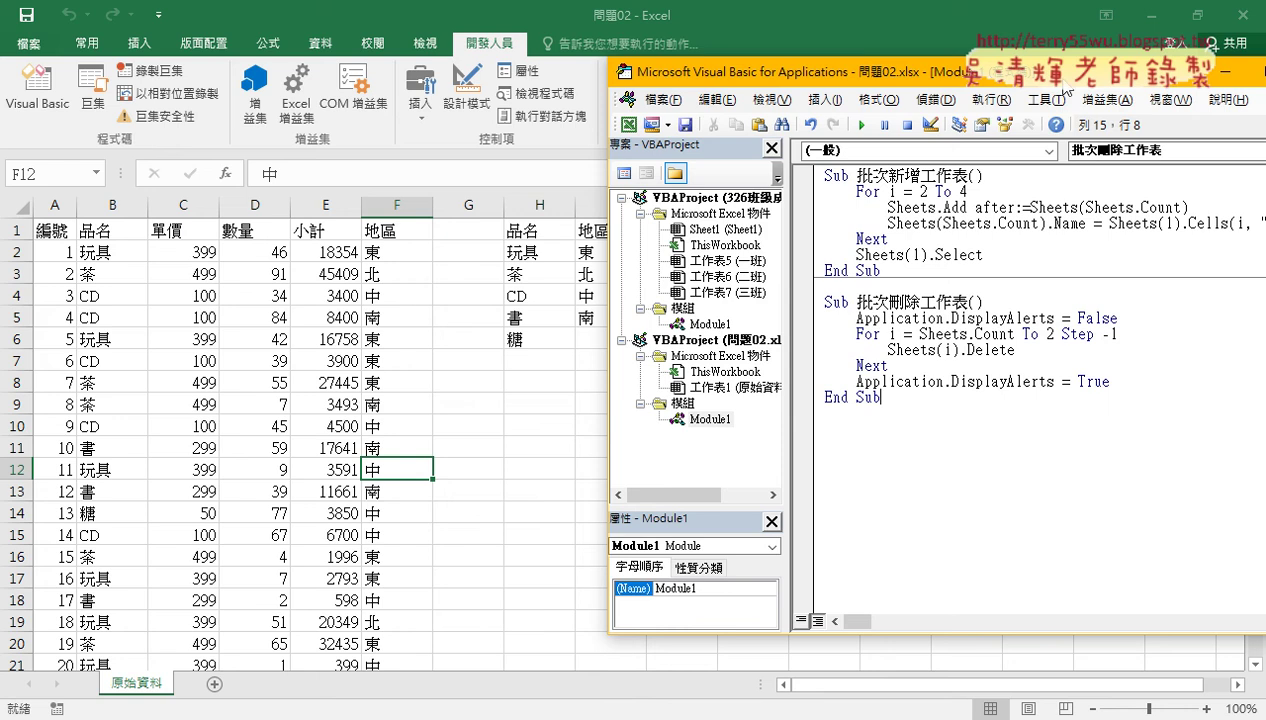
Change the sheet-naming column from L to H in 批次新增工作表
drag(1058, 85, 1003, 86)
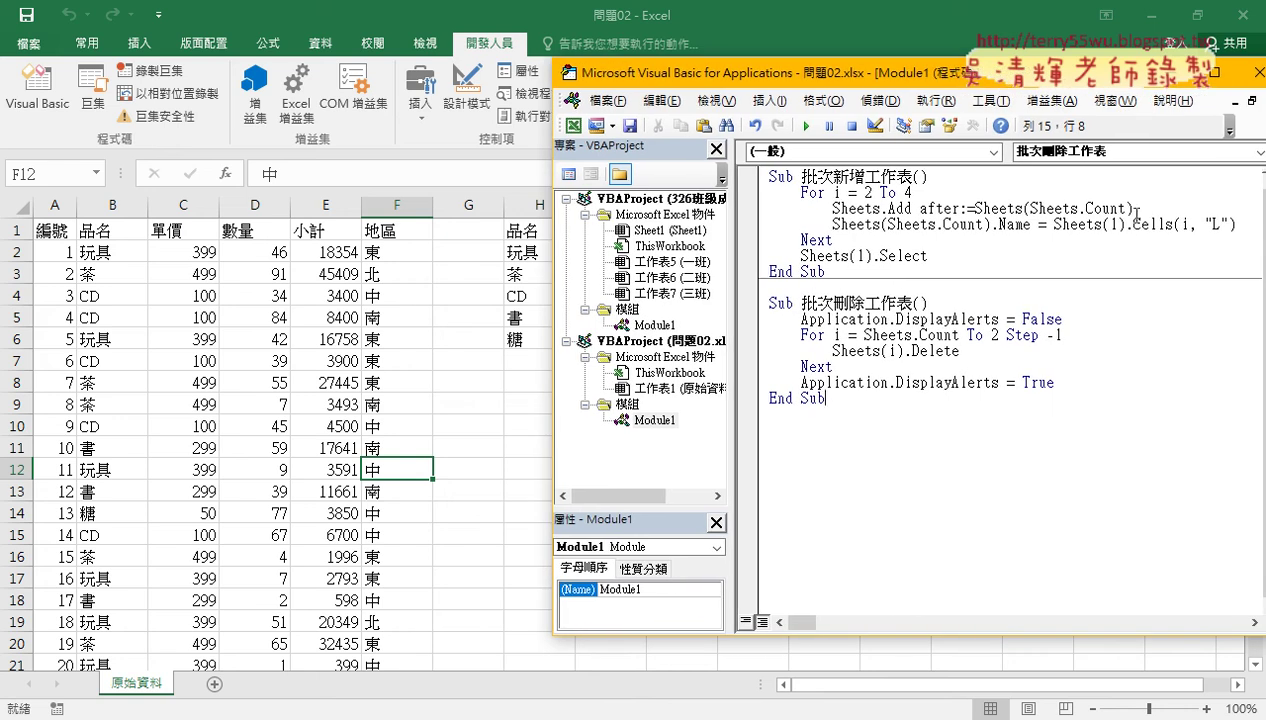
click(1218, 225)
double_click(1218, 225)
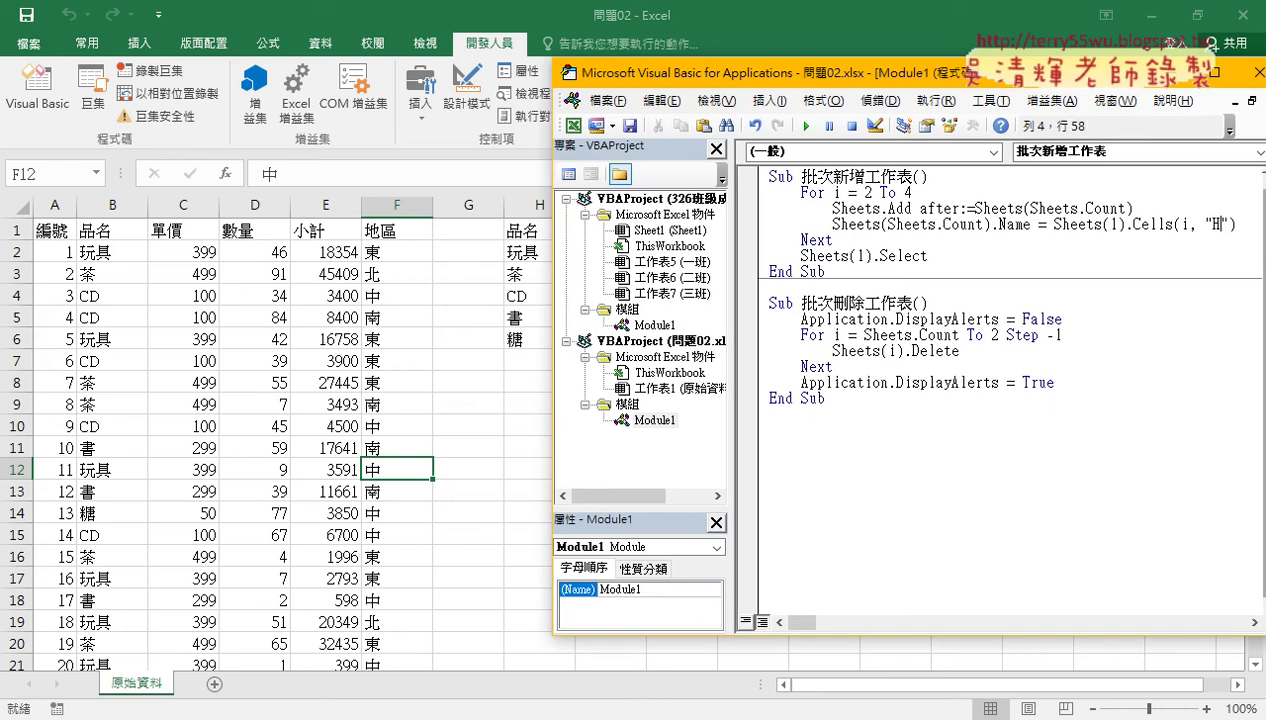
text(H)
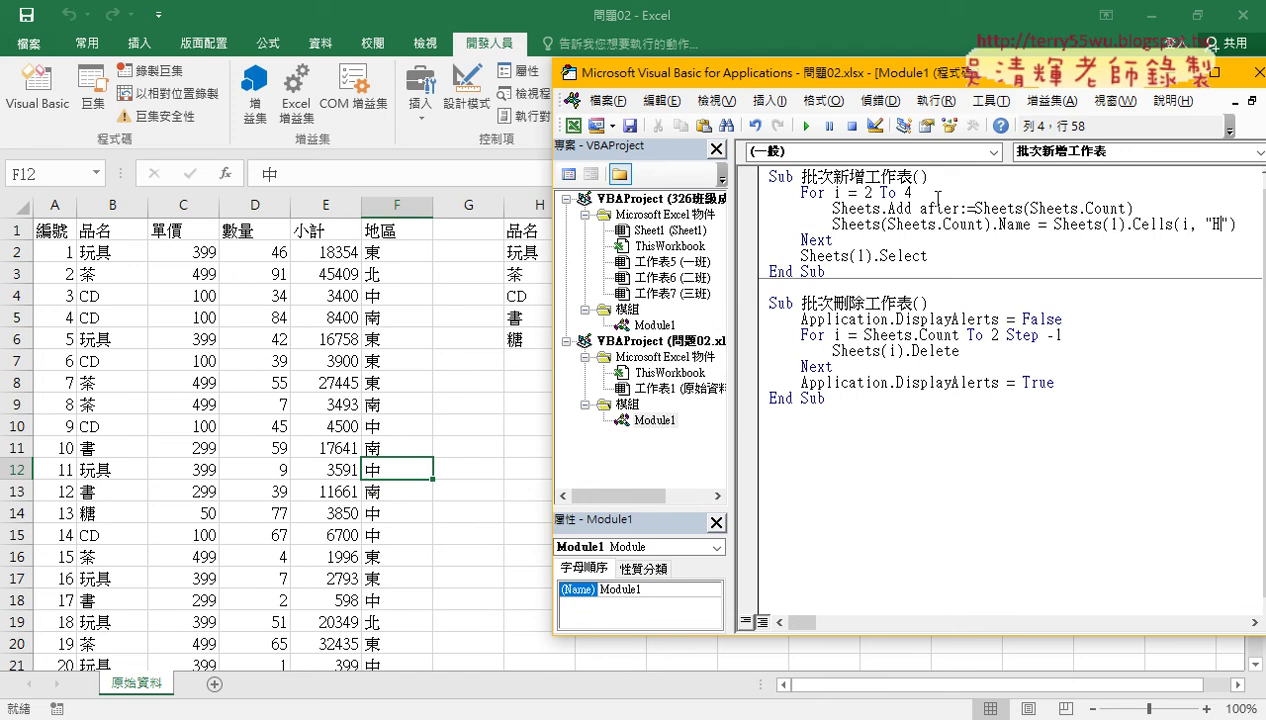
Change the loop's end value from 4 to 6
double_click(868, 193)
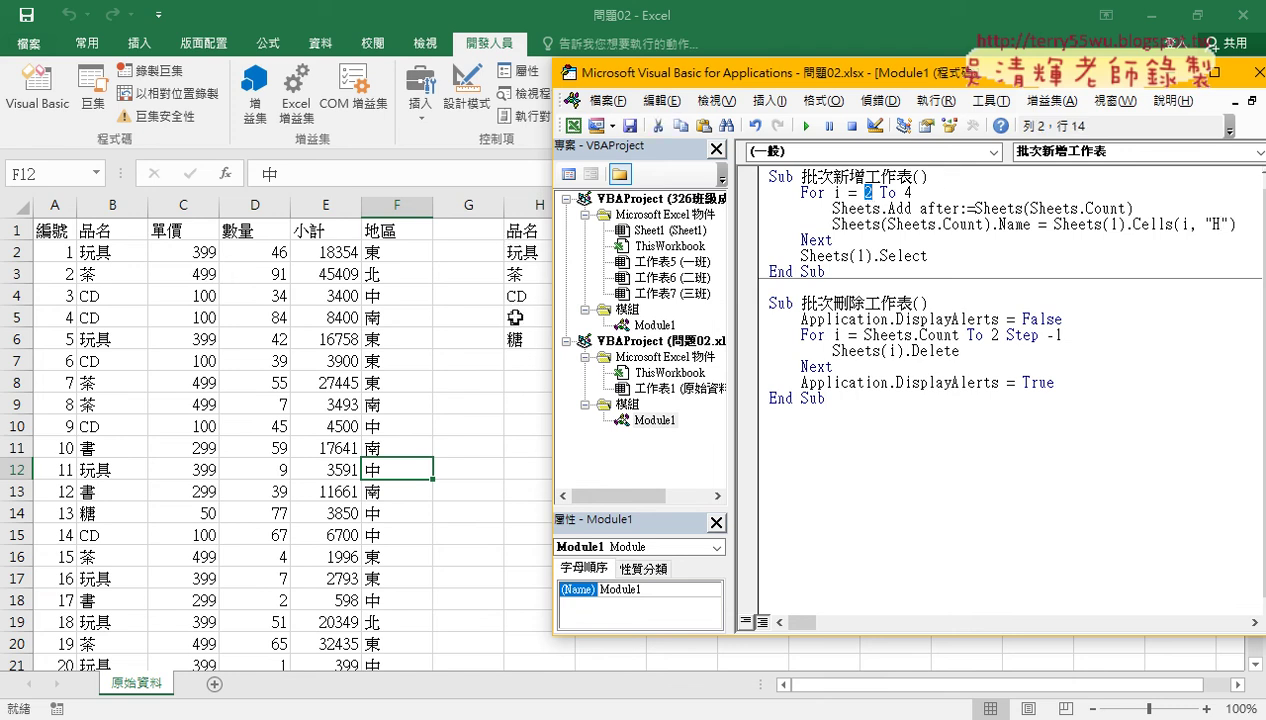
double_click(907, 193)
text(6)
double_click(907, 193)
Replace the loop end with Range("H1").End(xlDown).Row and highlight it and Sheets(1).Select
text(r)
text(ang)
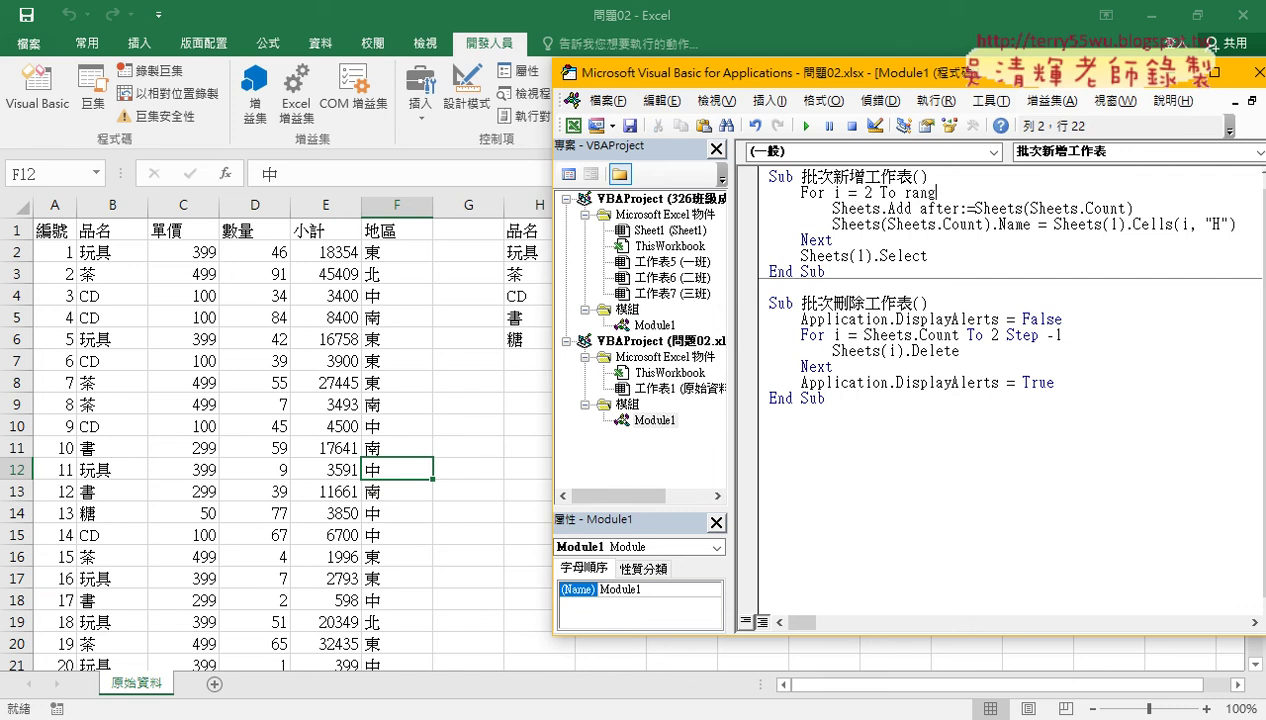
text(e(")
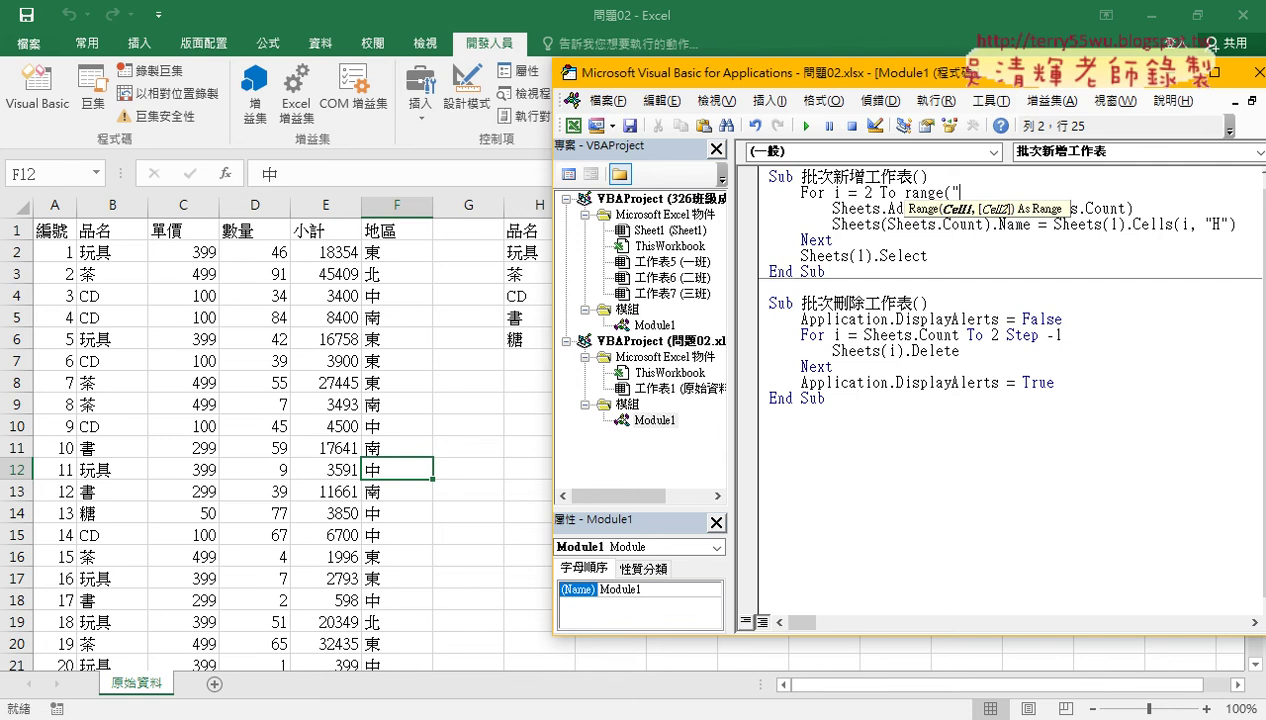
text(H)
text(1").)
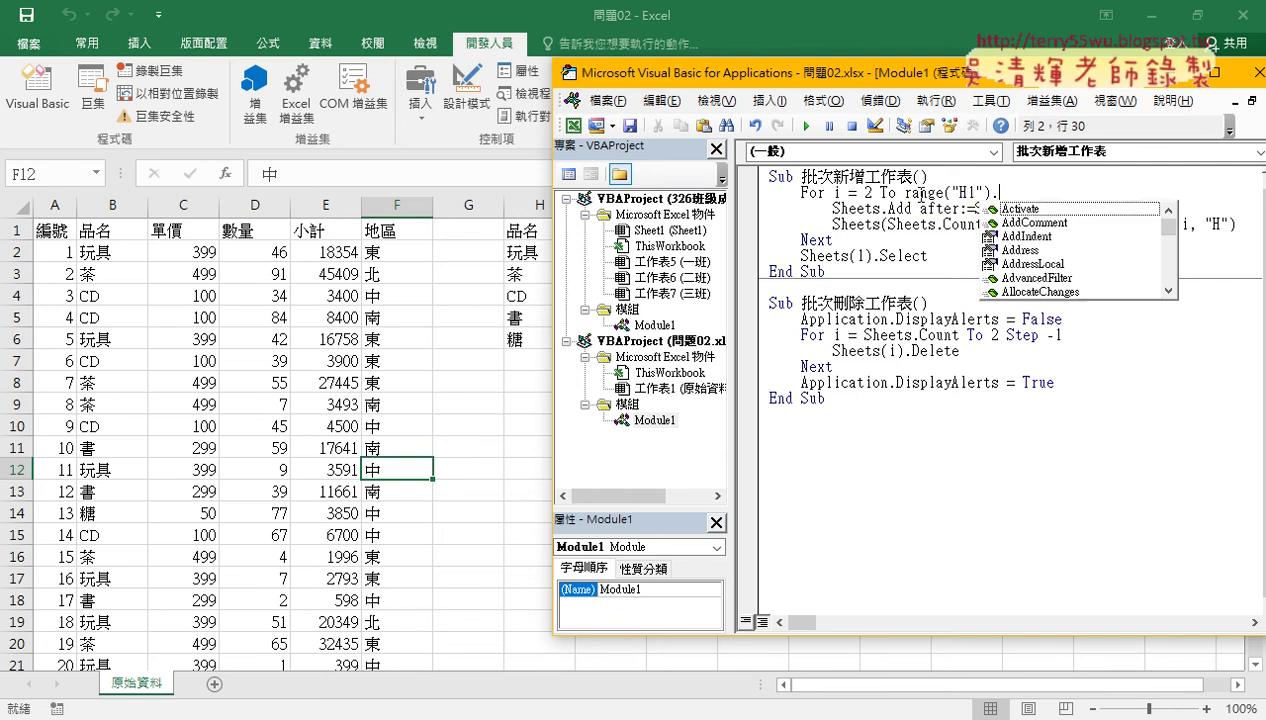
text(E)
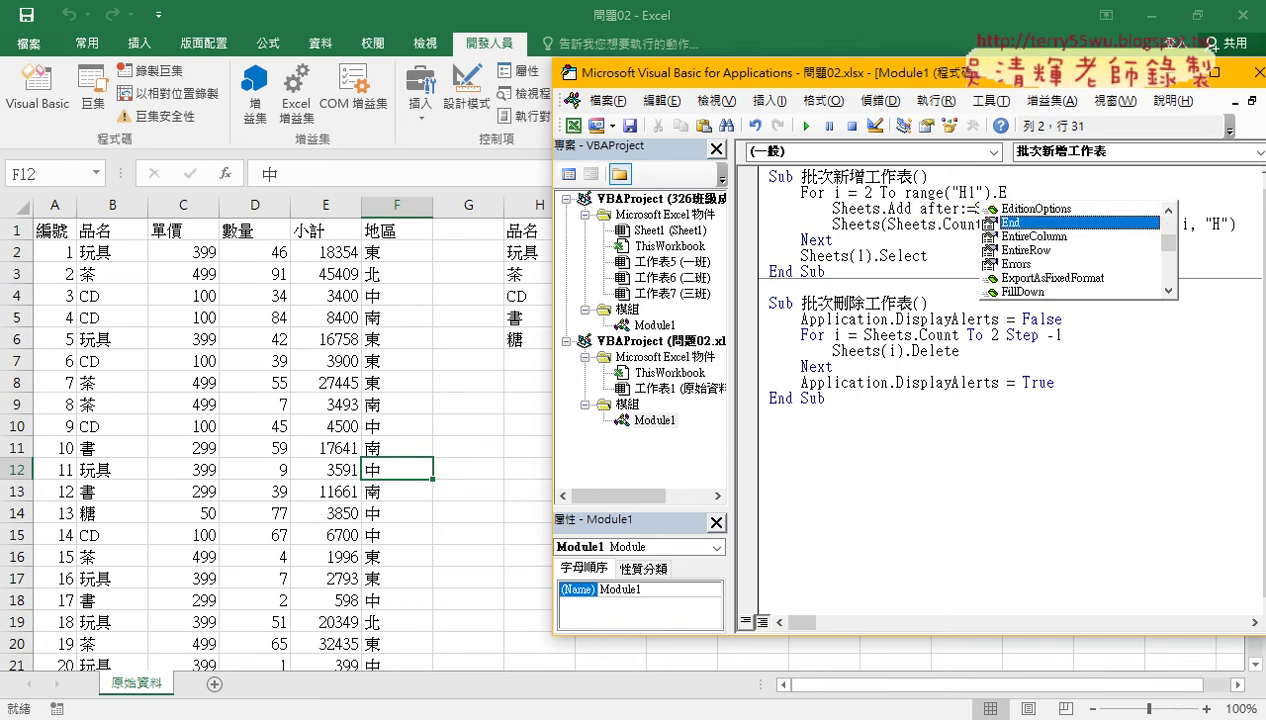
text(nd ()
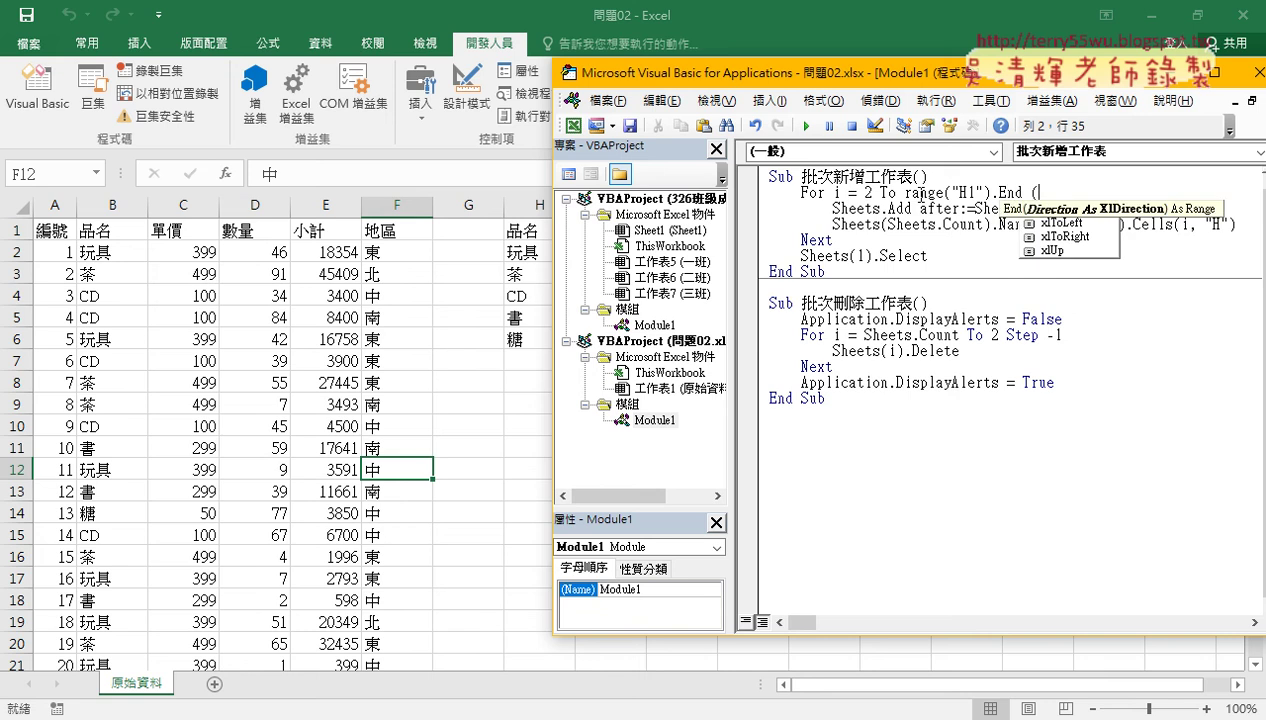
text(xlDown )
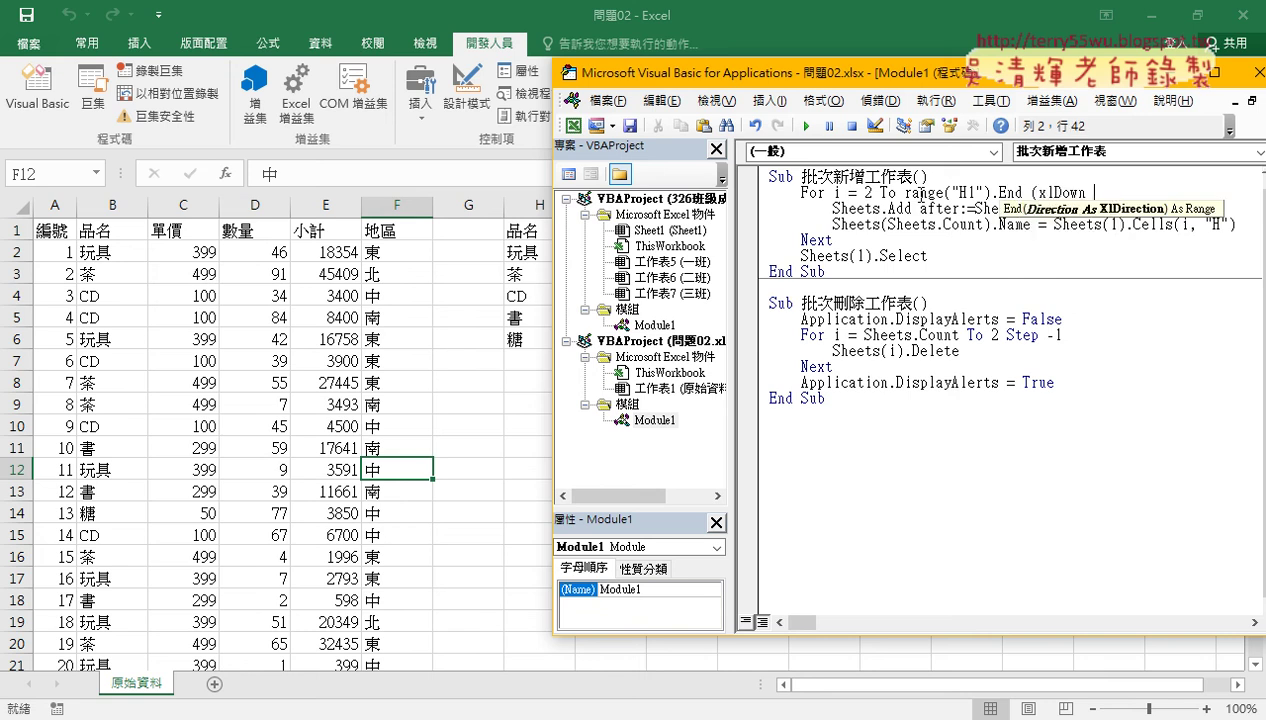
text().)
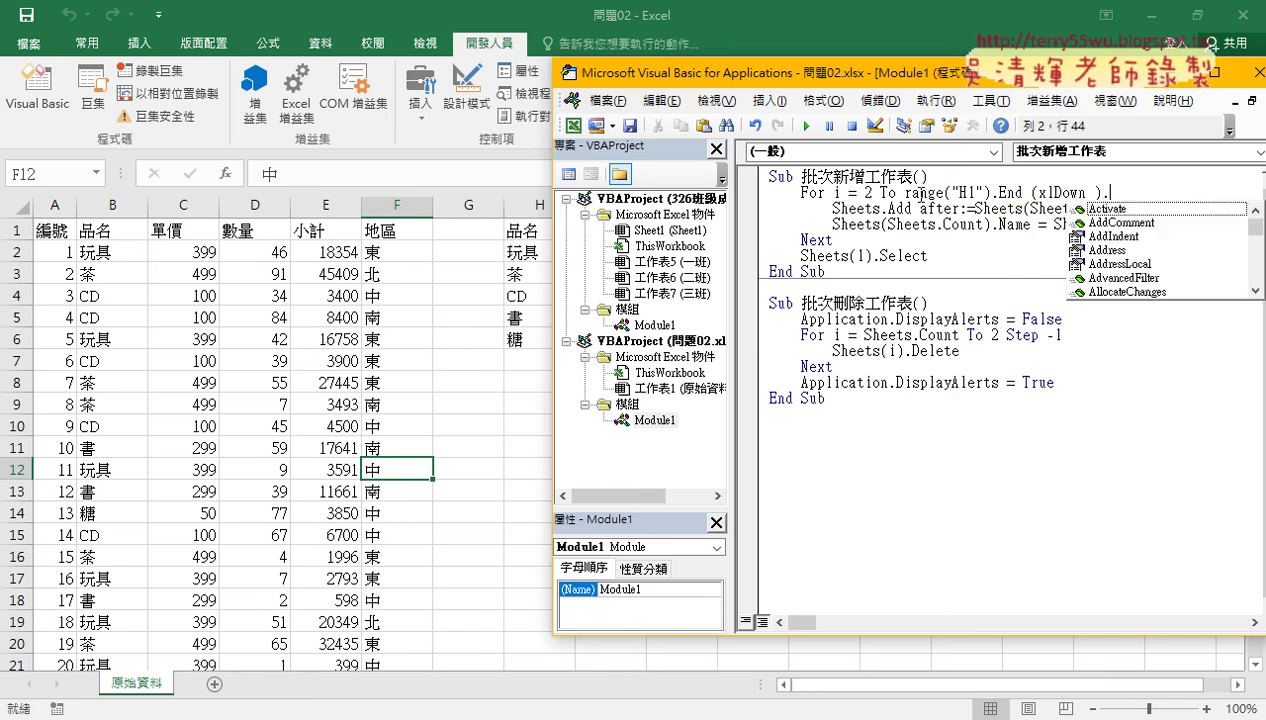
text(row)
click(770, 208)
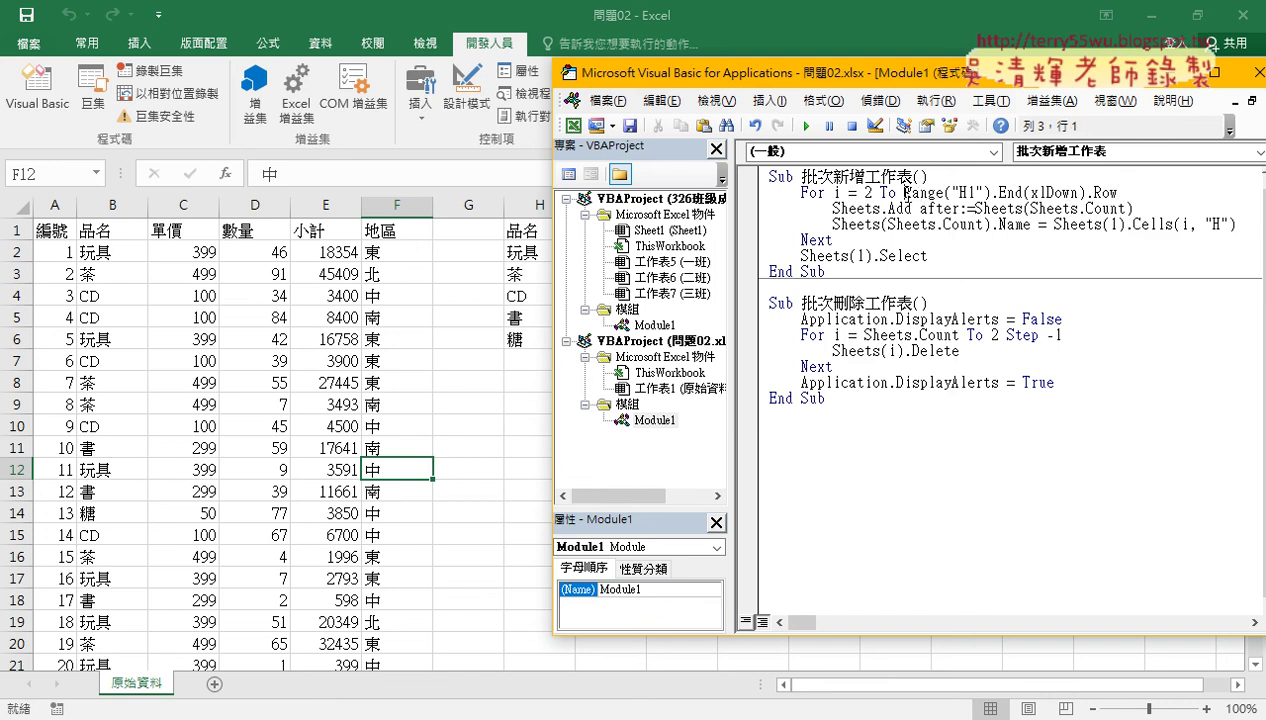
drag(903, 193, 1121, 193)
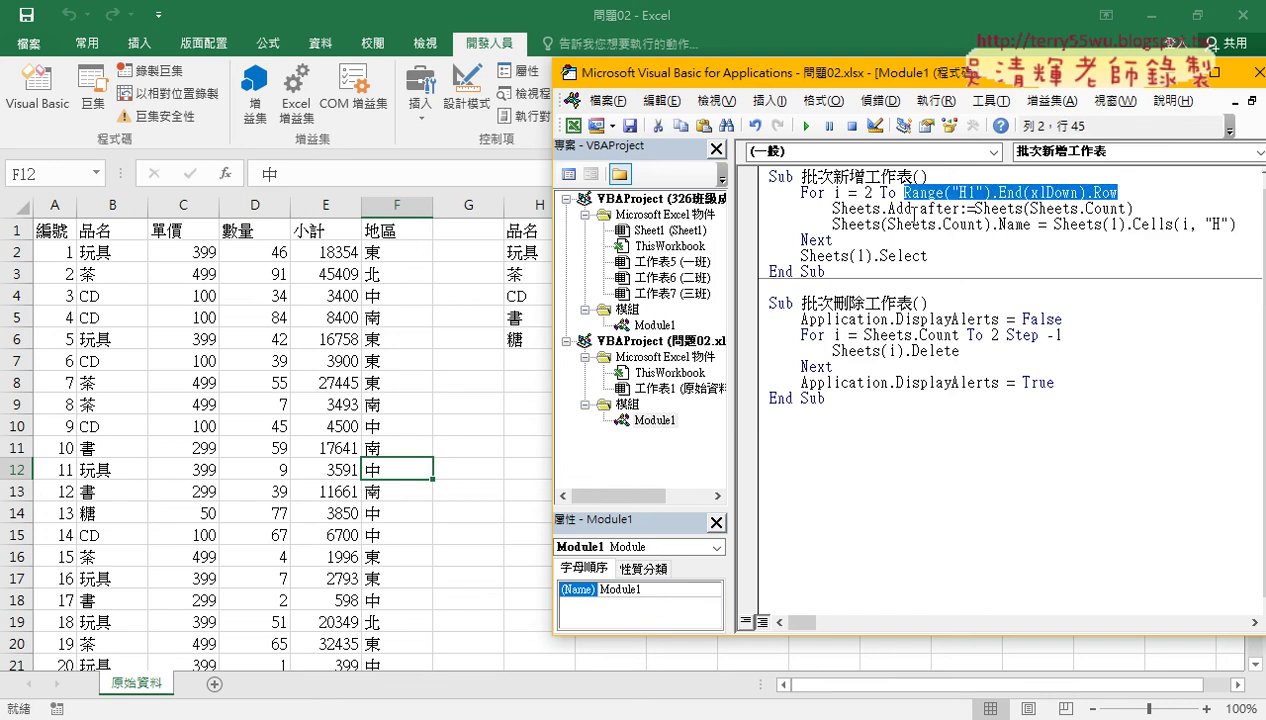
click(958, 222)
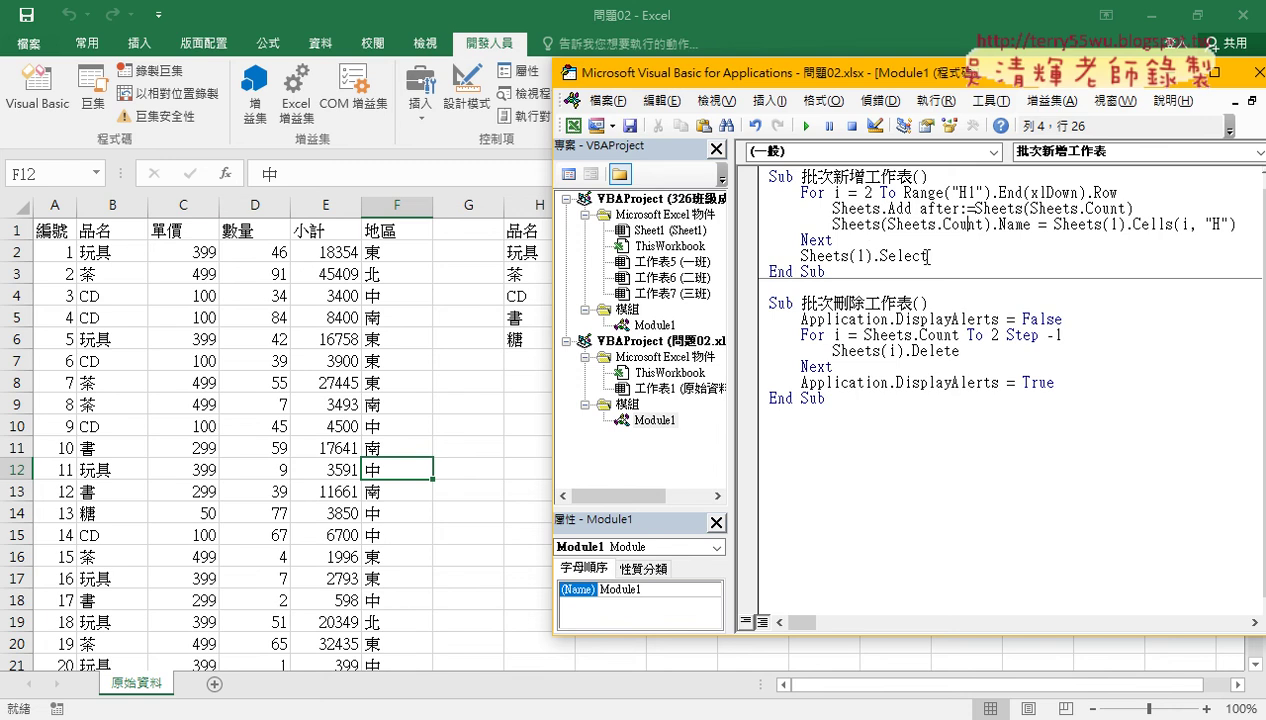
drag(928, 256, 806, 257)
Test-run 批次新增工作表, then remove the new sheets with 批次刪除工作表
click(879, 224)
click(804, 126)
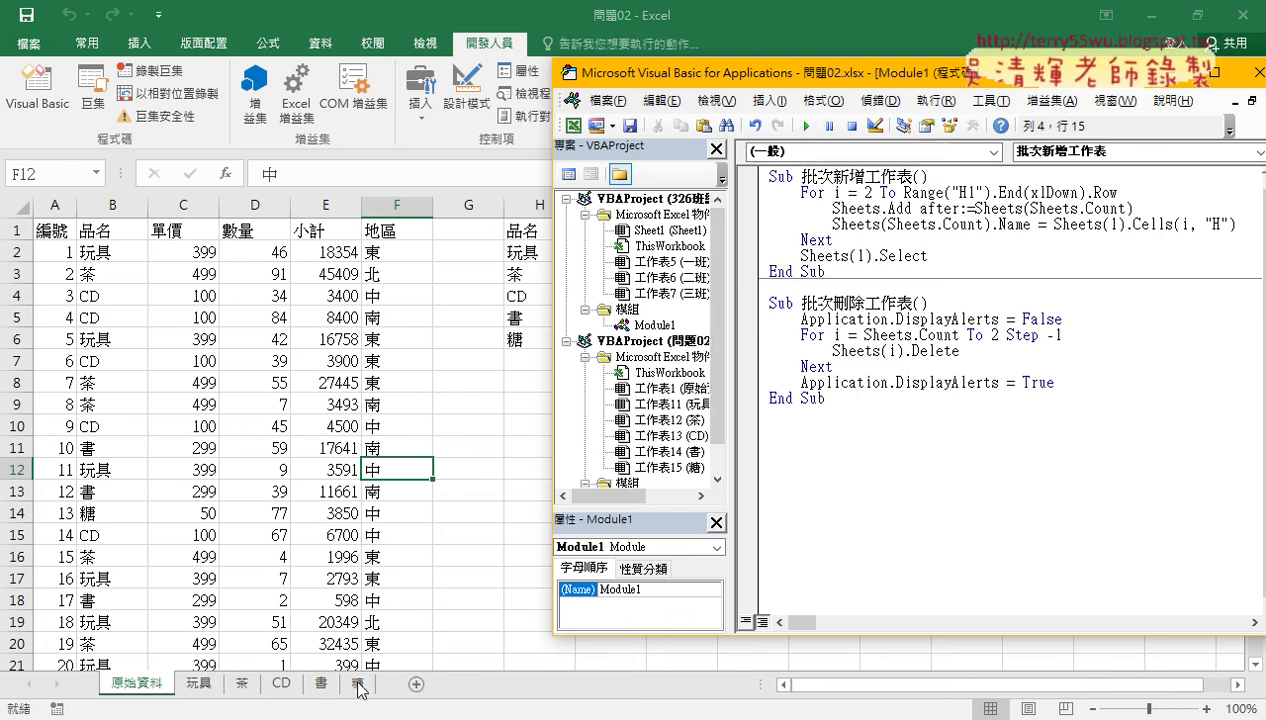
click(913, 350)
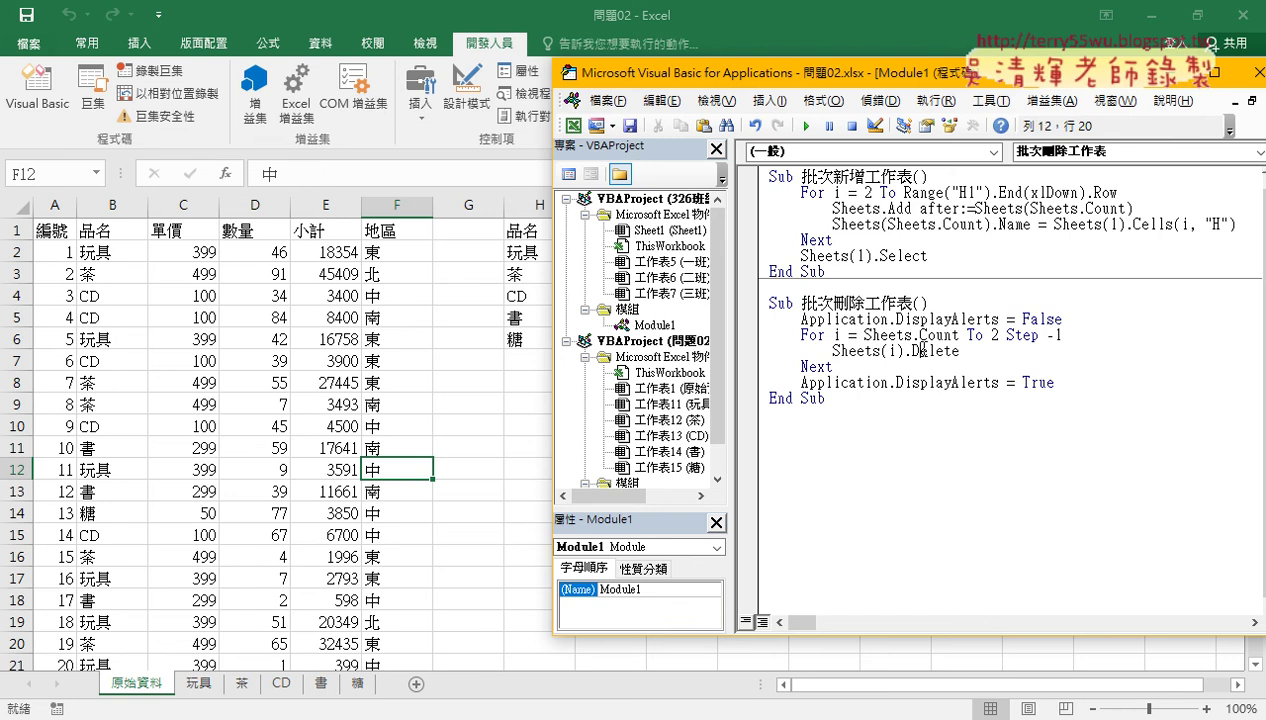
click(806, 127)
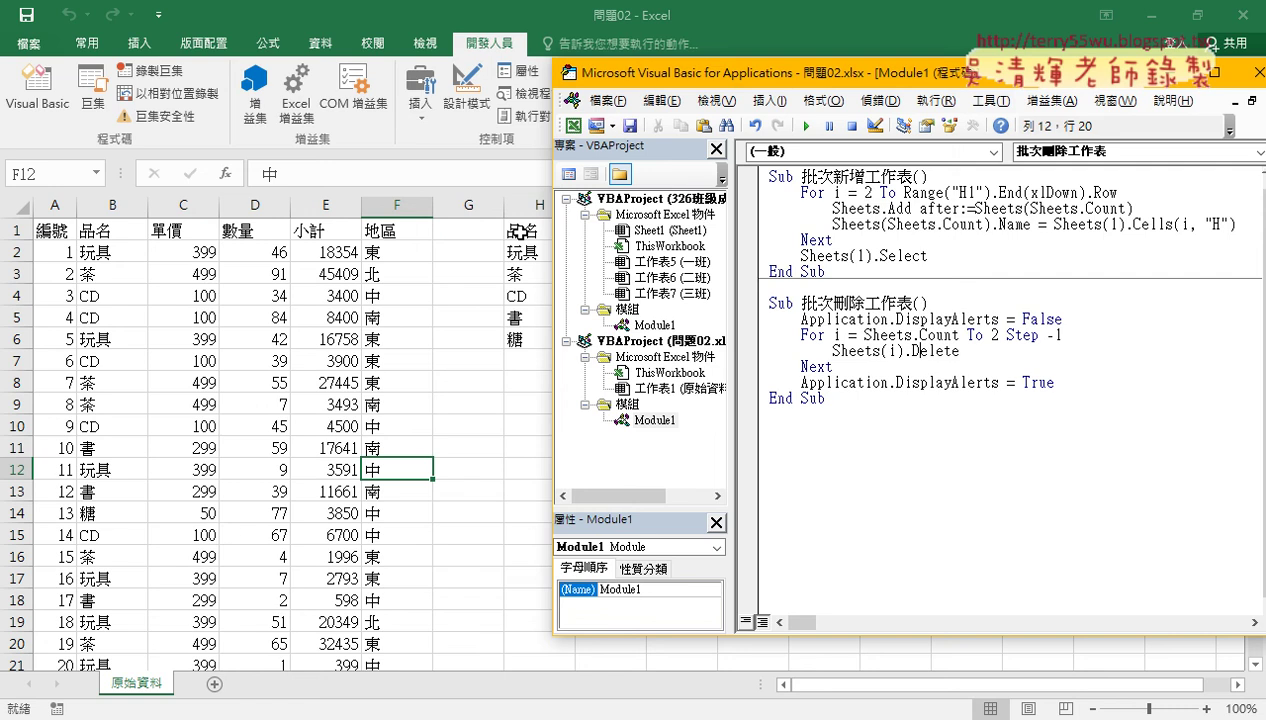
Rerun 批次新增工作表 and check the new 玩具 and 茶 sheets before returning to 原始資料
drag(553, 238, 627, 238)
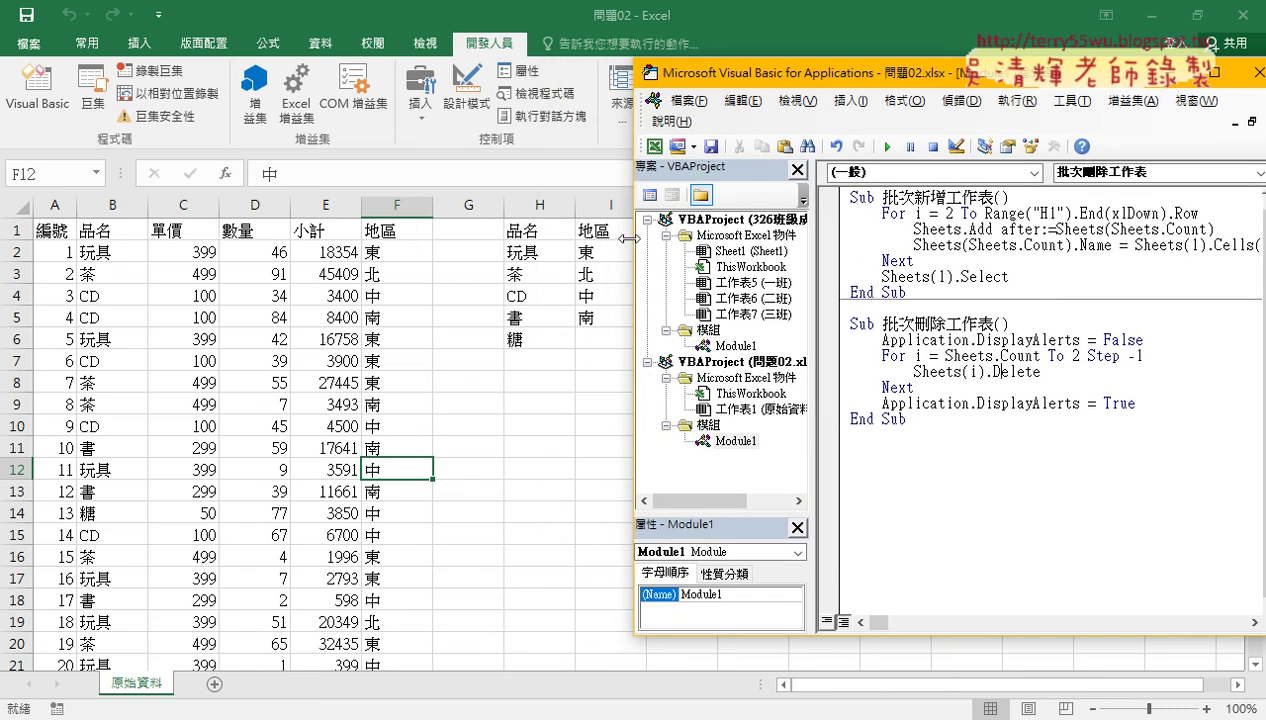
mouse_move(921, 290)
mouse_down()
mouse_move(898, 279)
mouse_move(850, 197)
mouse_up()
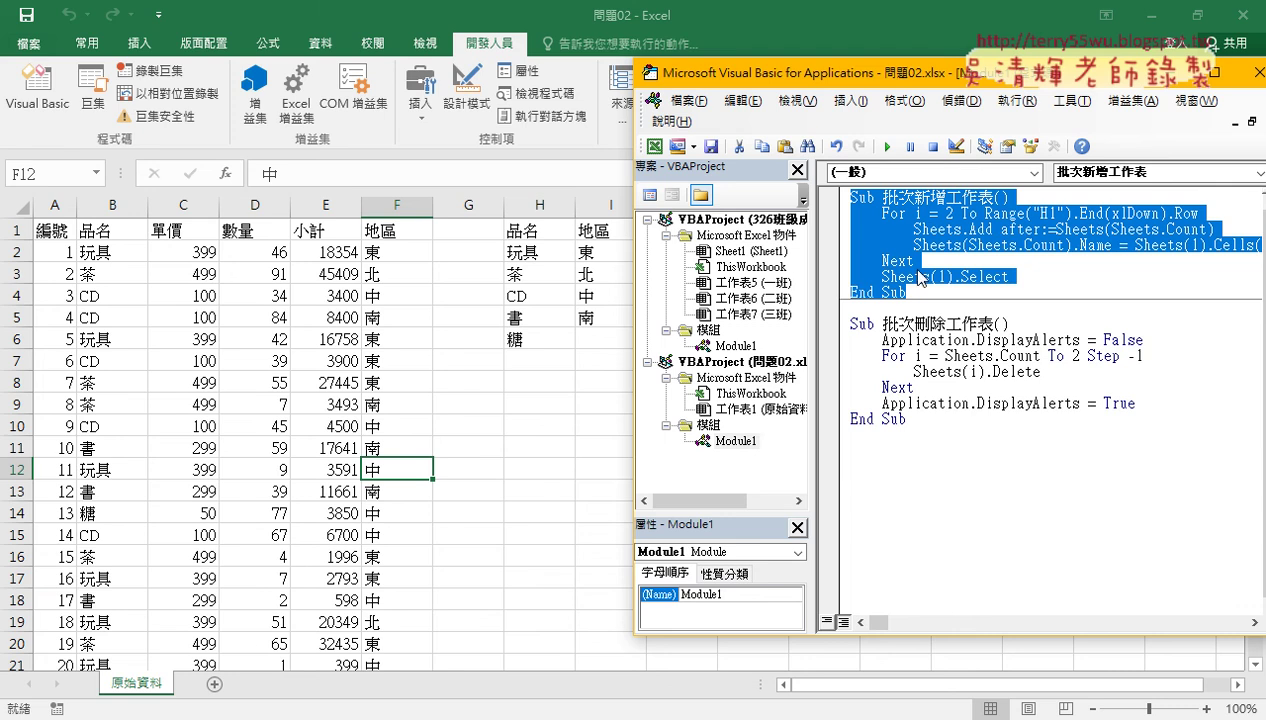
click(919, 277)
click(887, 146)
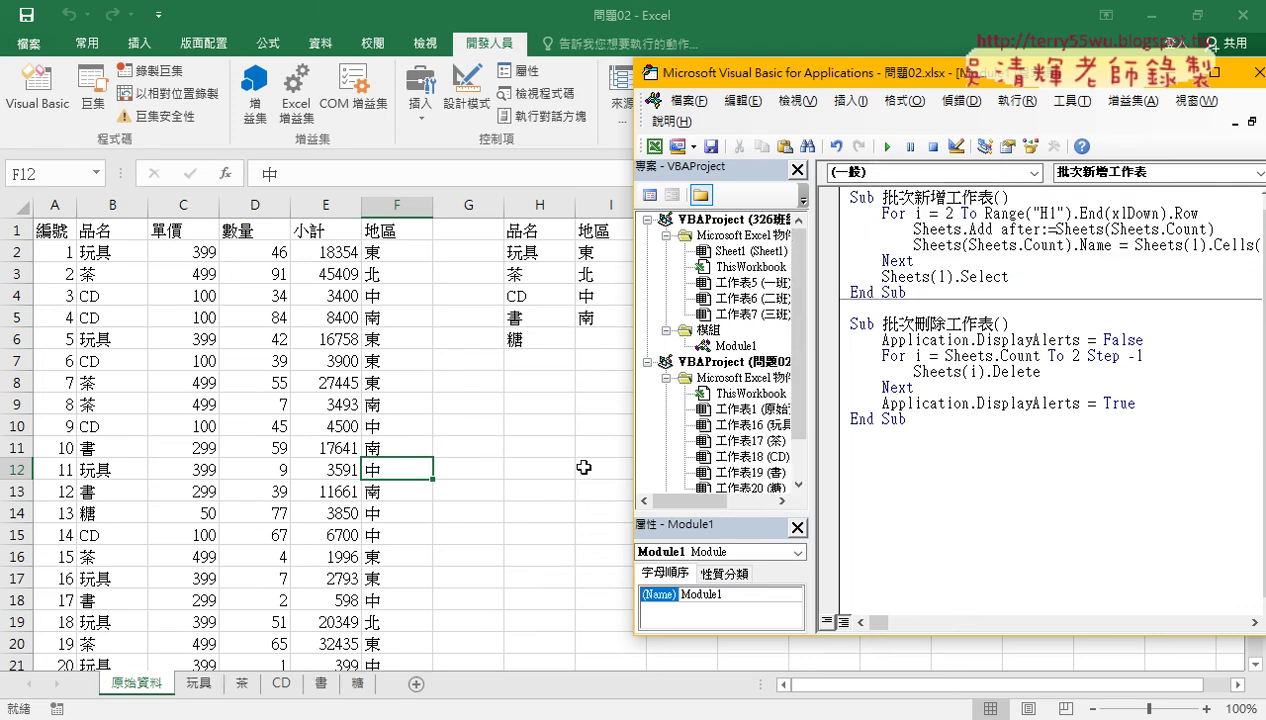
click(198, 684)
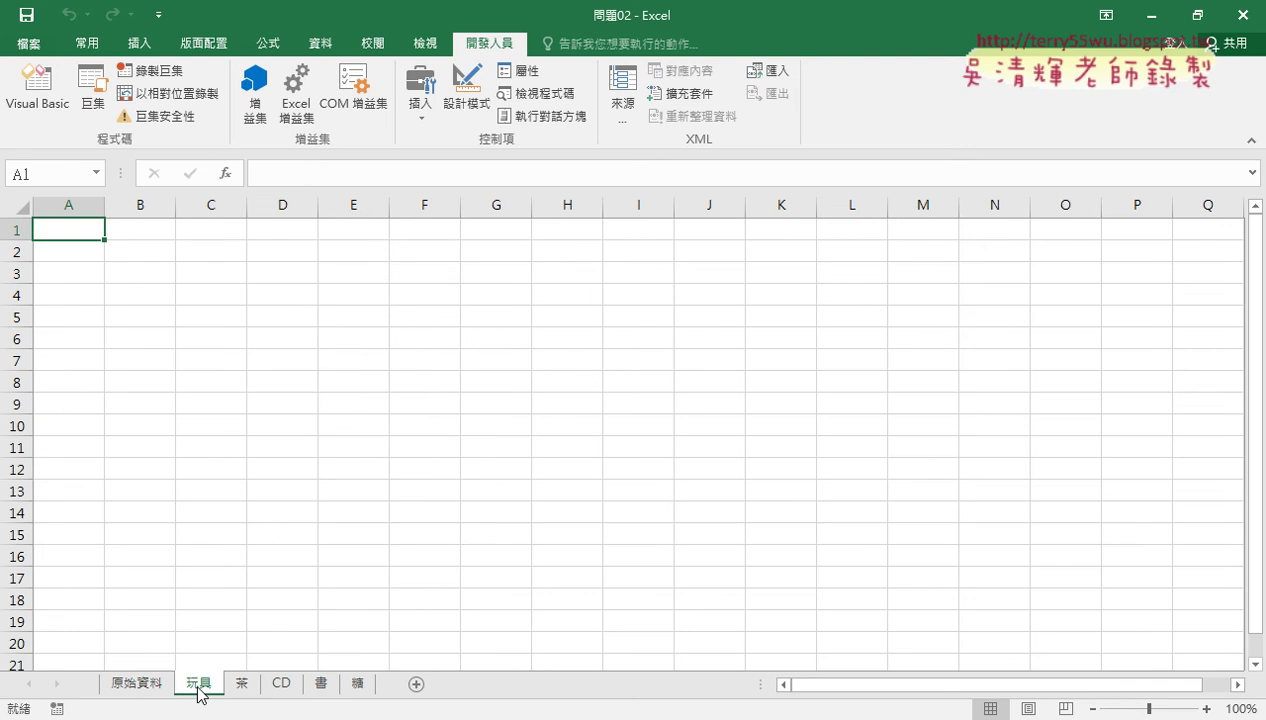
click(238, 688)
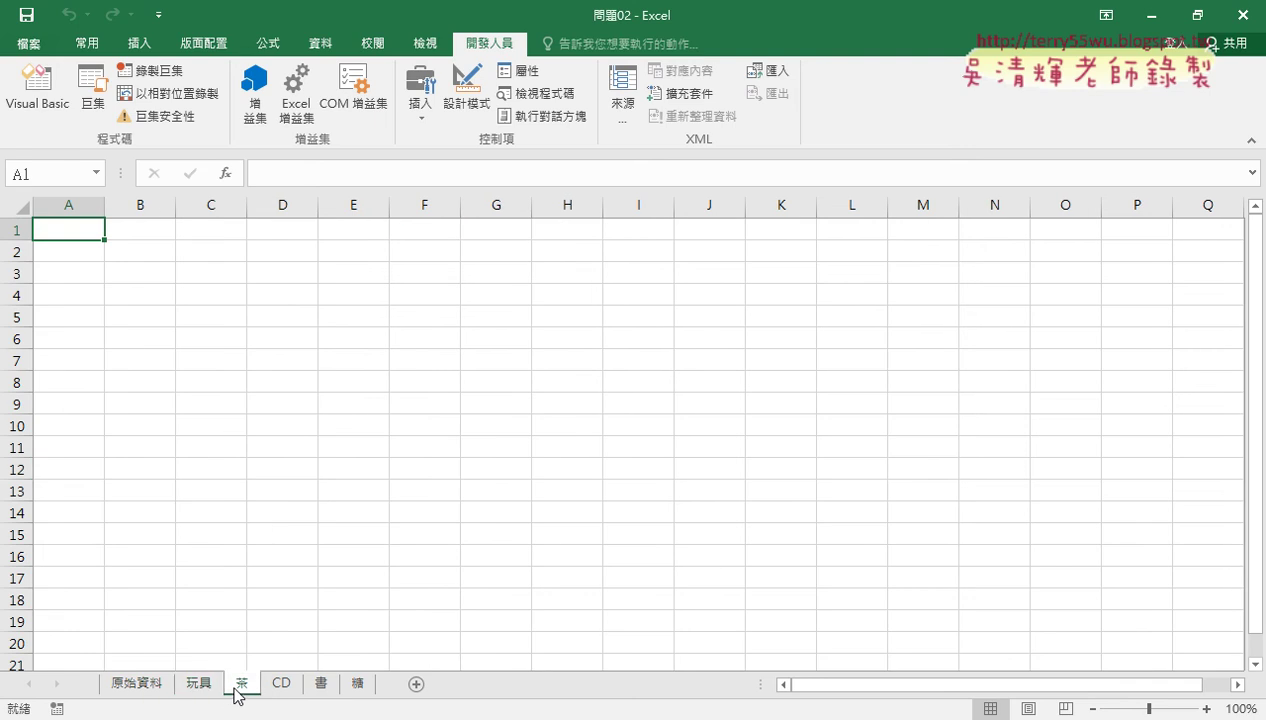
click(137, 688)
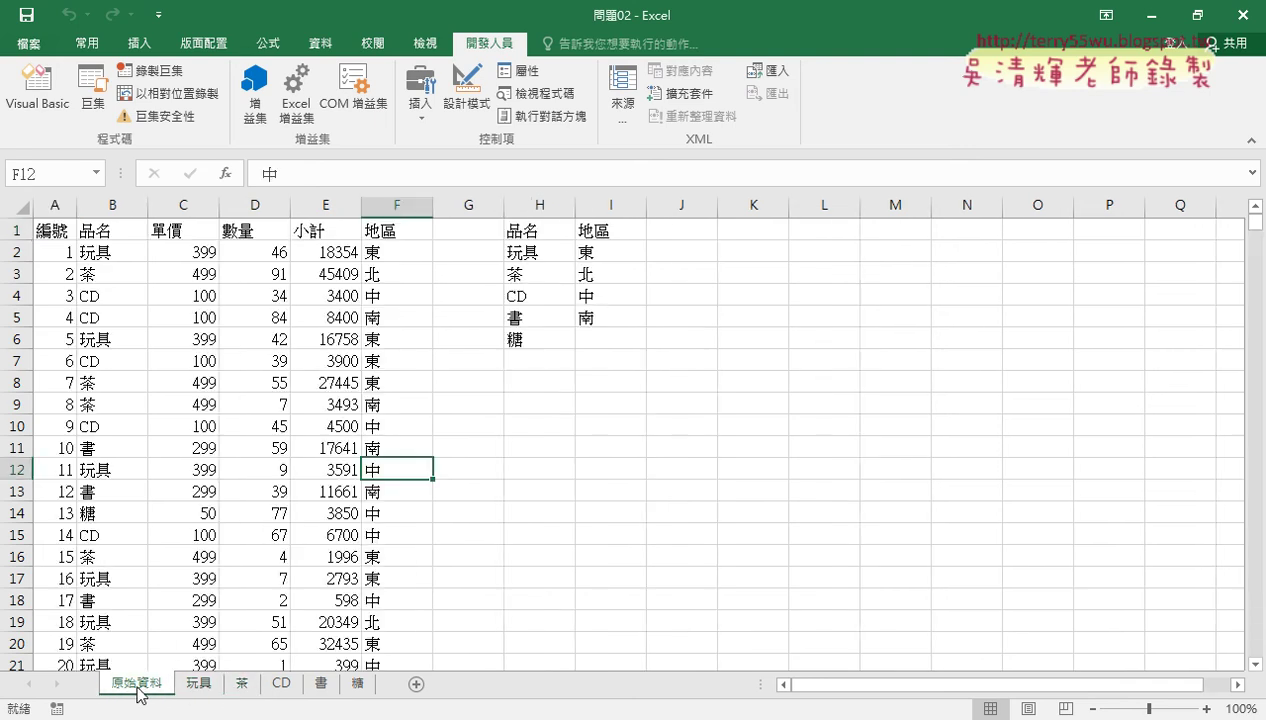
click(37, 88)
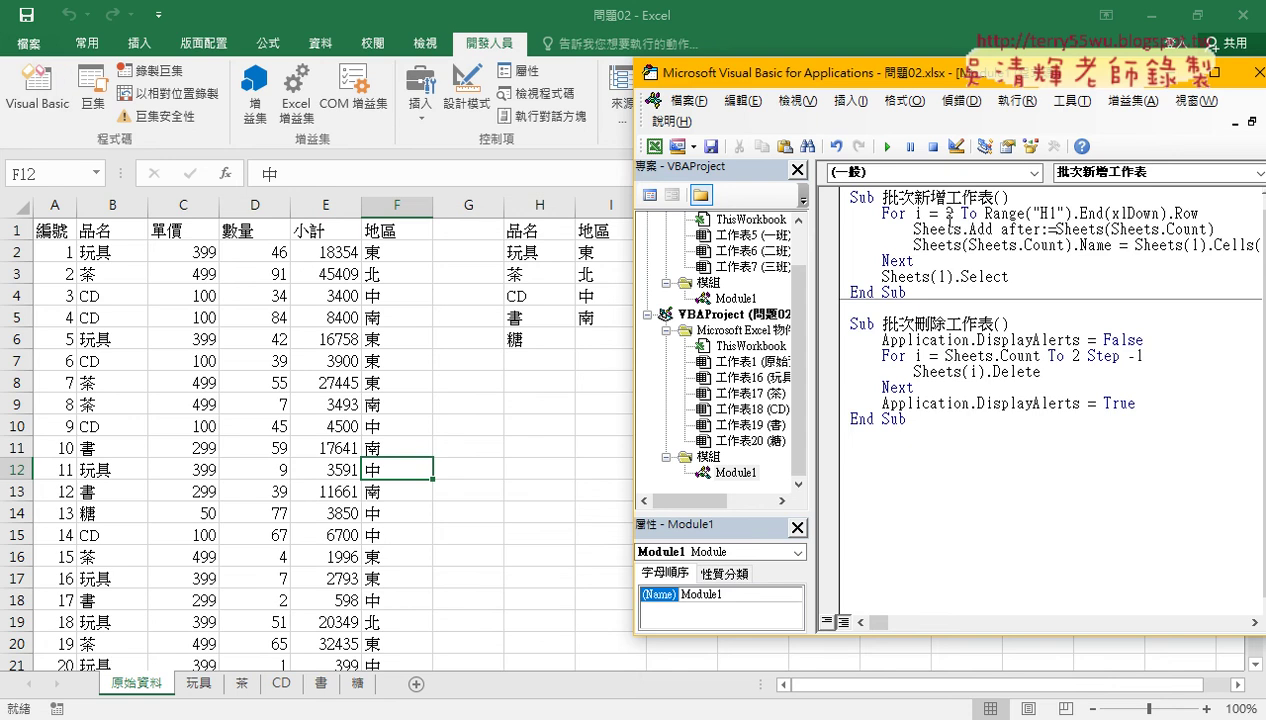
Widen the editor, add a blank line after the sheet-naming statement, then switch to the Google Docs notes
drag(931, 72, 609, 71)
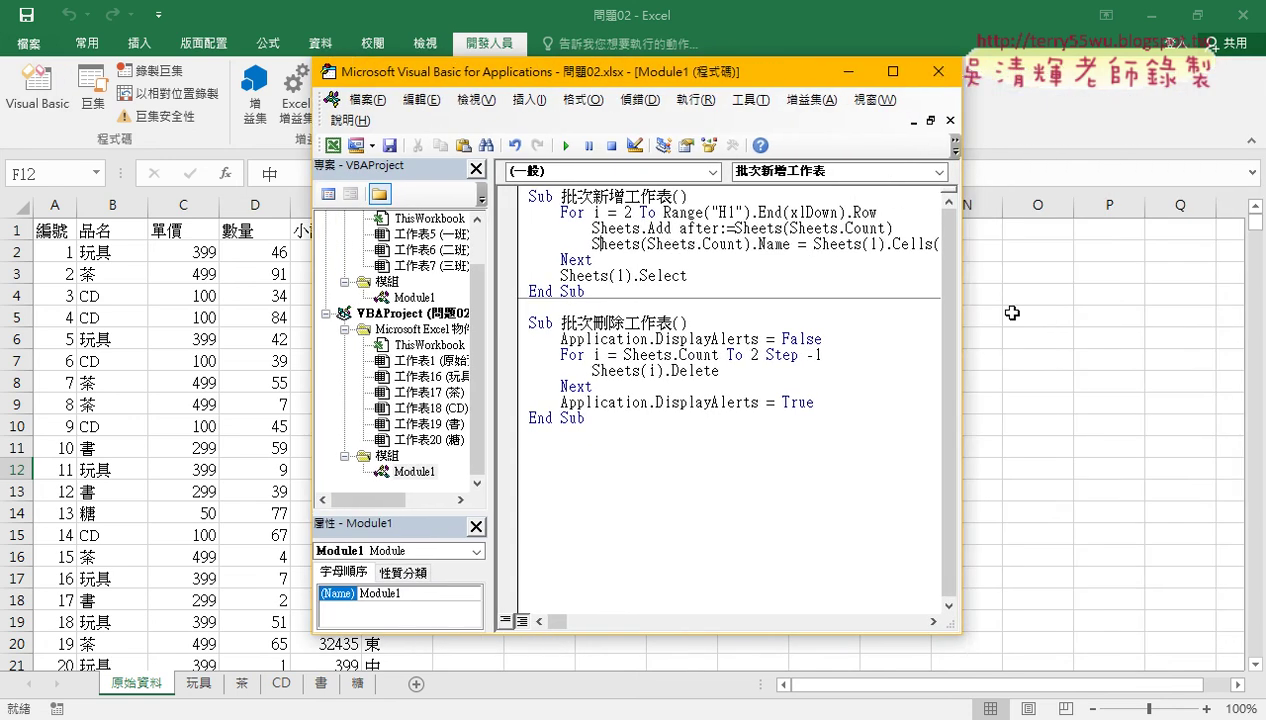
drag(963, 315, 1141, 318)
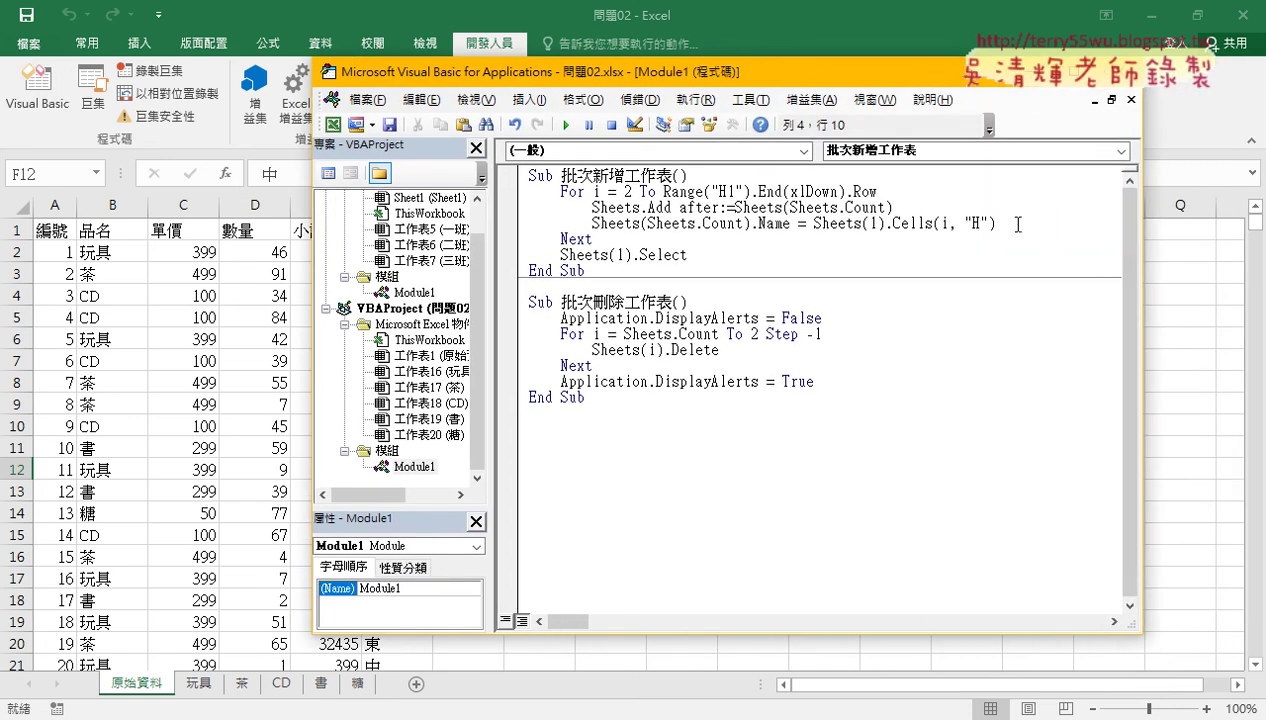
mouse_move(996, 222)
mouse_down()
mouse_move(694, 223)
mouse_move(528, 207)
mouse_up()
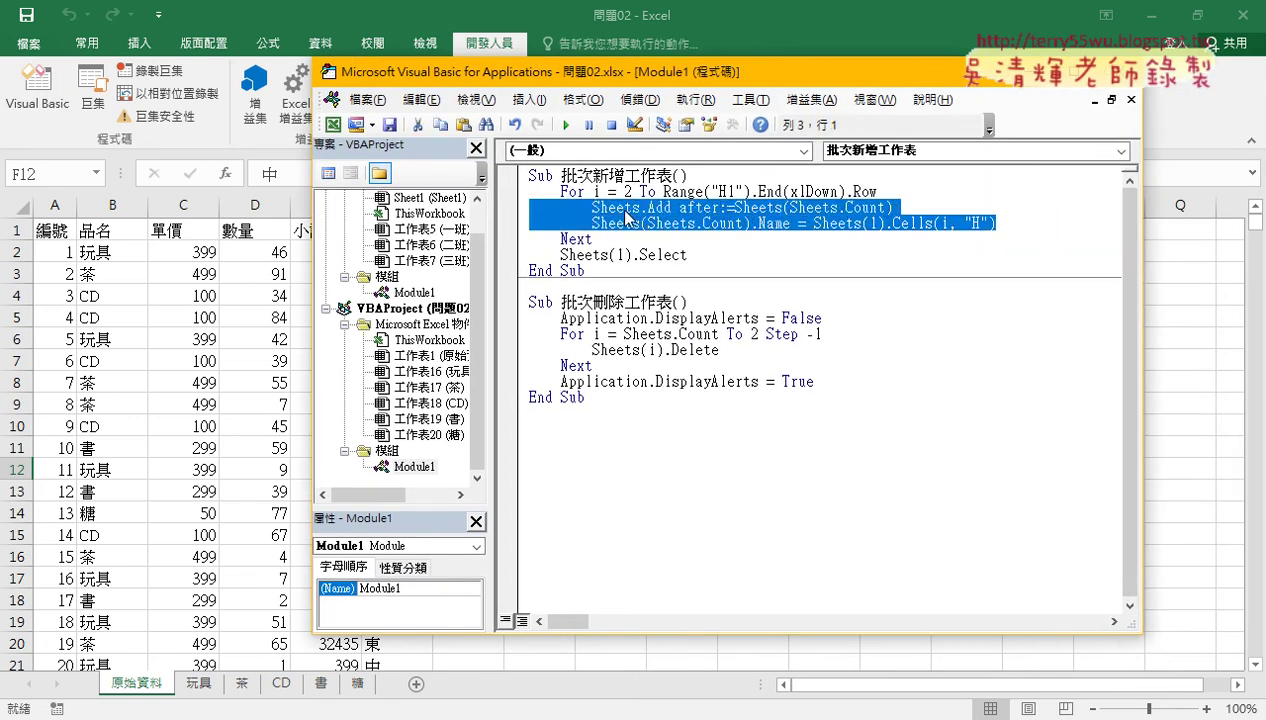
click(1017, 221)
key(Return)
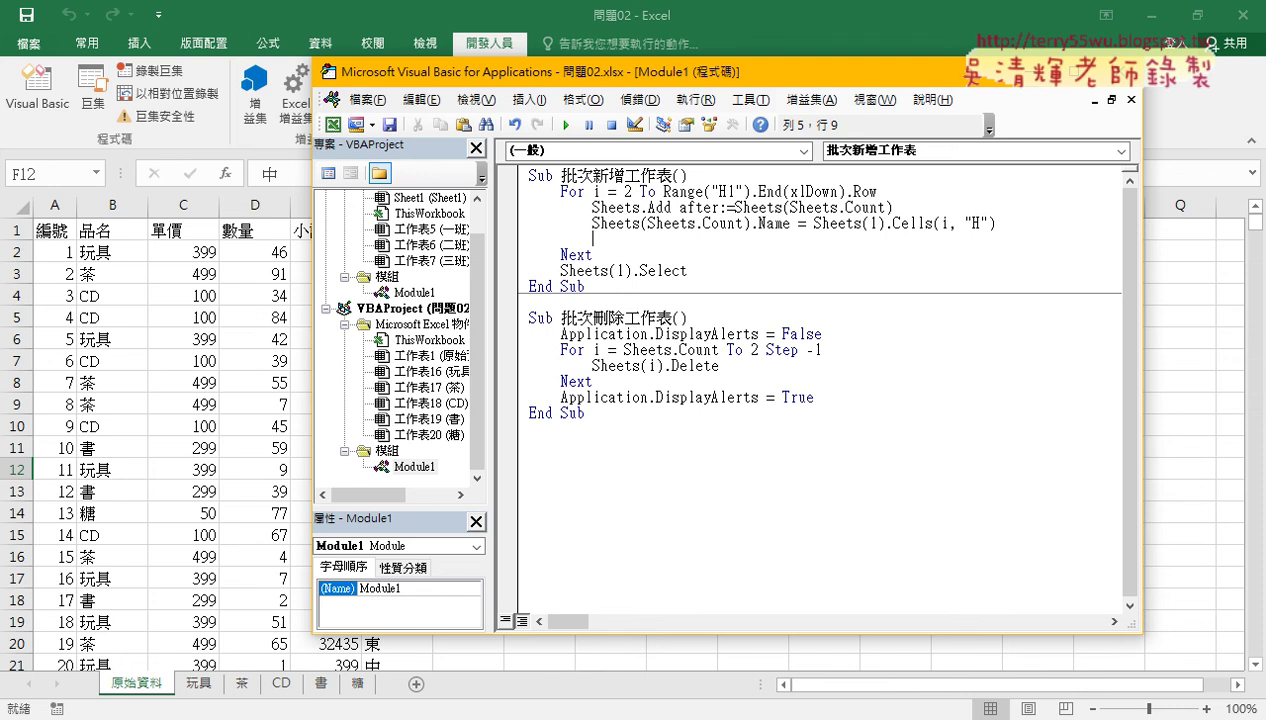
key(alt+Tab)
Copy the AutoFilter and Copy lines from the 先試一班 example in the Google Doc, then minimise the browser
scroll(537, 418, down, 2)
scroll(536, 417, down, 2)
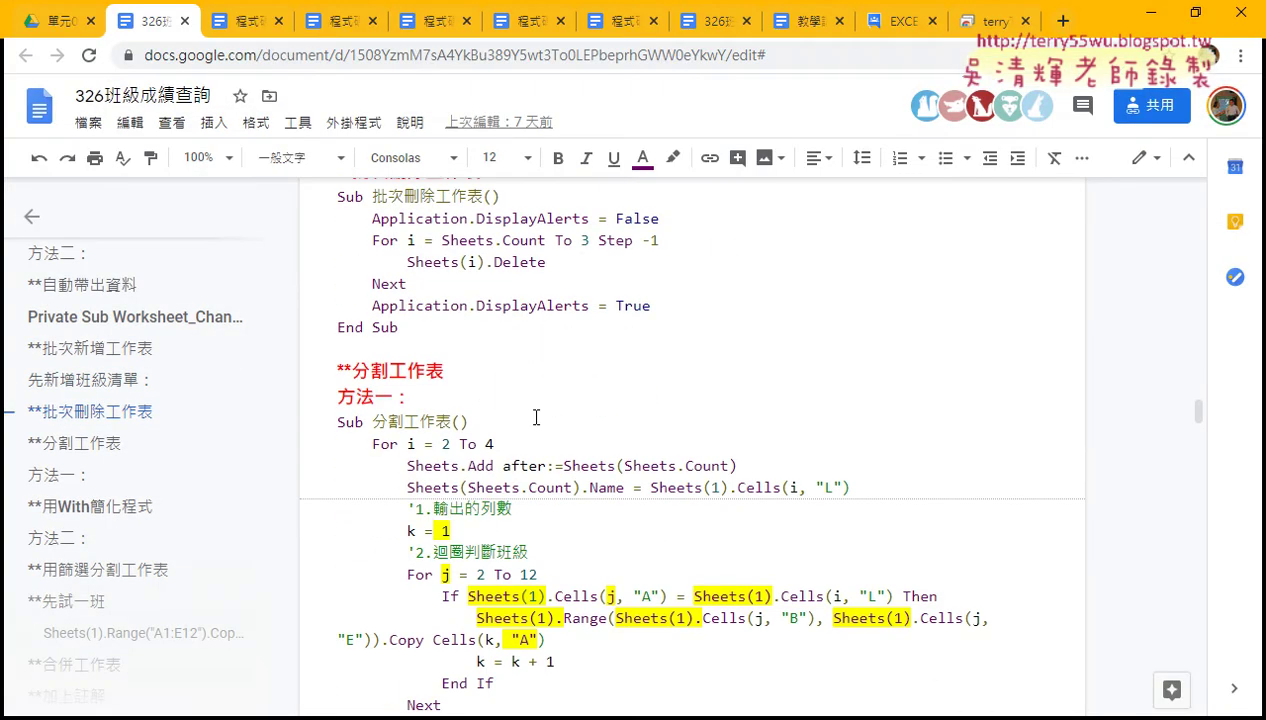
scroll(536, 417, down, 2)
scroll(536, 417, down, 2)
scroll(536, 417, down, 3)
scroll(536, 417, down, 1)
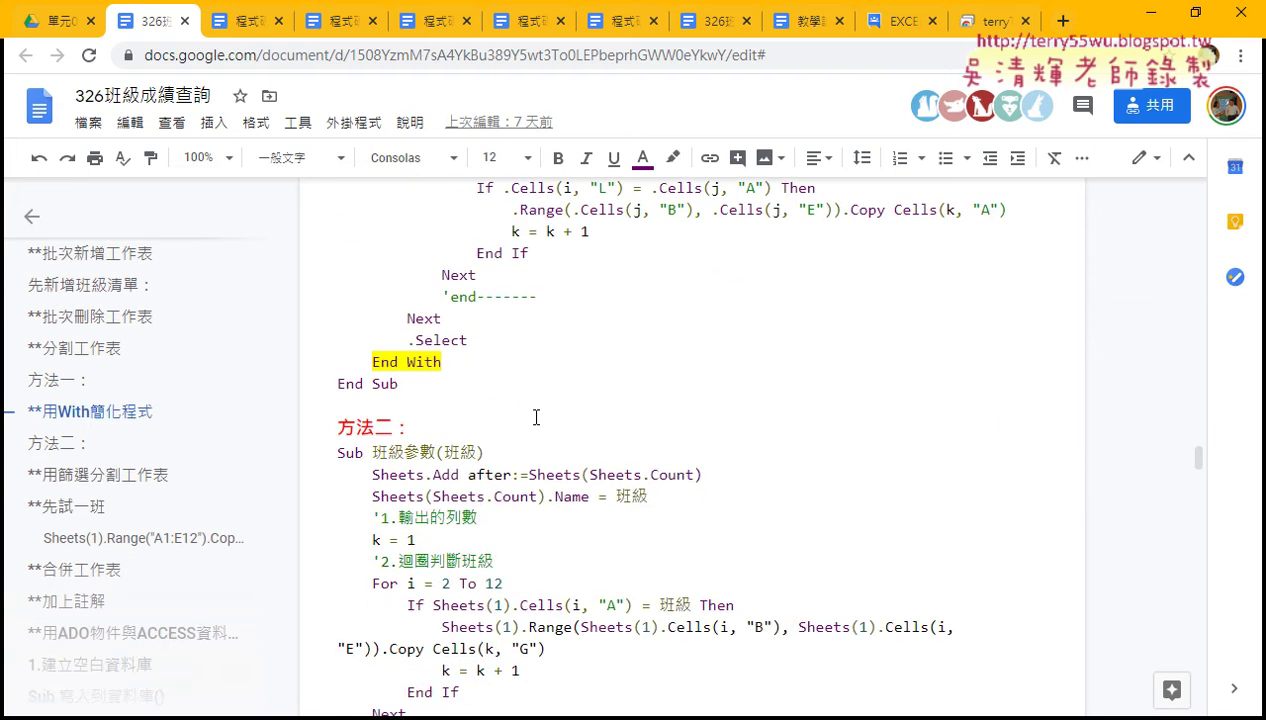
scroll(536, 417, down, 3)
scroll(536, 417, down, 3)
scroll(536, 417, down, 1)
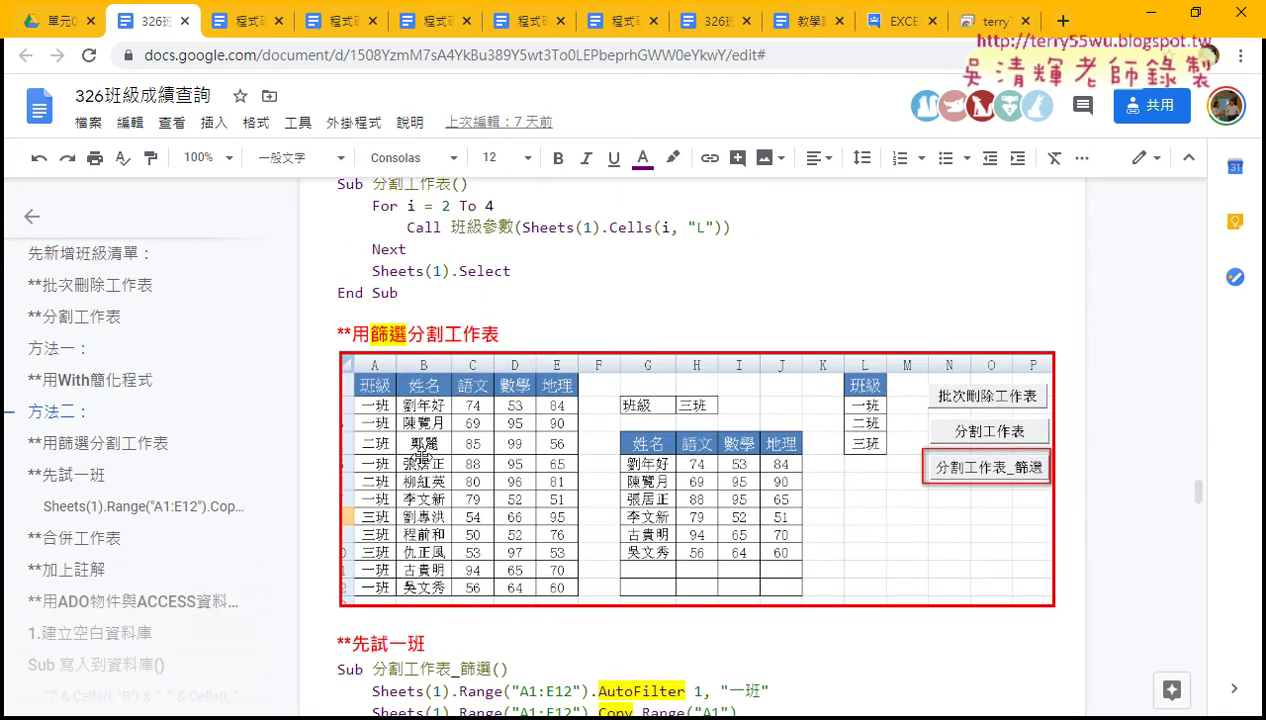
scroll(435, 492, down, 5)
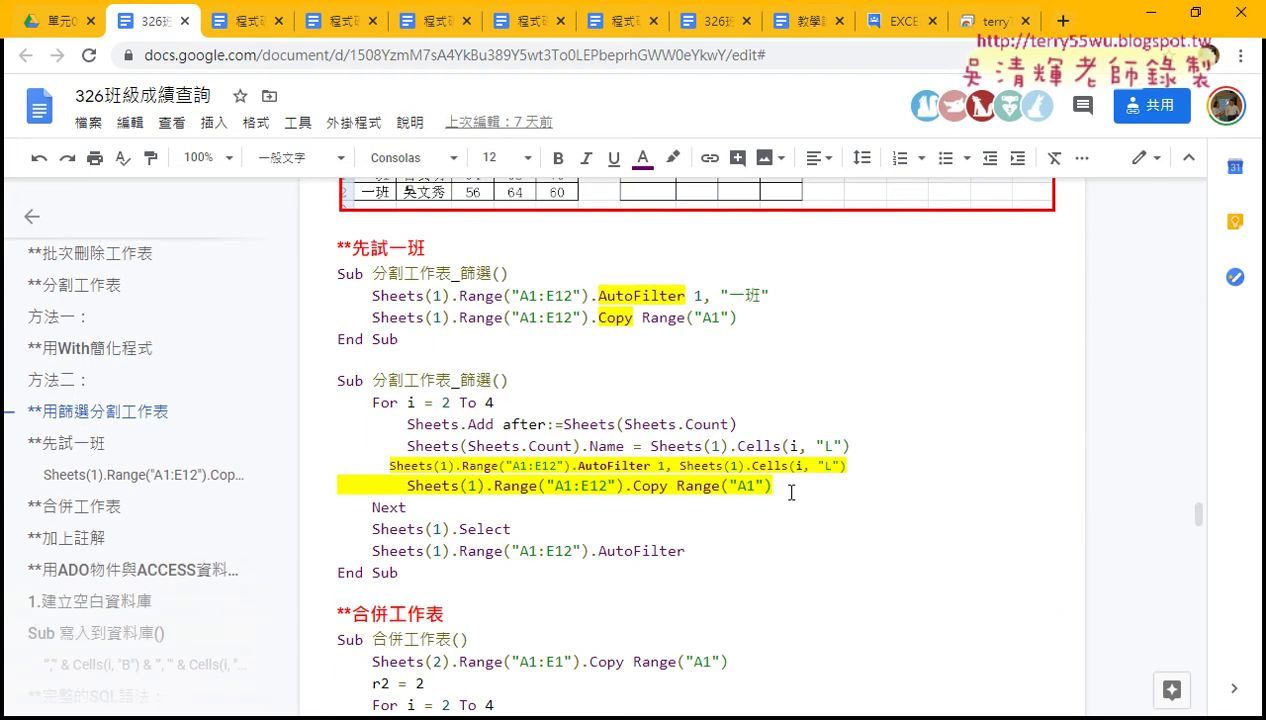
drag(791, 492, 281, 475)
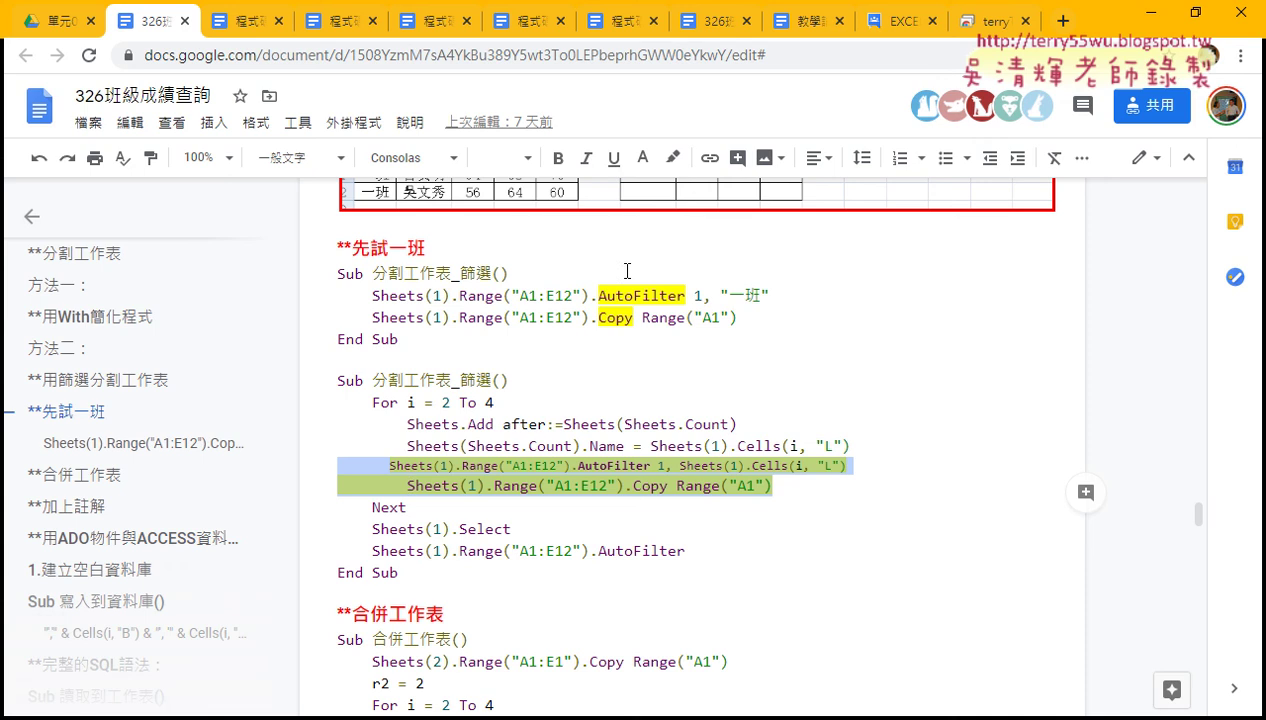
click(1150, 12)
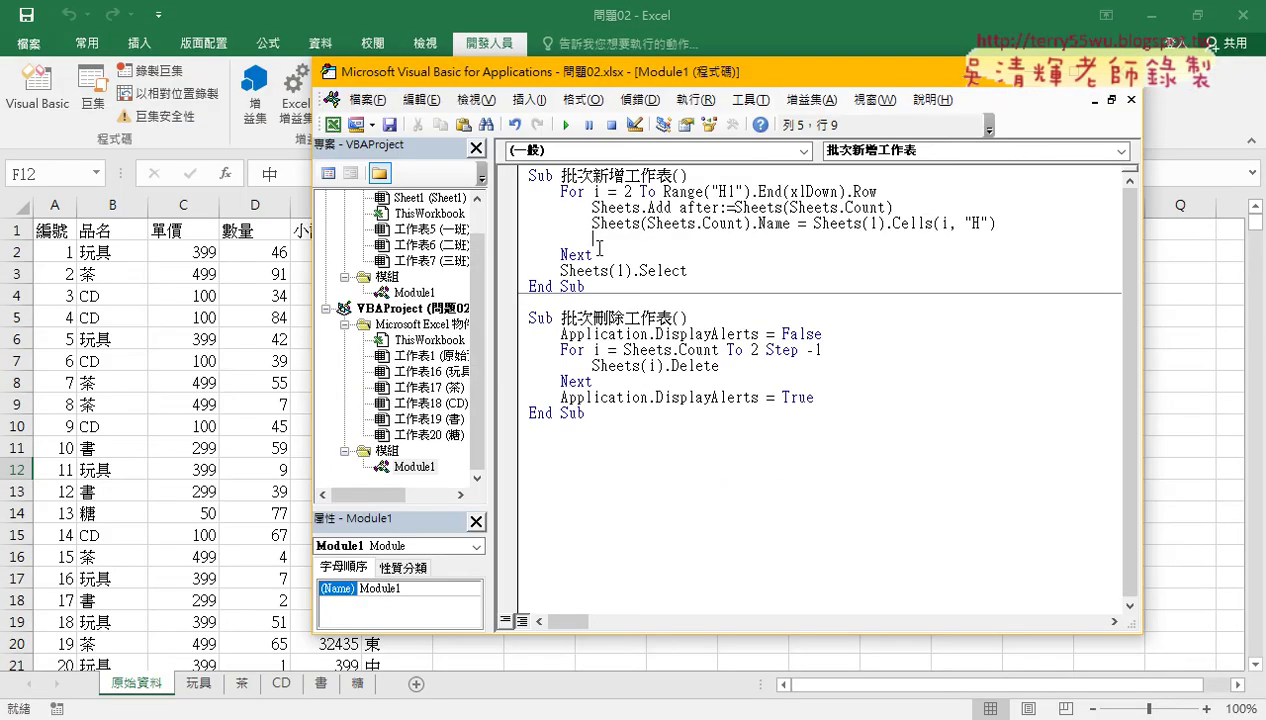
Paste the AutoFilter and Copy lines into the loop and change range column E to F
drag(592, 238, 528, 238)
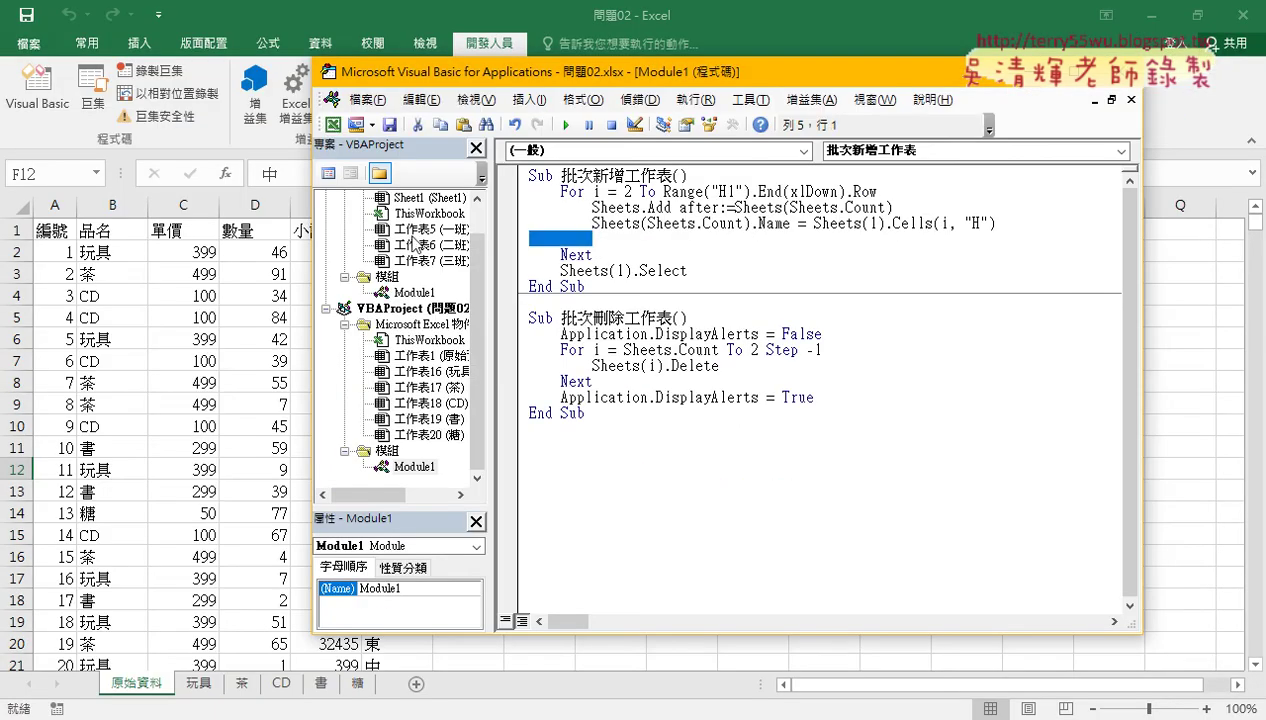
text(Sheets(1).Range("A1:E12").AutoFilter 1, Sheets(1).Cells(i, "L")         Sheets(1).Range("A1:E12").Copy Range("A1"))
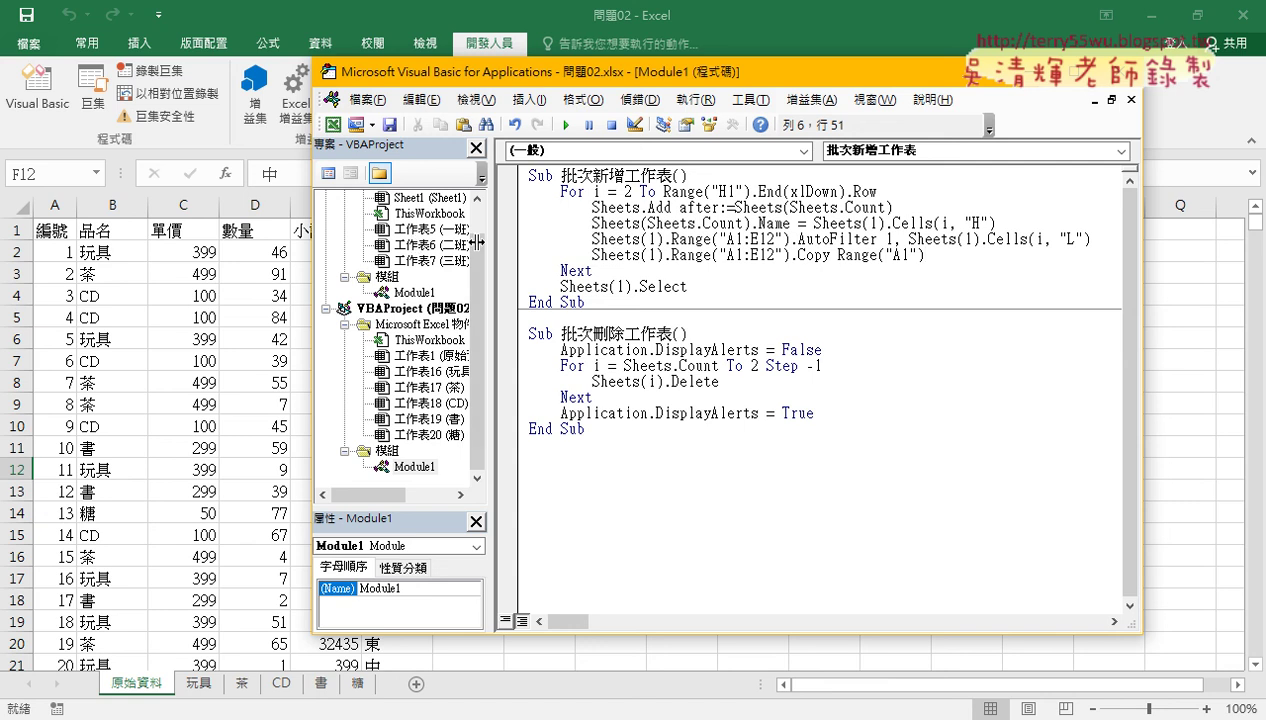
drag(663, 238, 592, 238)
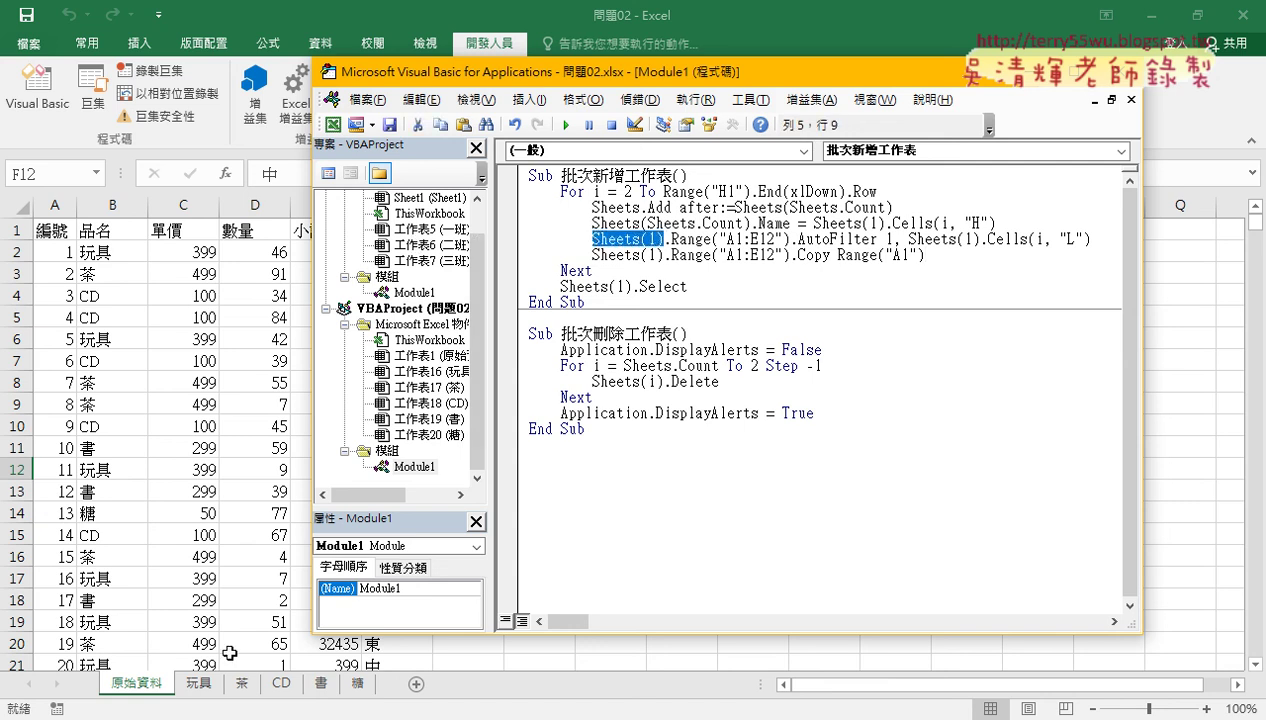
click(731, 238)
drag(727, 238, 775, 238)
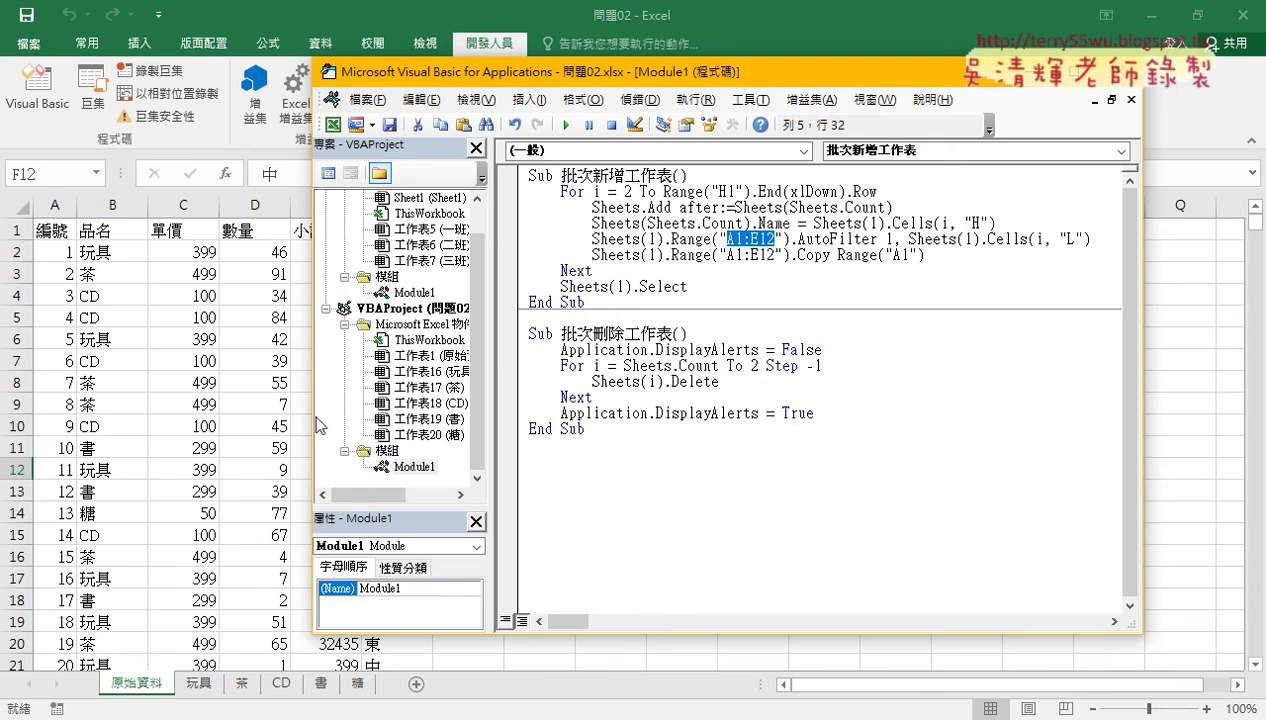
drag(312, 413, 431, 413)
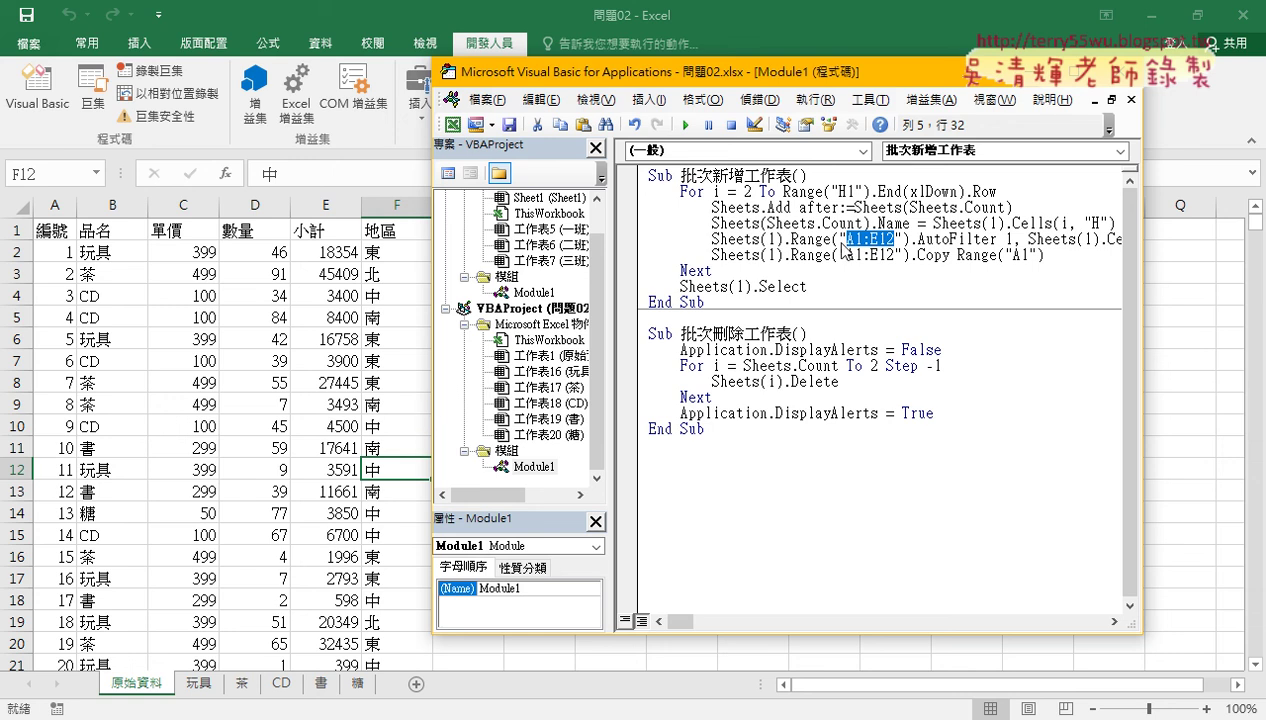
click(875, 239)
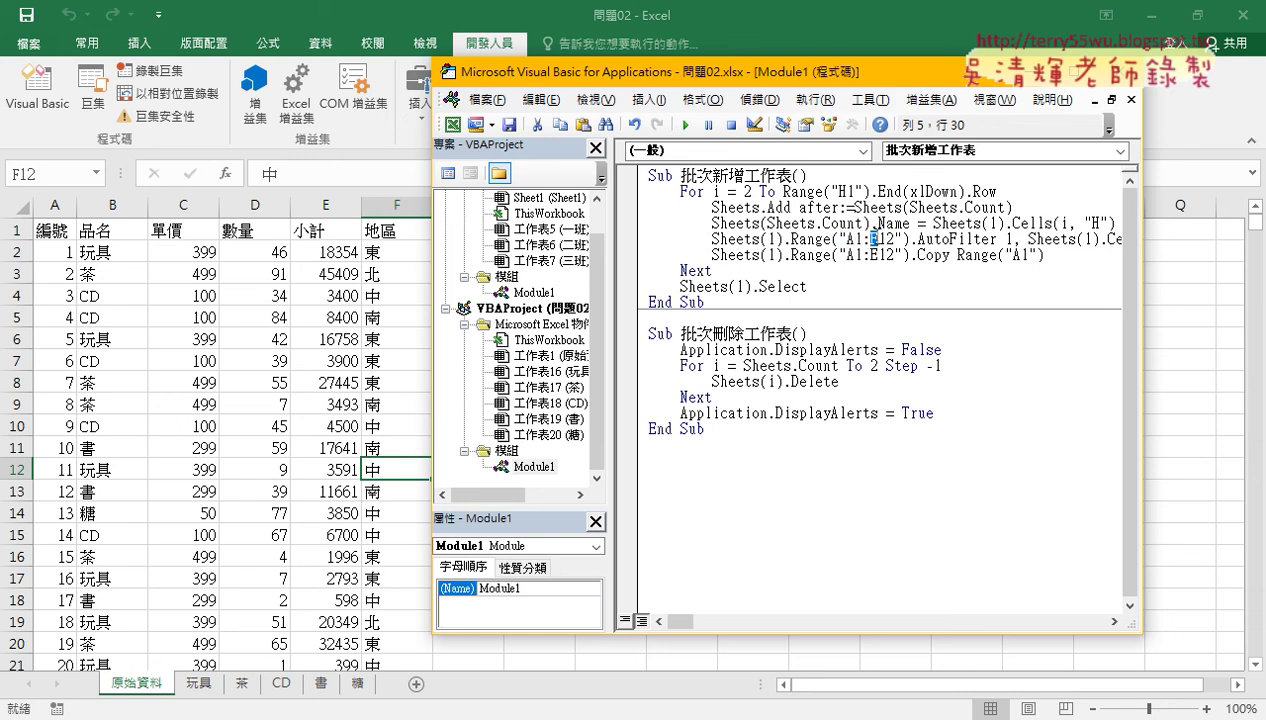
text(F)
Find the last data row in column F and set the range end to row 1239
click(390, 530)
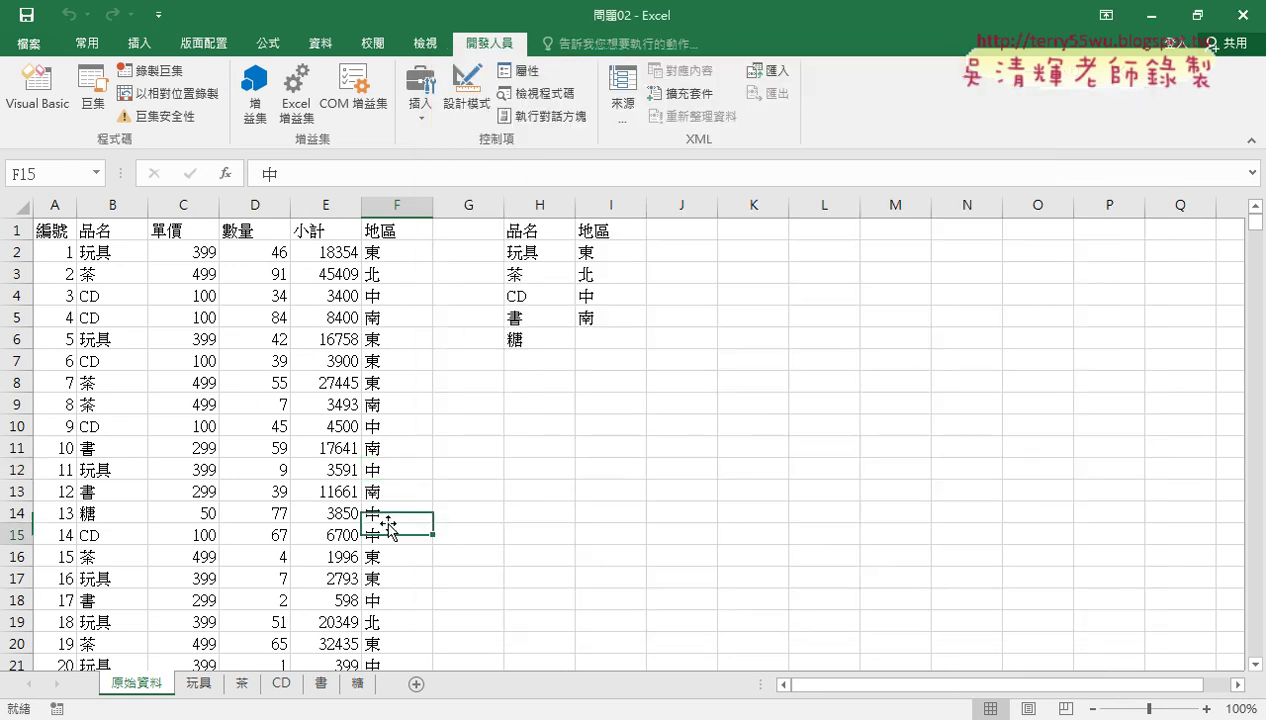
key(ctrl+Down)
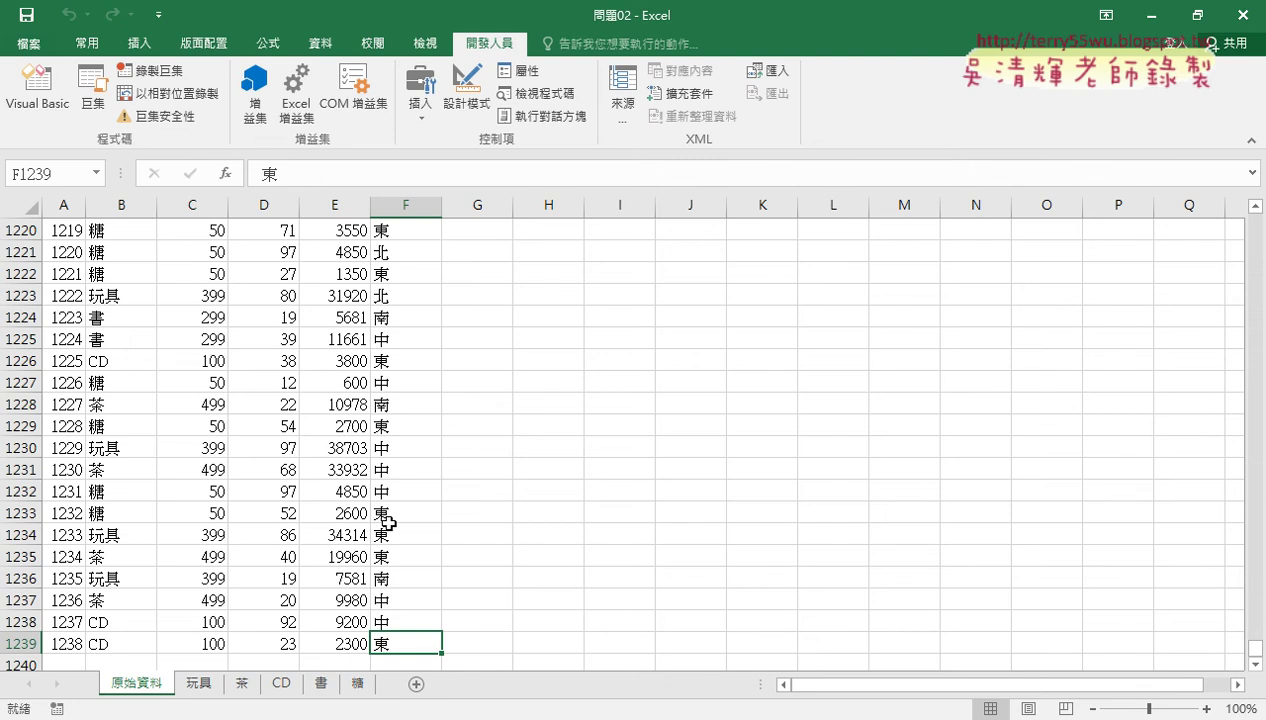
click(37, 88)
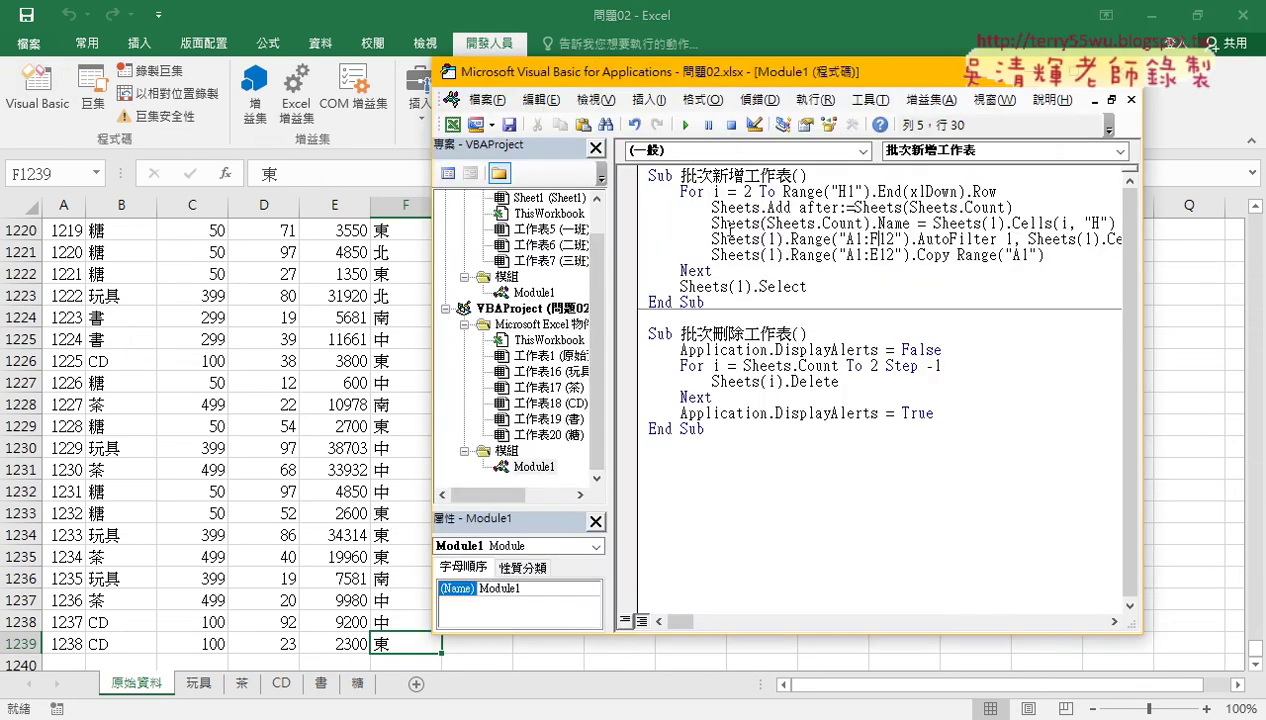
text(12)
text(39)
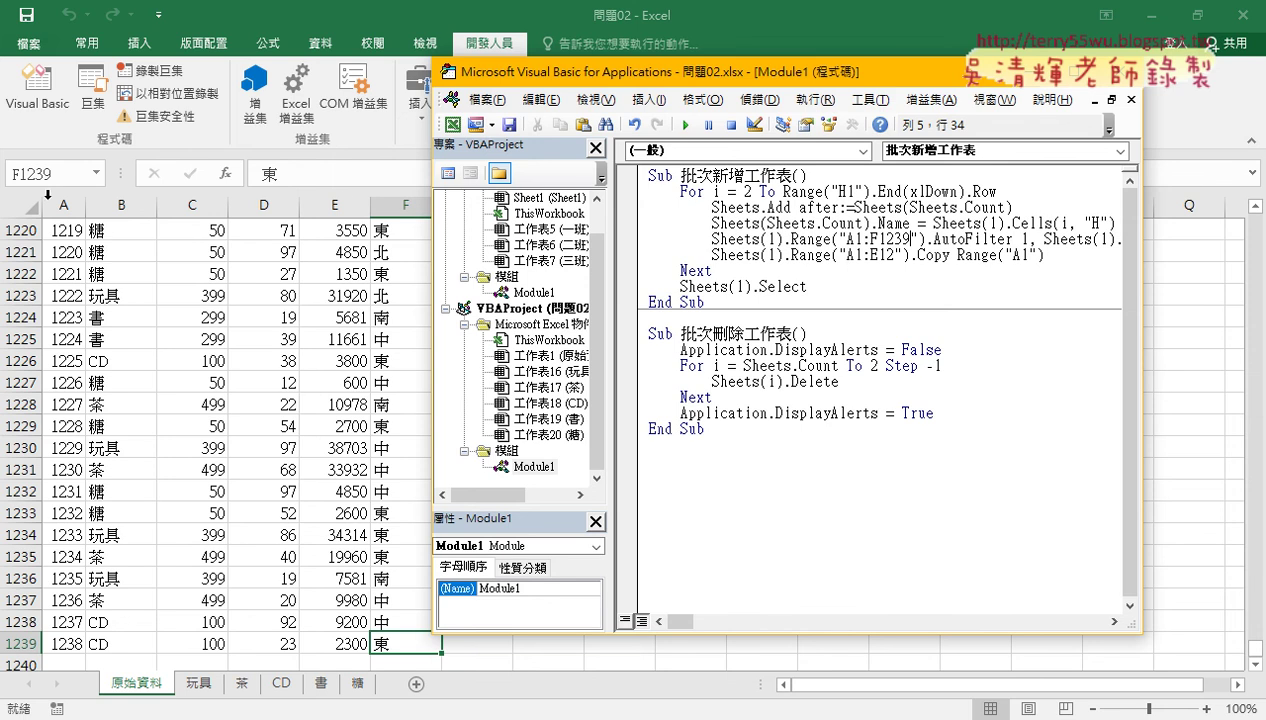
drag(742, 80, 434, 84)
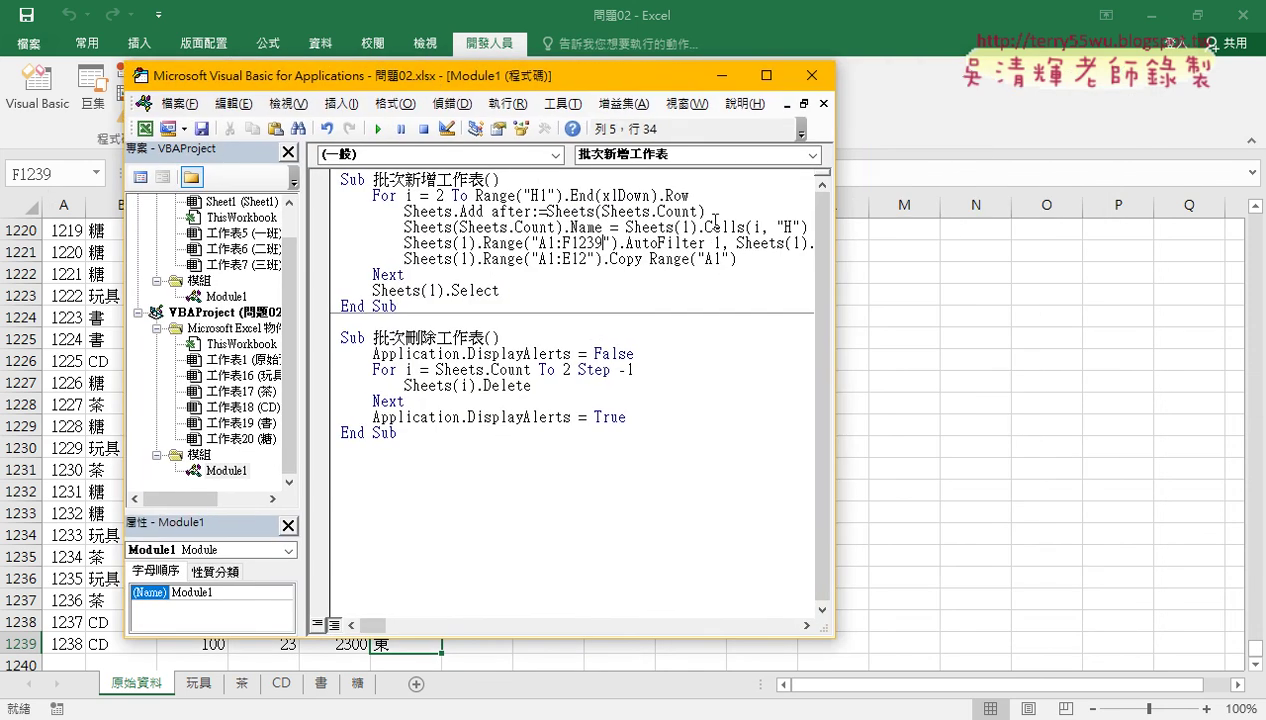
Replace 1239 with " & after "A1:F" in the AutoFilter range and dismiss the compile error
drag(833, 282, 1167, 282)
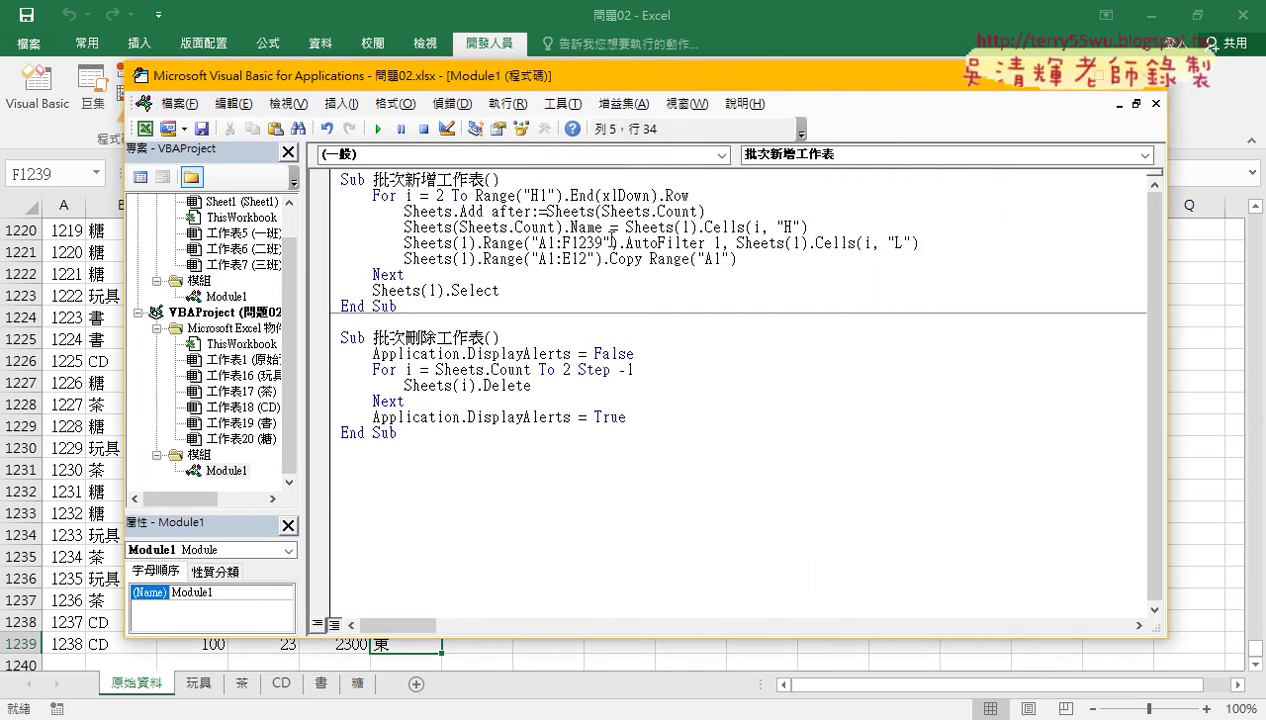
drag(602, 242, 569, 242)
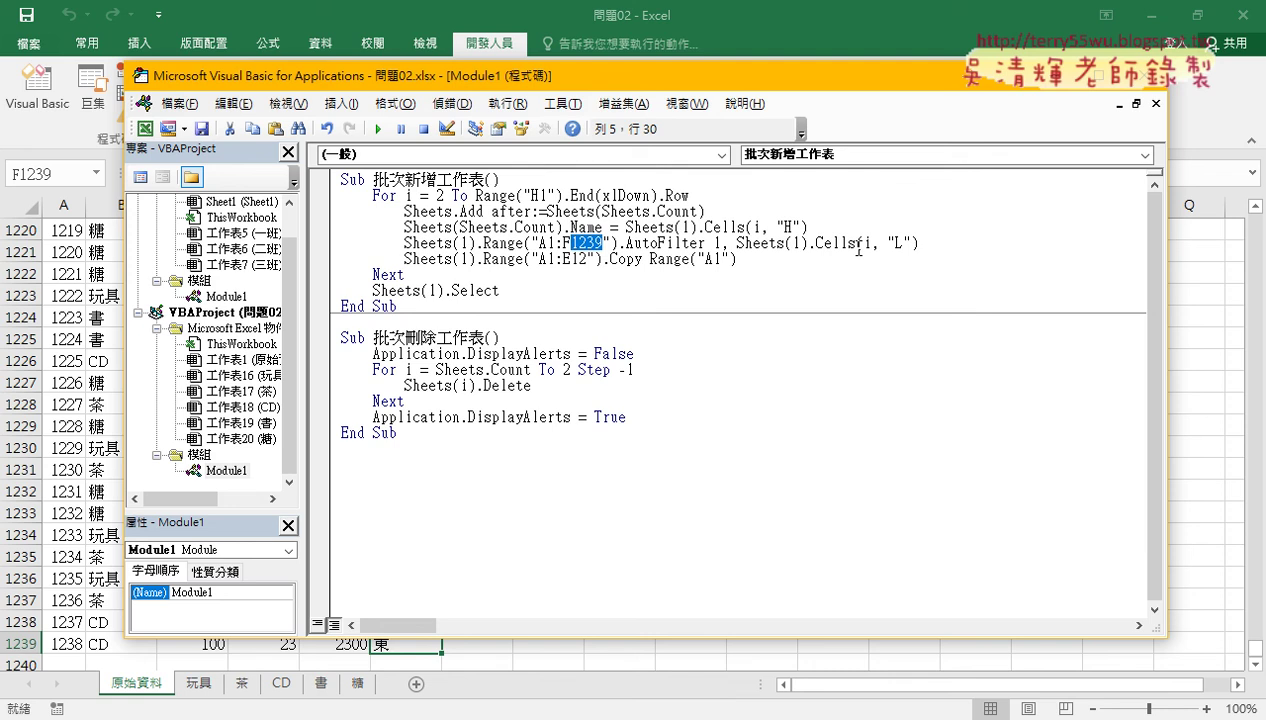
key(Delete)
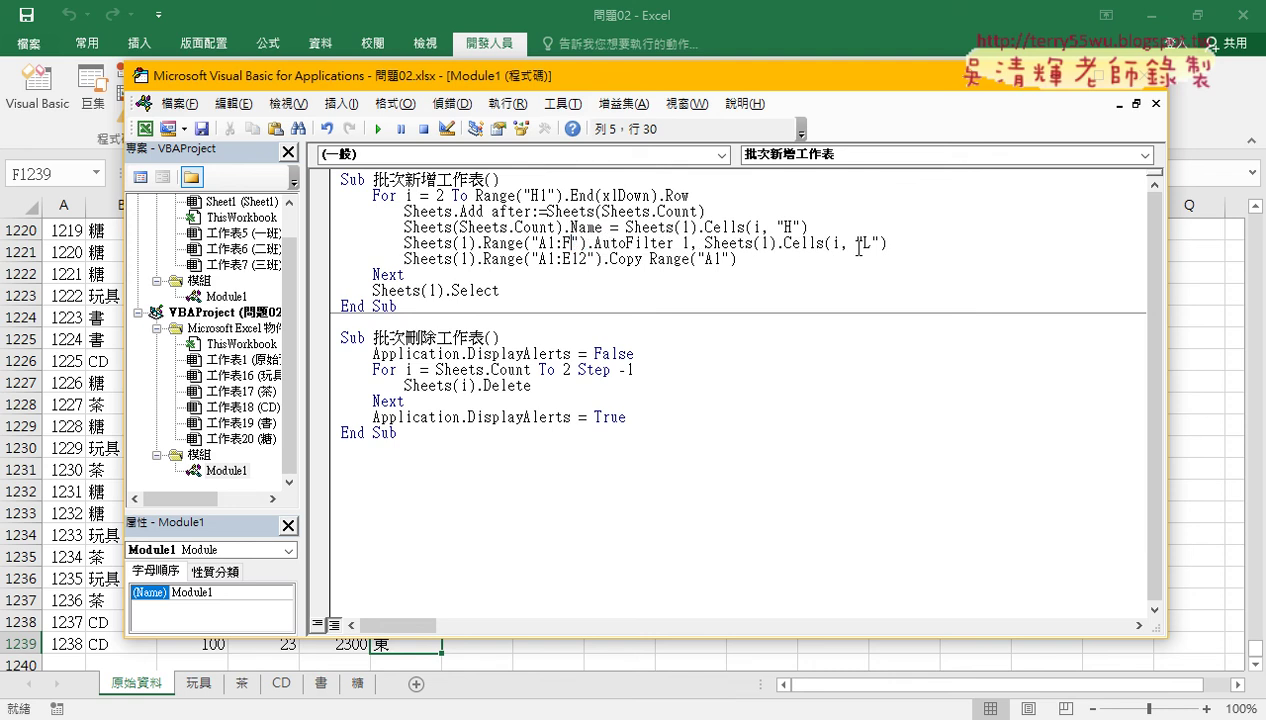
key(Right)
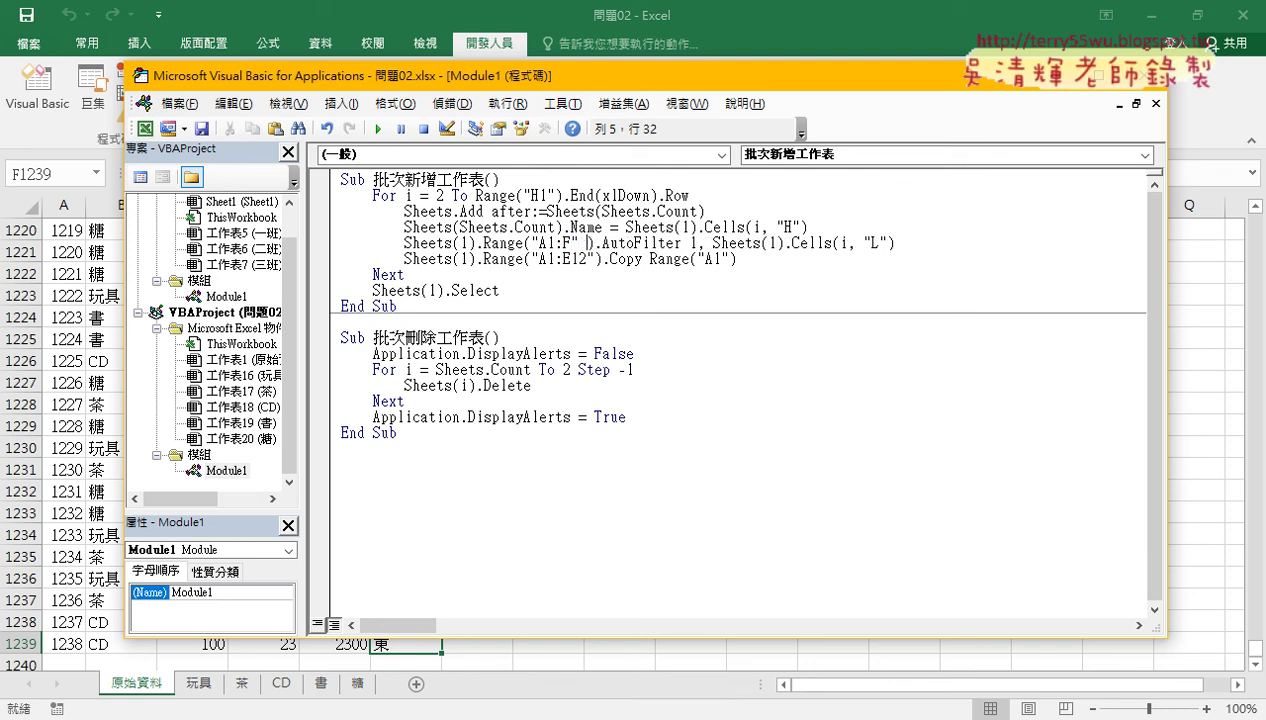
text(&)
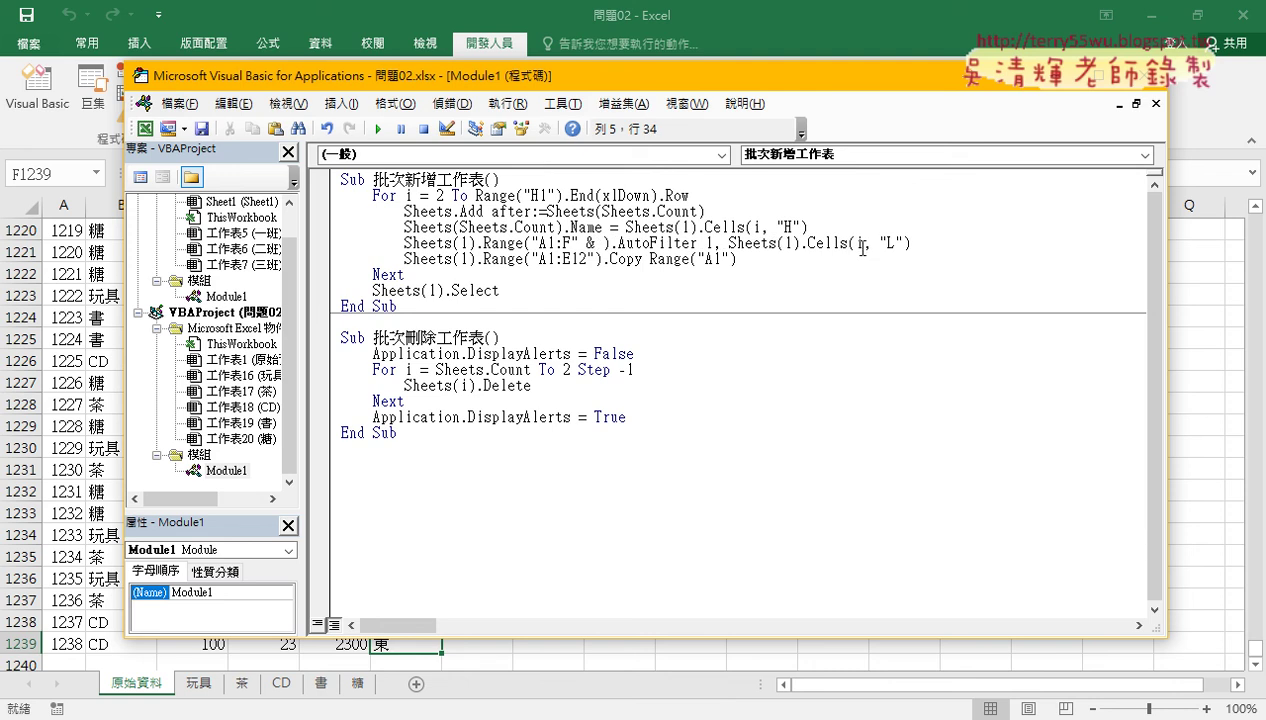
click(516, 212)
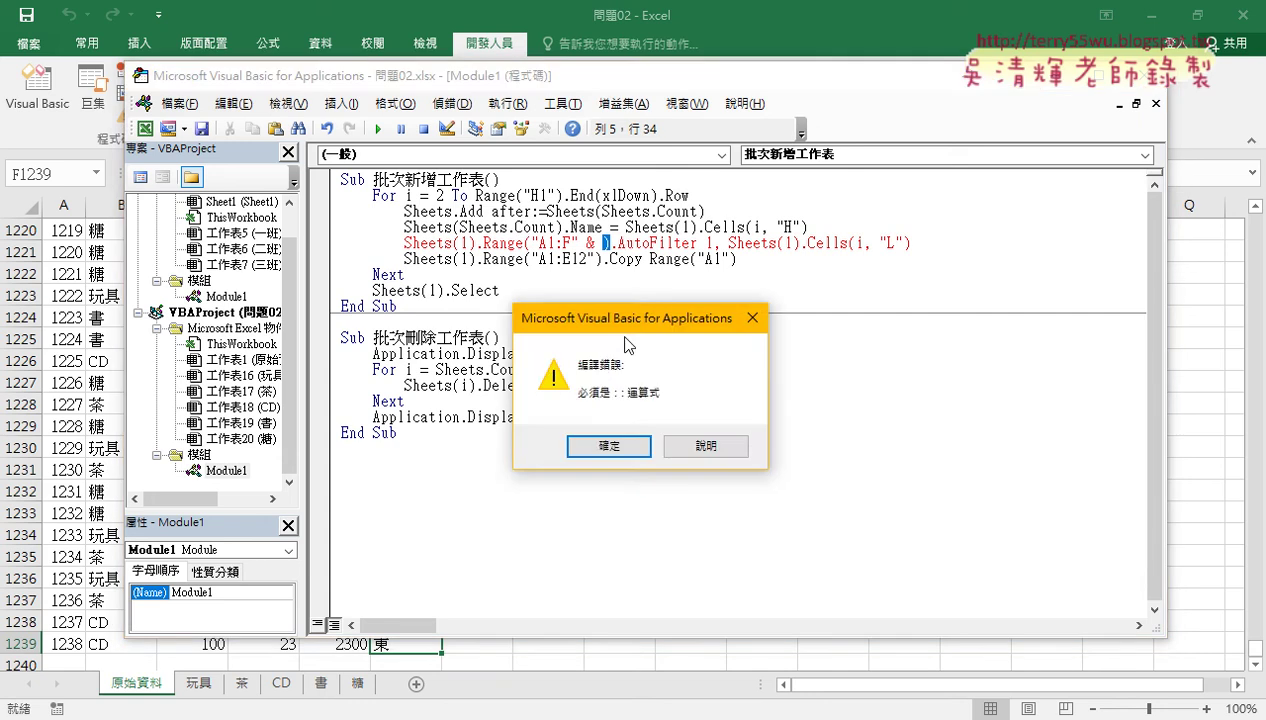
click(609, 446)
drag(484, 196, 556, 194)
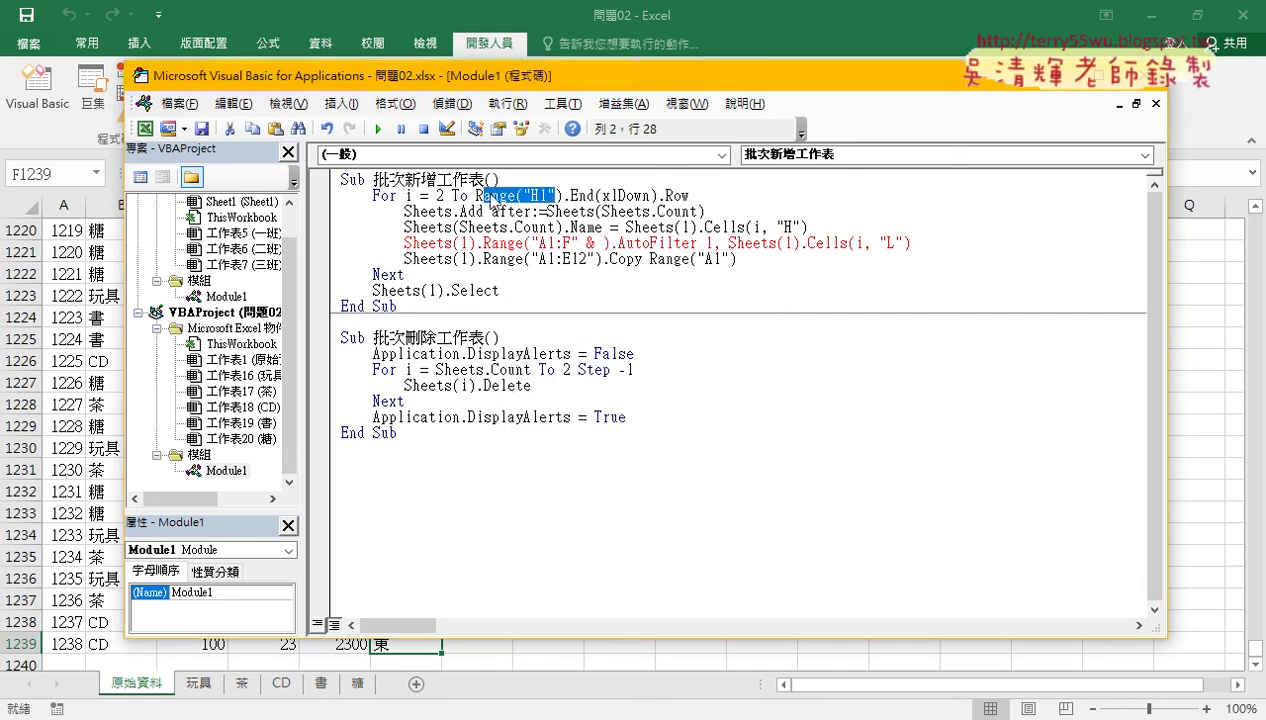
Insert Range("H1").End(xlDown).Row into the AutoFilter range and change H1 to A1
drag(476, 196, 706, 196)
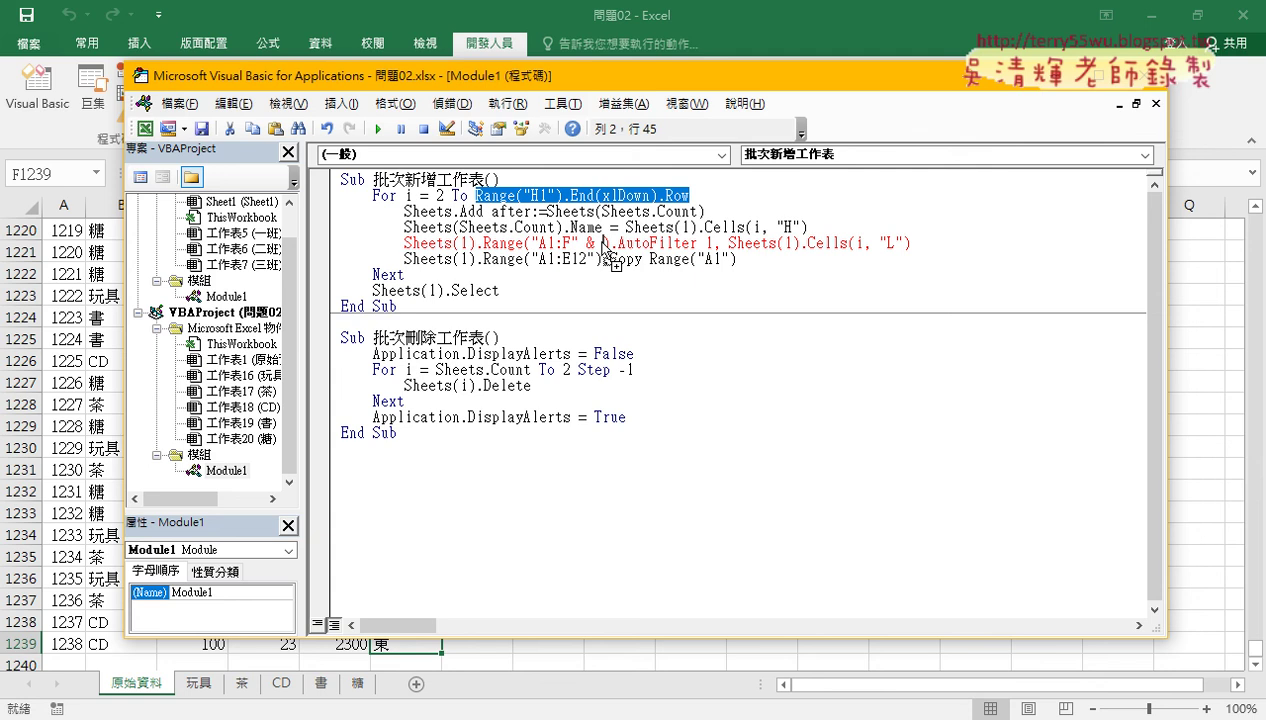
drag(603, 244, 604, 243)
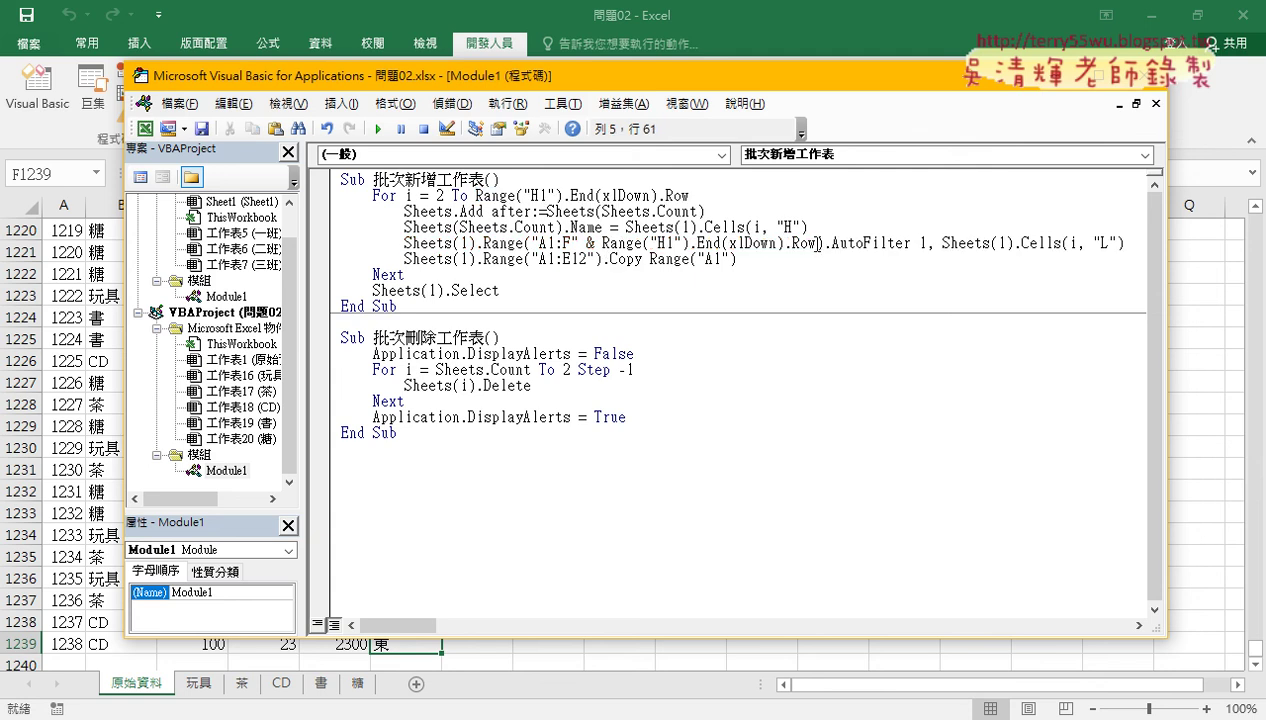
drag(814, 243, 601, 243)
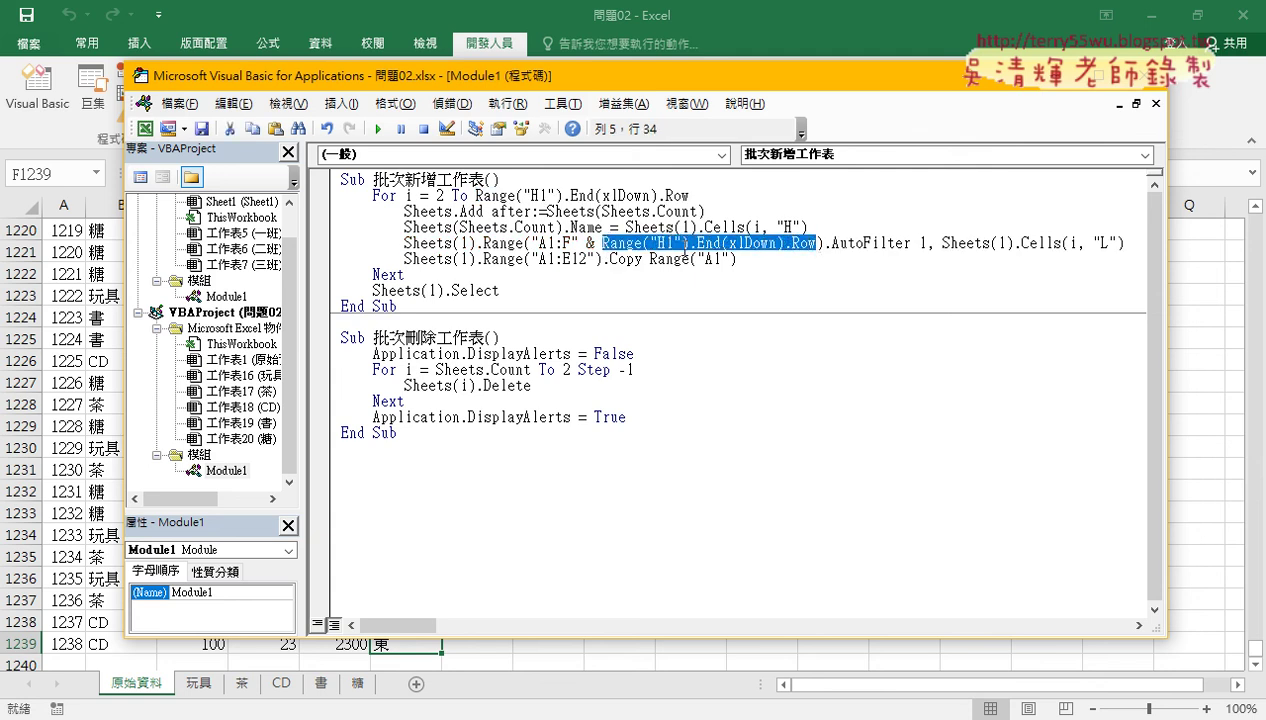
click(660, 243)
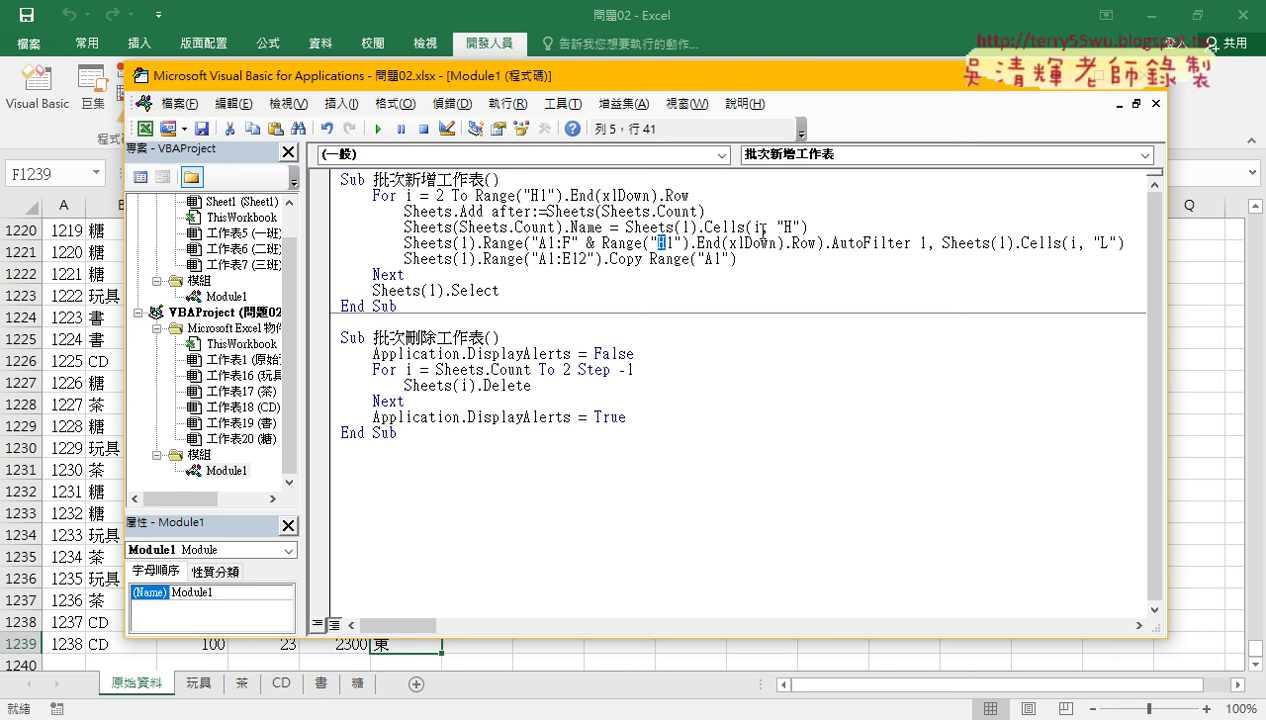
text(A)
drag(603, 243, 817, 243)
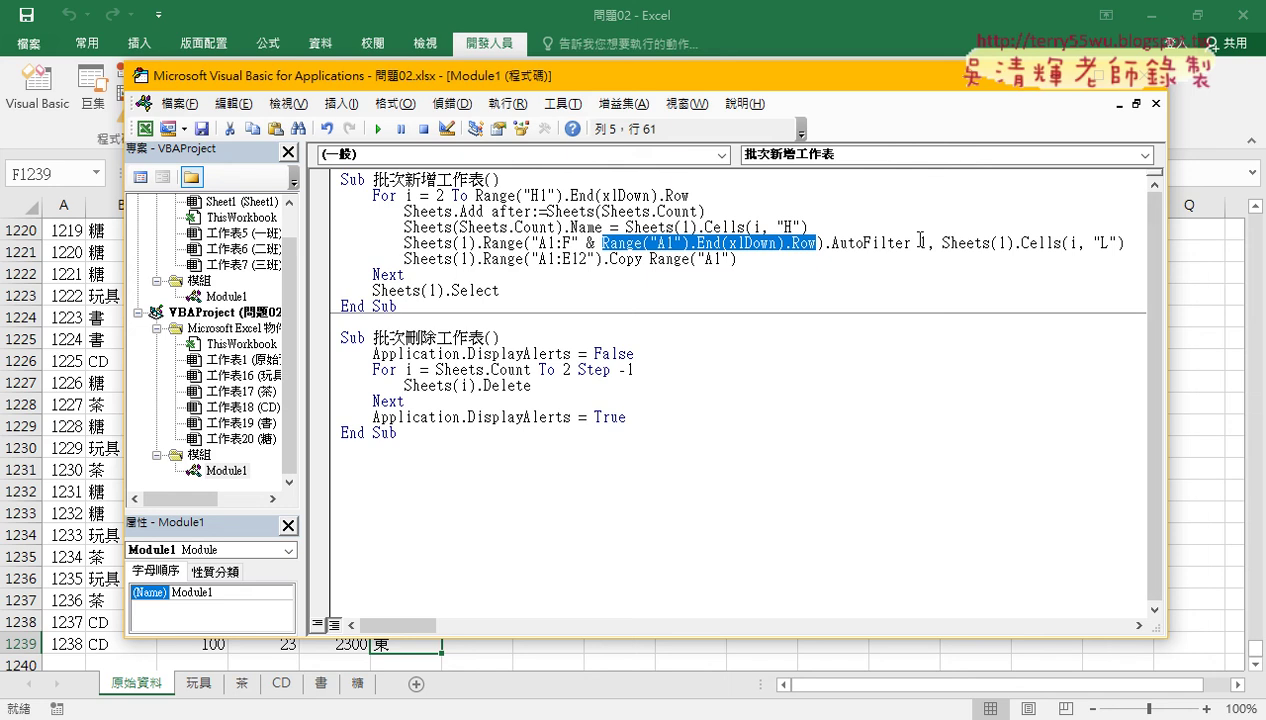
Select the AutoFilter field 1 and bring the 原始資料 worksheet forward
click(919, 243)
double_click(921, 243)
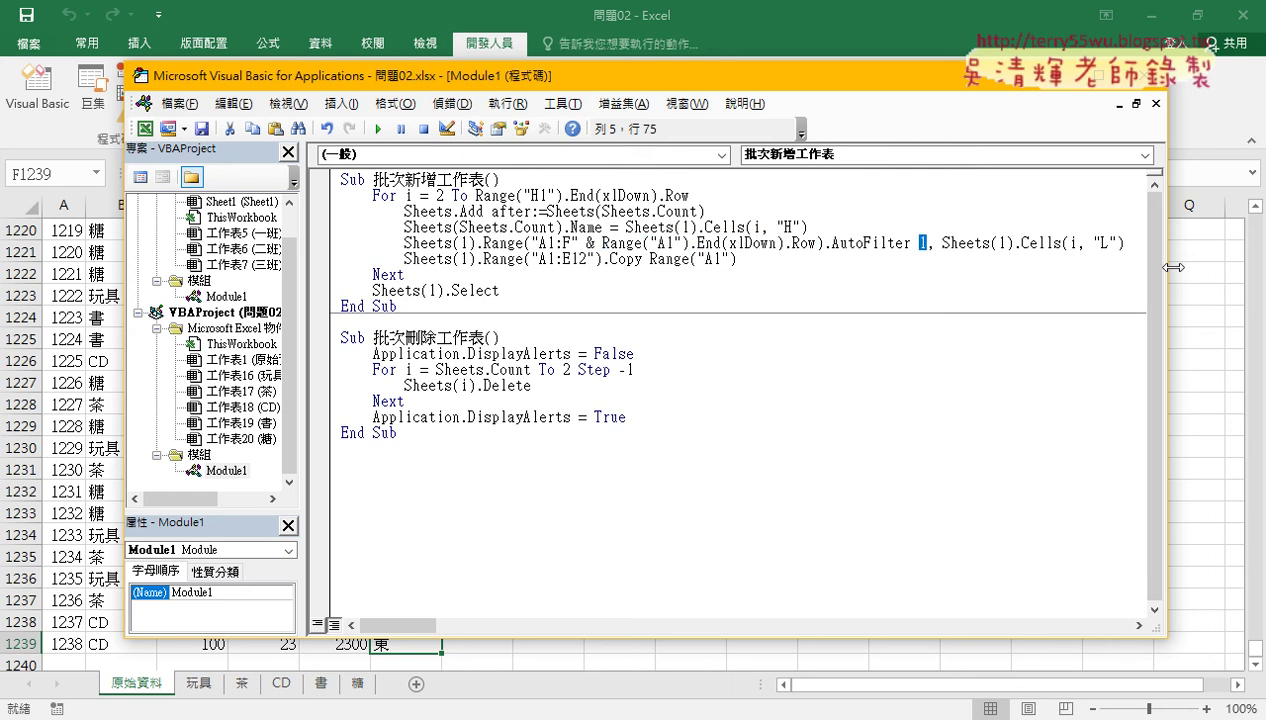
click(61, 253)
scroll(90, 300, up, 2)
Set the AutoFilter field to 2 for the 品名 column and the criteria column to "H"
scroll(110, 340, up, 5)
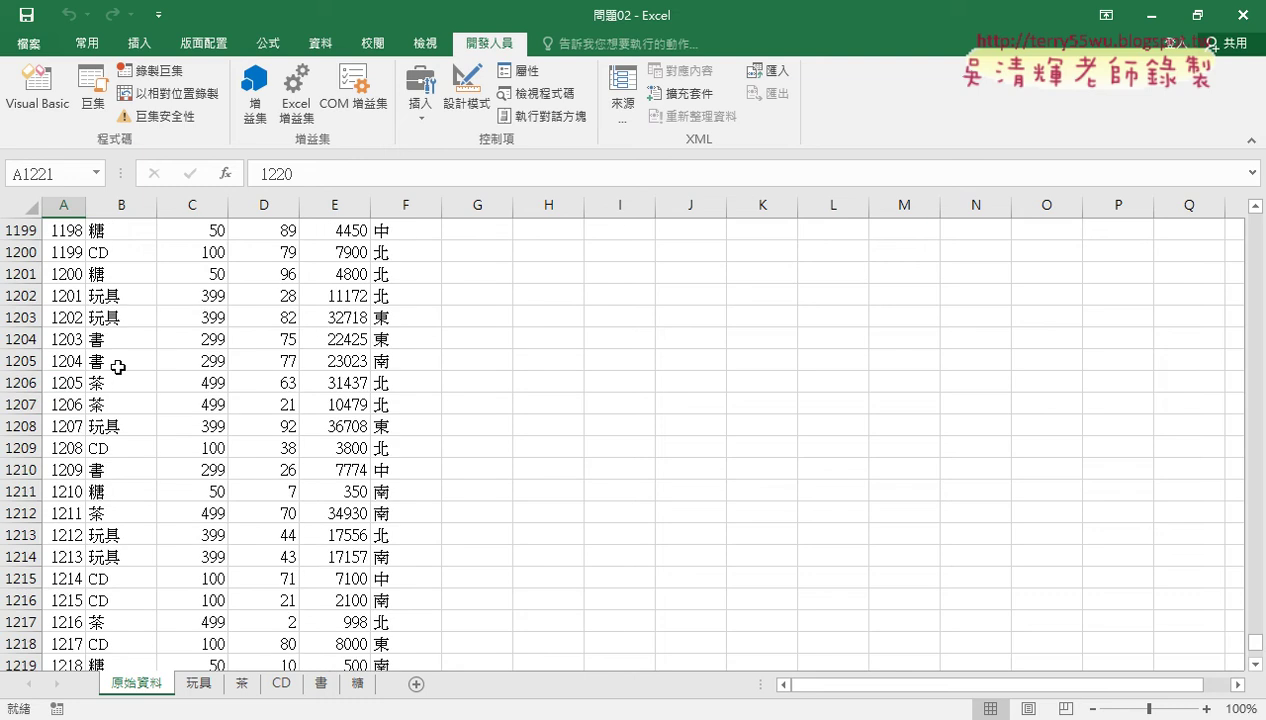
scroll(118, 362, up, 4)
key(ctrl+Home)
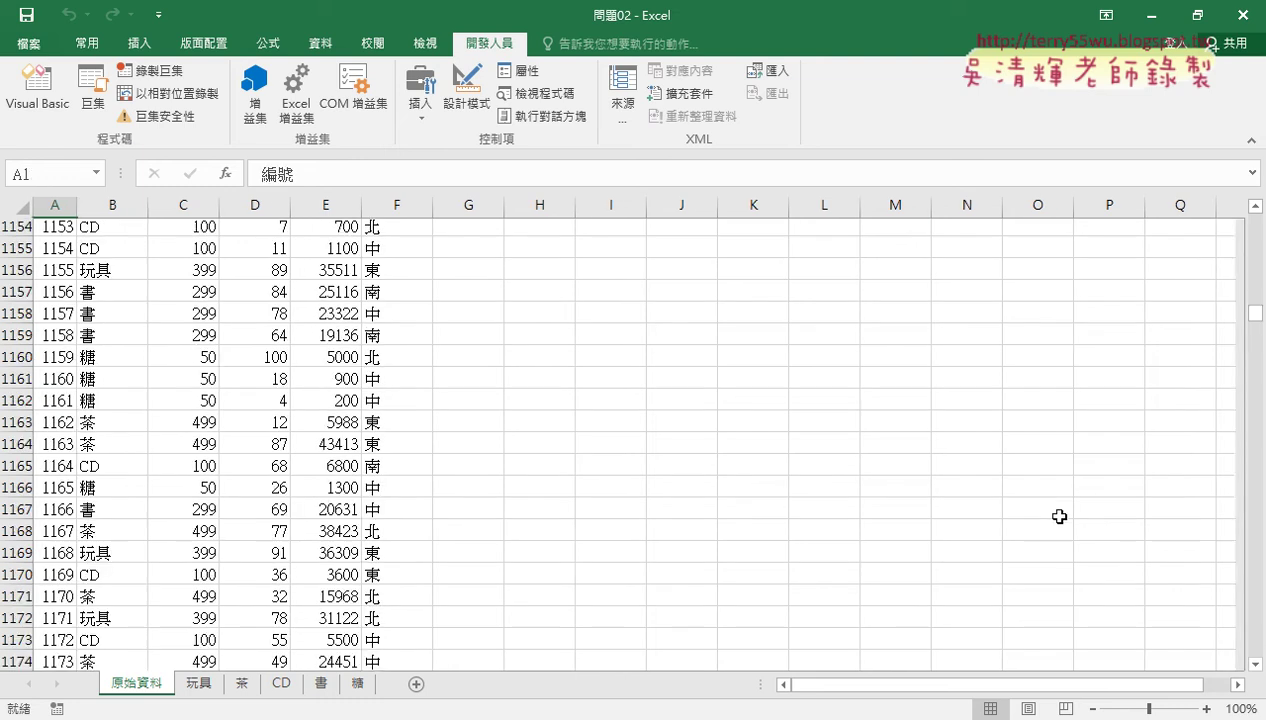
click(130, 208)
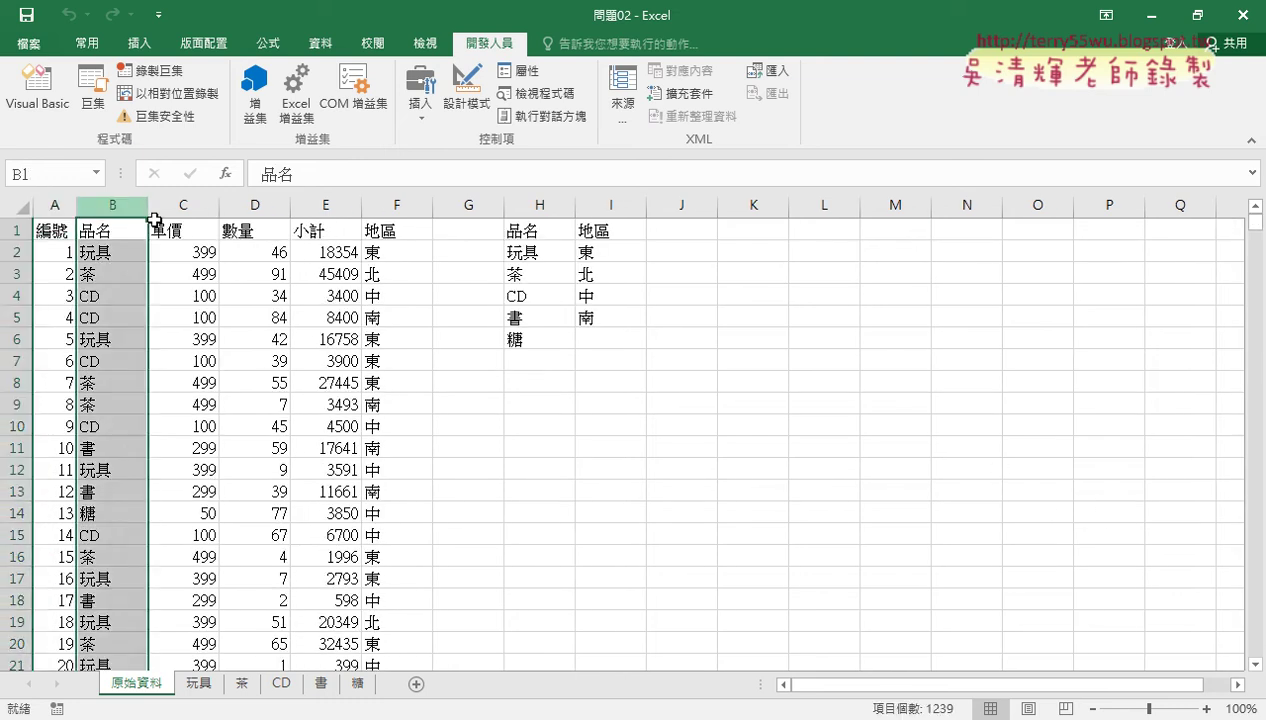
click(22, 100)
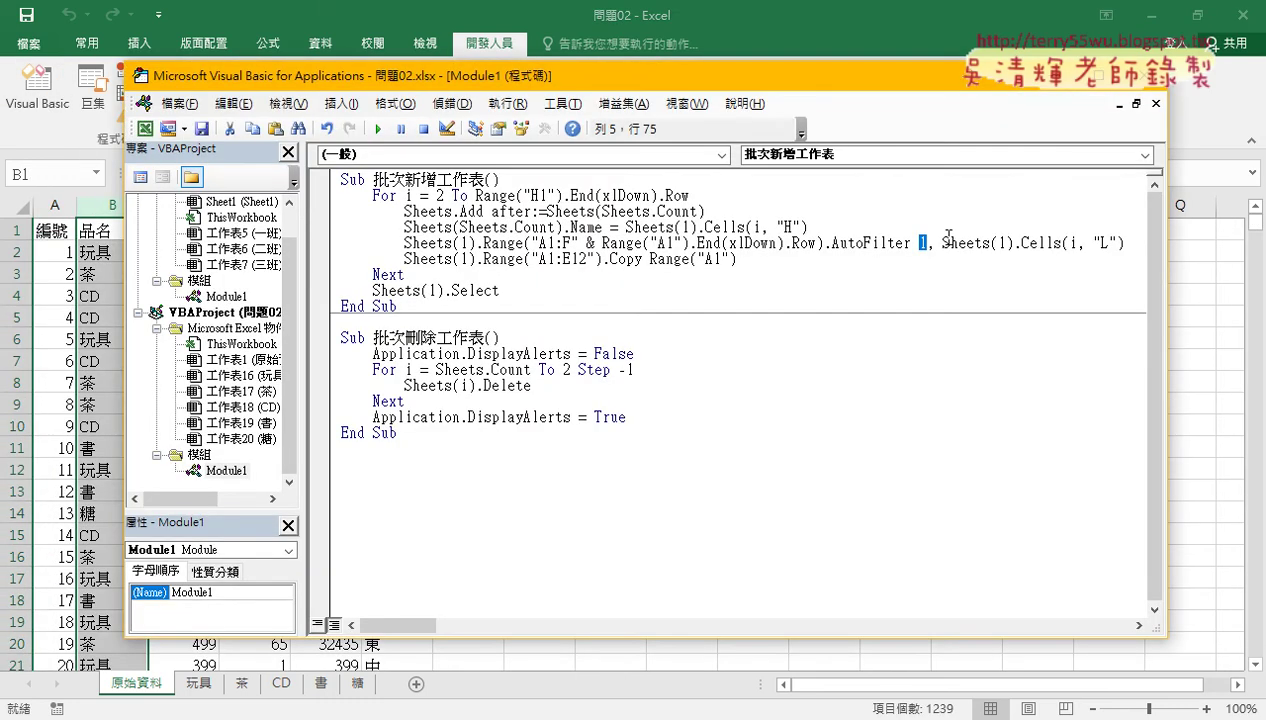
text(2)
drag(1104, 243, 1112, 244)
text(H)
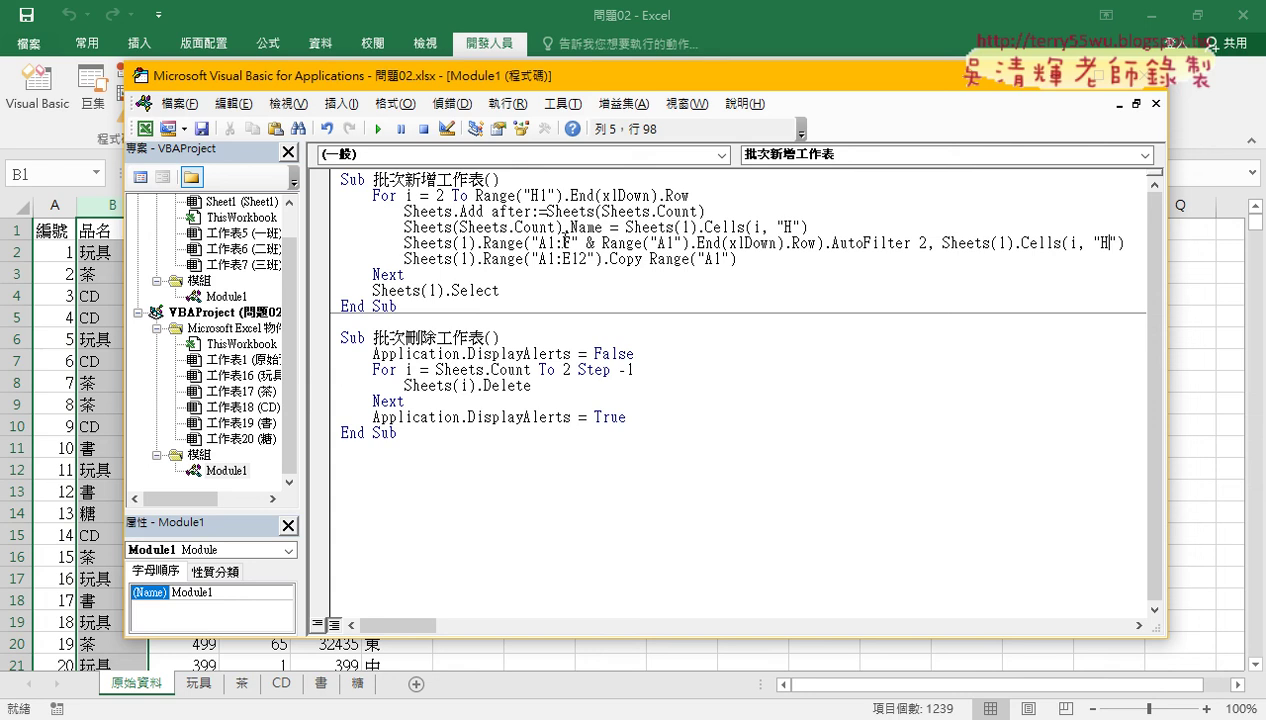
Replace Range("A1:E12") on the Copy line with the "A1:F" & last-row range expression
drag(563, 242, 817, 242)
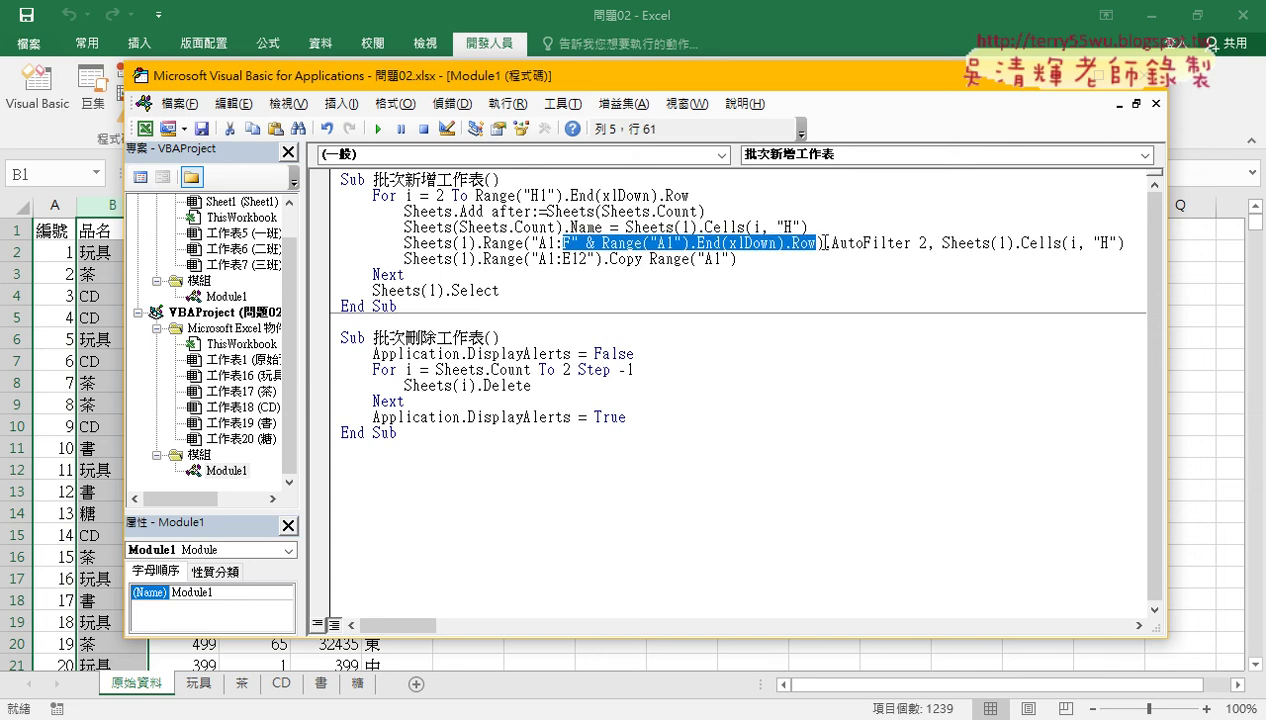
double_click(812, 242)
drag(822, 242, 403, 242)
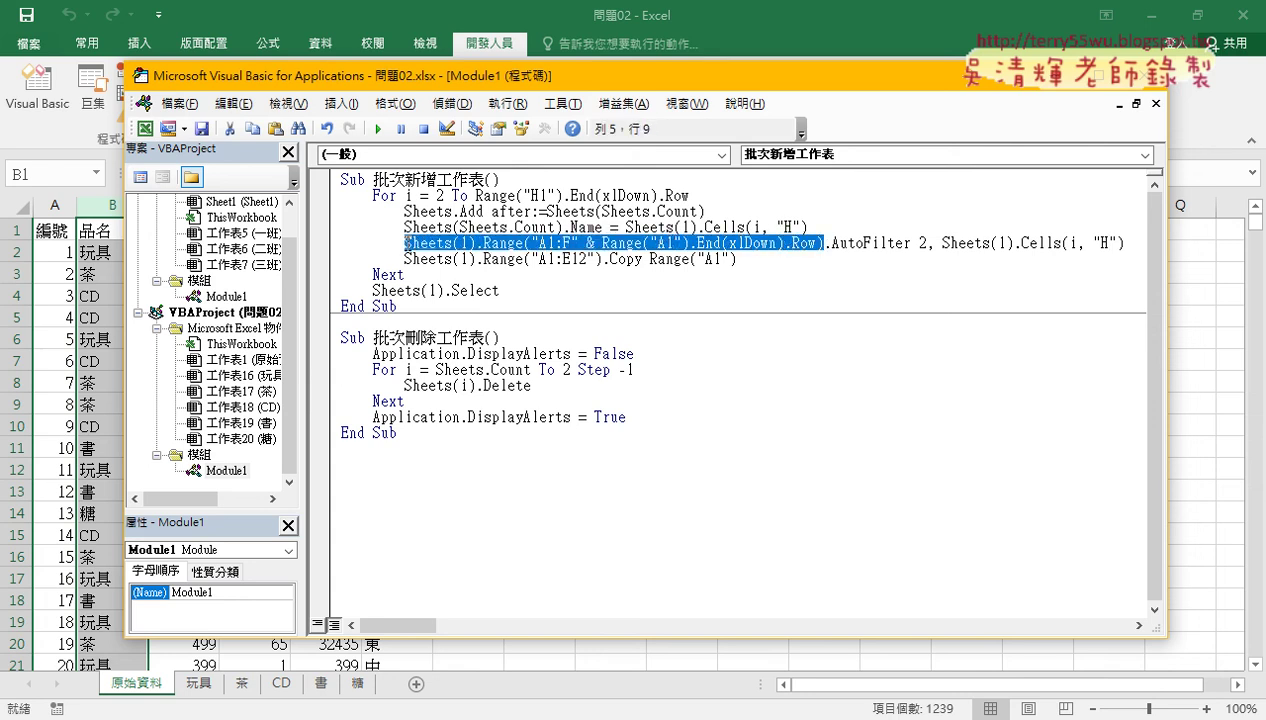
right_click(437, 258)
click(470, 279)
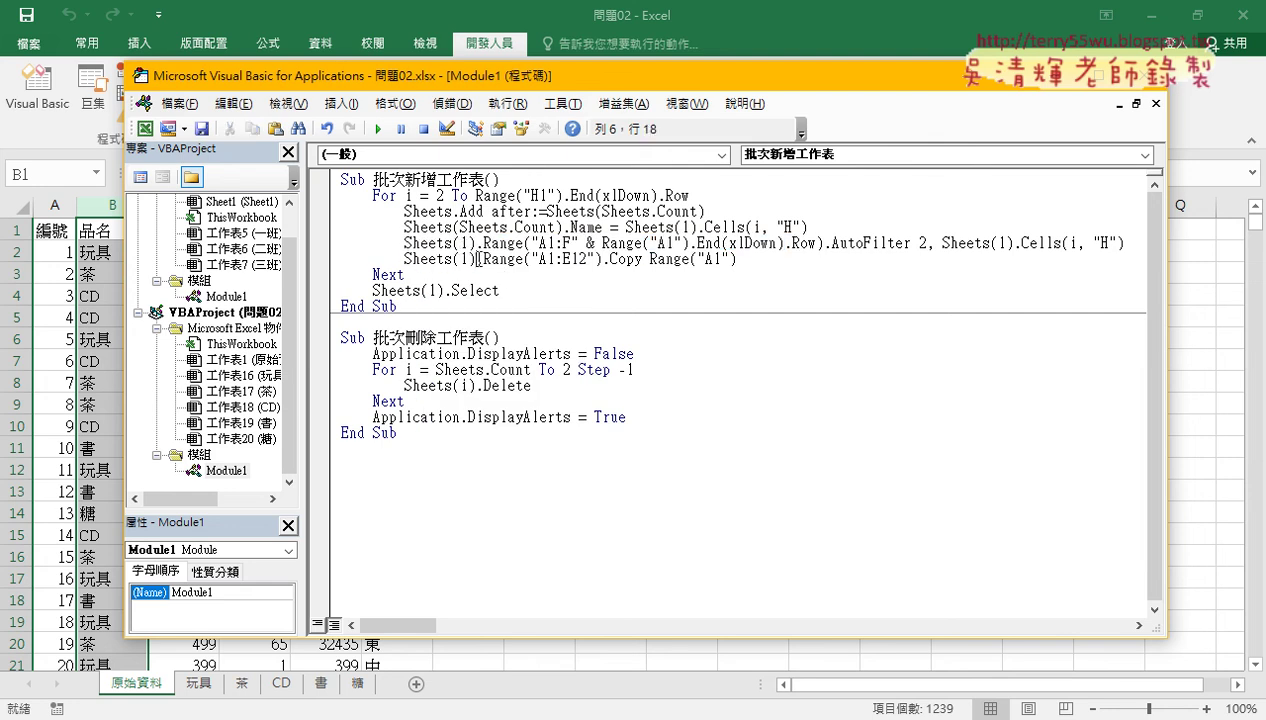
drag(474, 259, 404, 259)
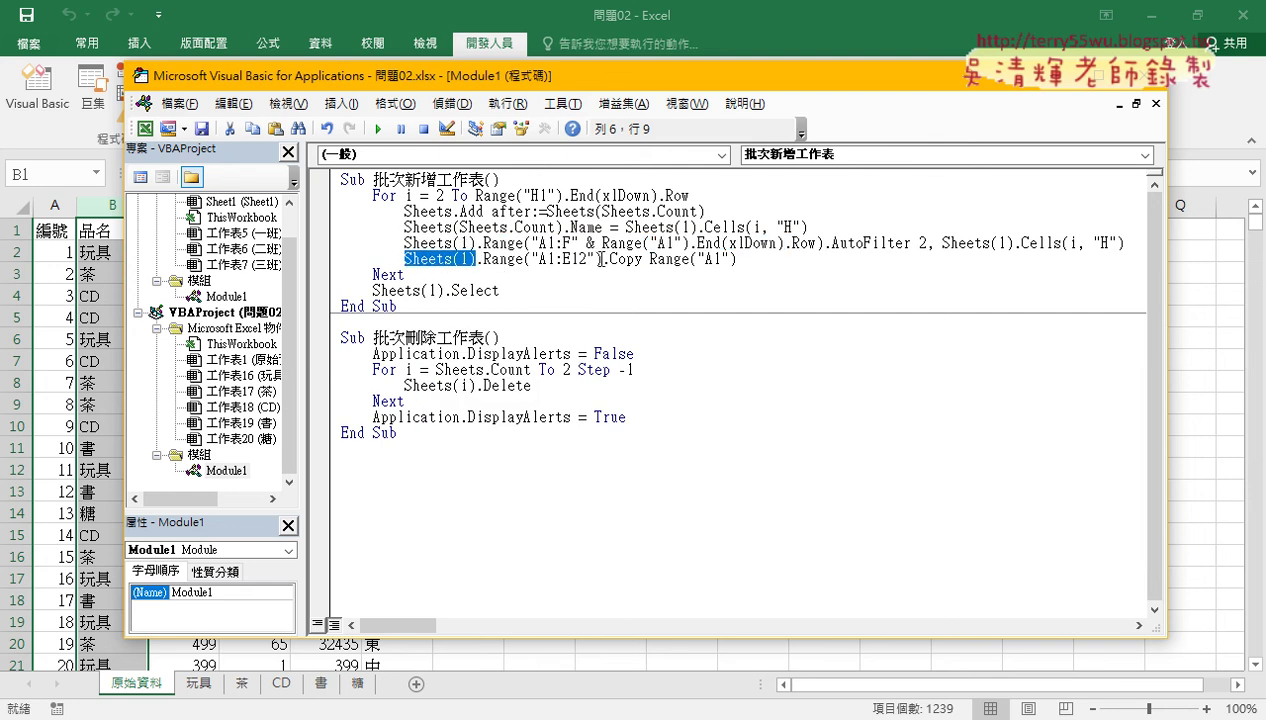
drag(599, 259, 404, 259)
right_click(438, 260)
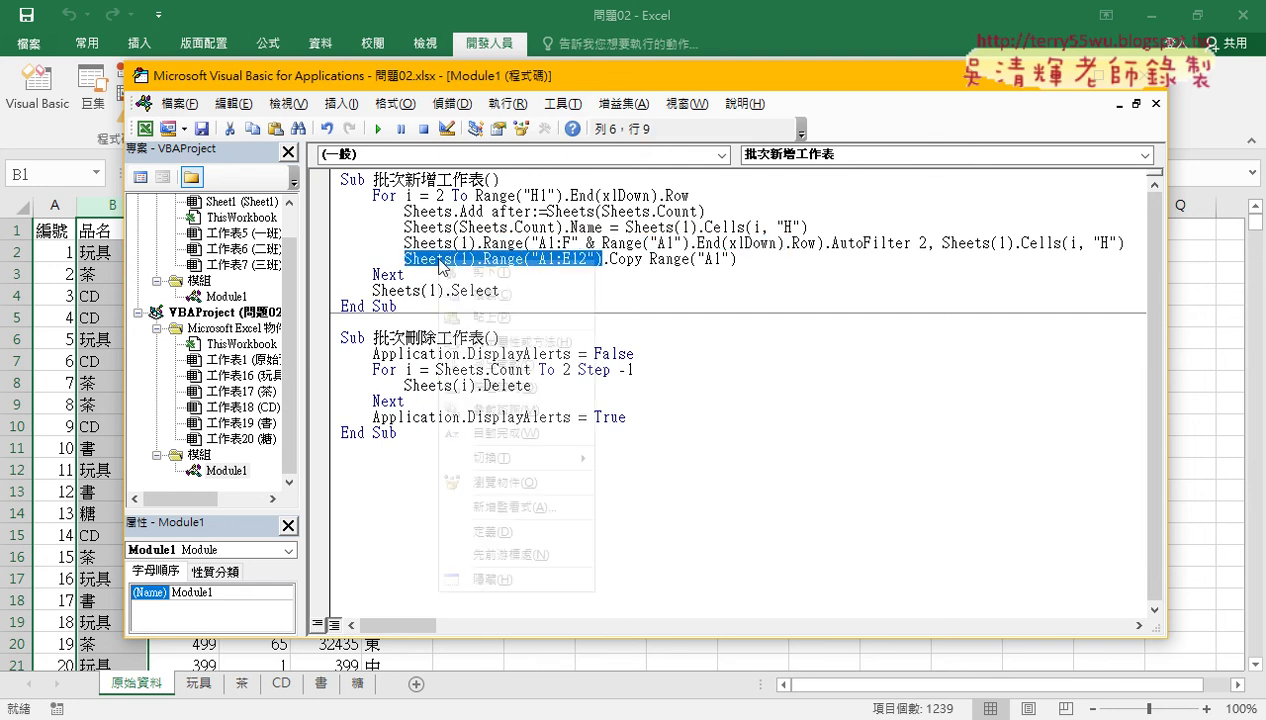
click(476, 316)
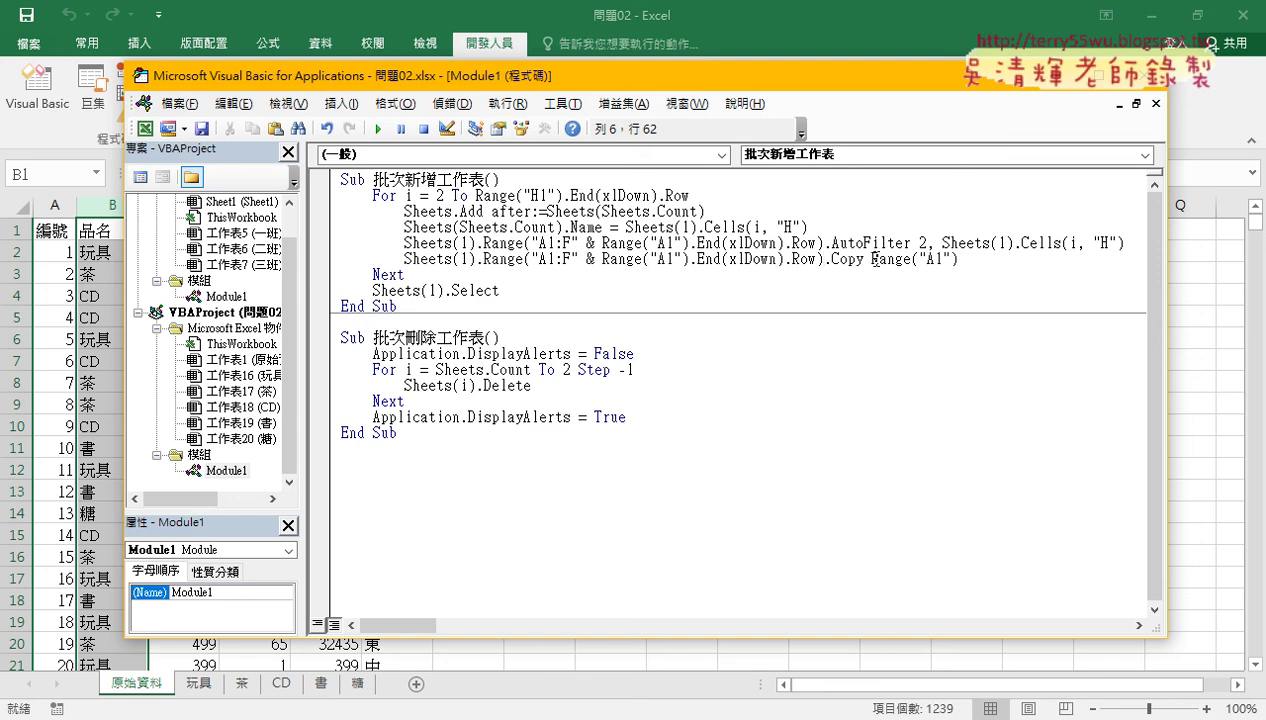
Check the empty 玩具 sheet, then reopen the VBA editor
click(200, 683)
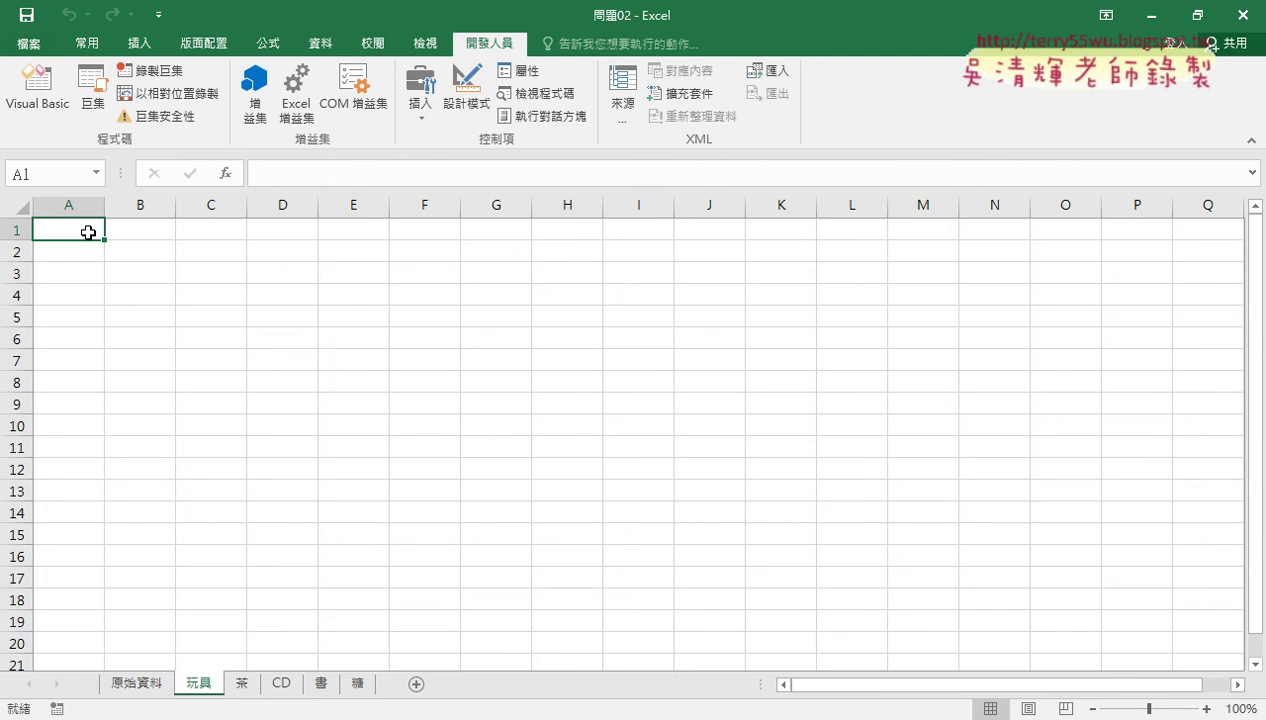
click(38, 92)
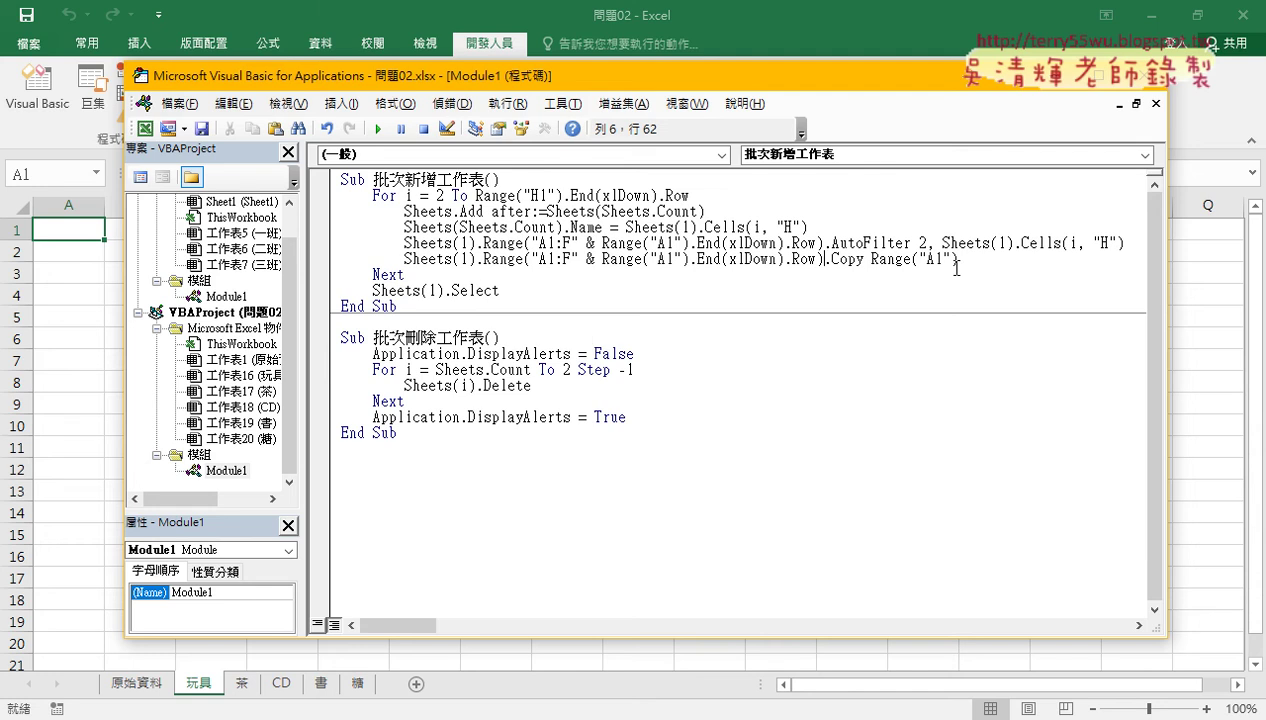
Run 批次刪除工作表 to delete every product sheet except 原始資料
drag(957, 262, 333, 246)
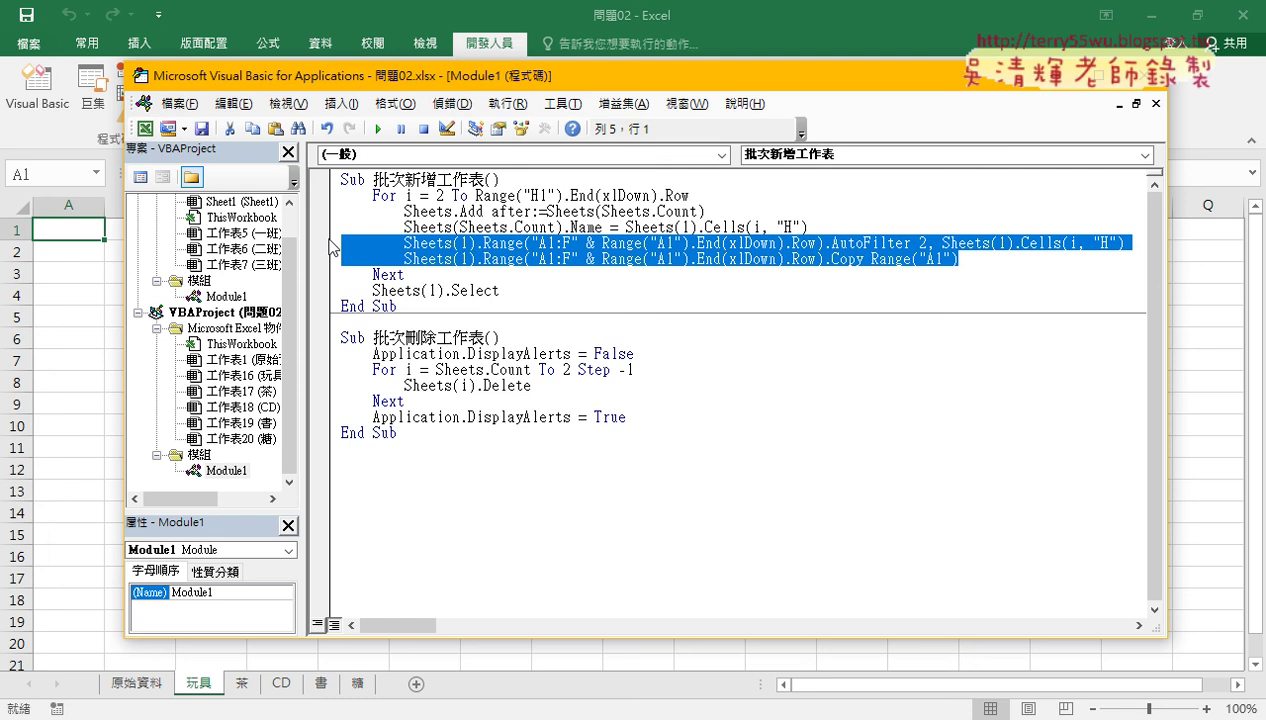
click(457, 371)
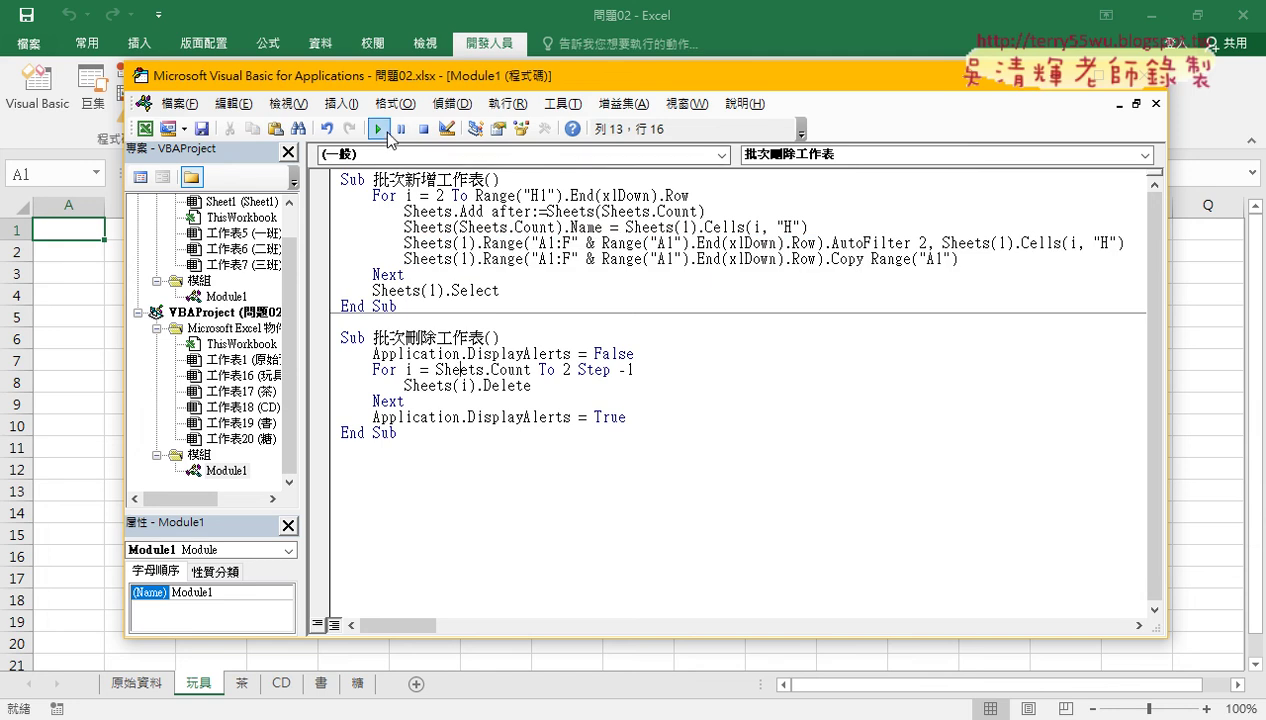
click(380, 129)
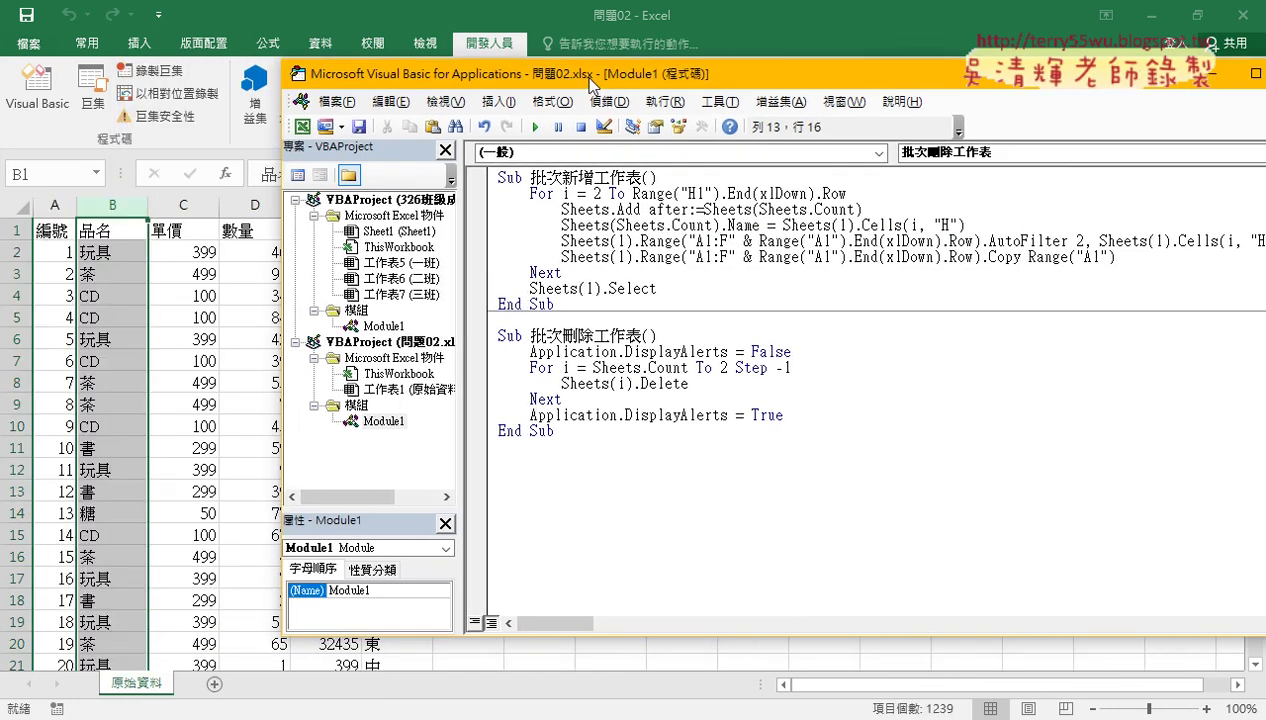
Start stepping through 批次新增工作表 with F8, pausing at its Sheets.Add line
mouse_move(432, 80)
mouse_down()
mouse_move(667, 82)
mouse_move(560, 79)
mouse_up()
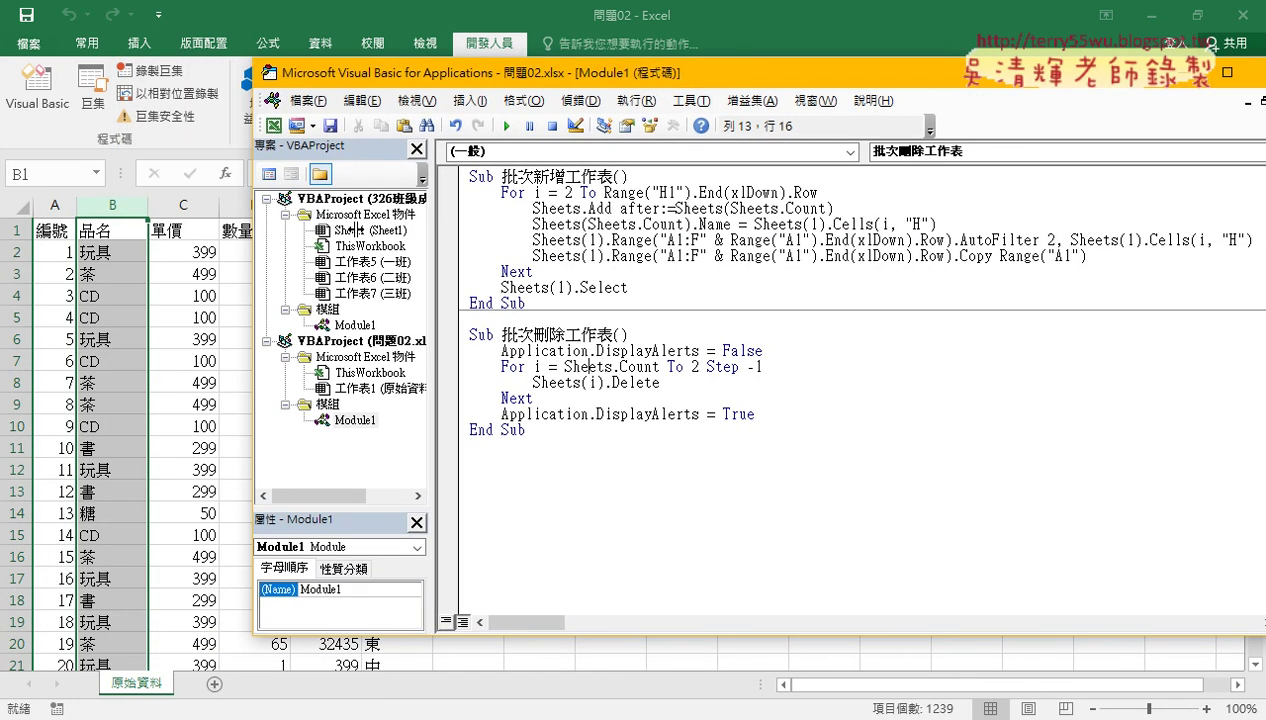
drag(357, 229, 350, 229)
click(548, 210)
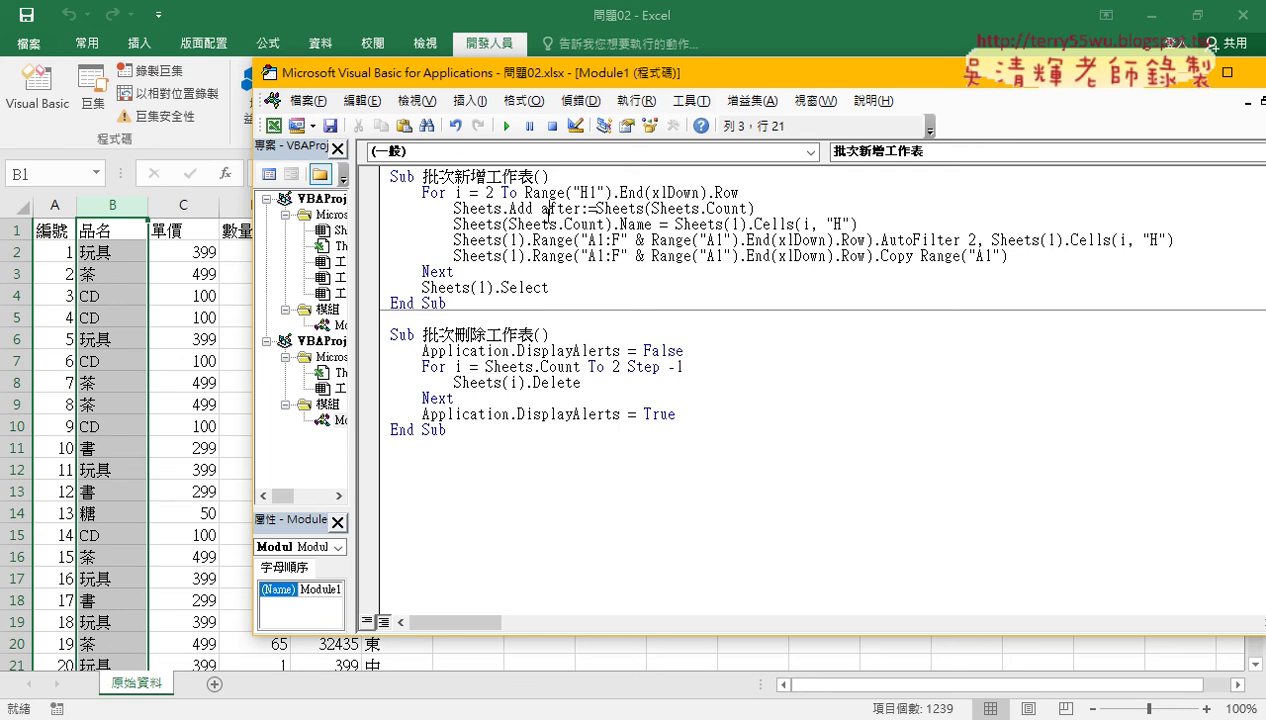
key(F8)
key(F8)
key(F8)
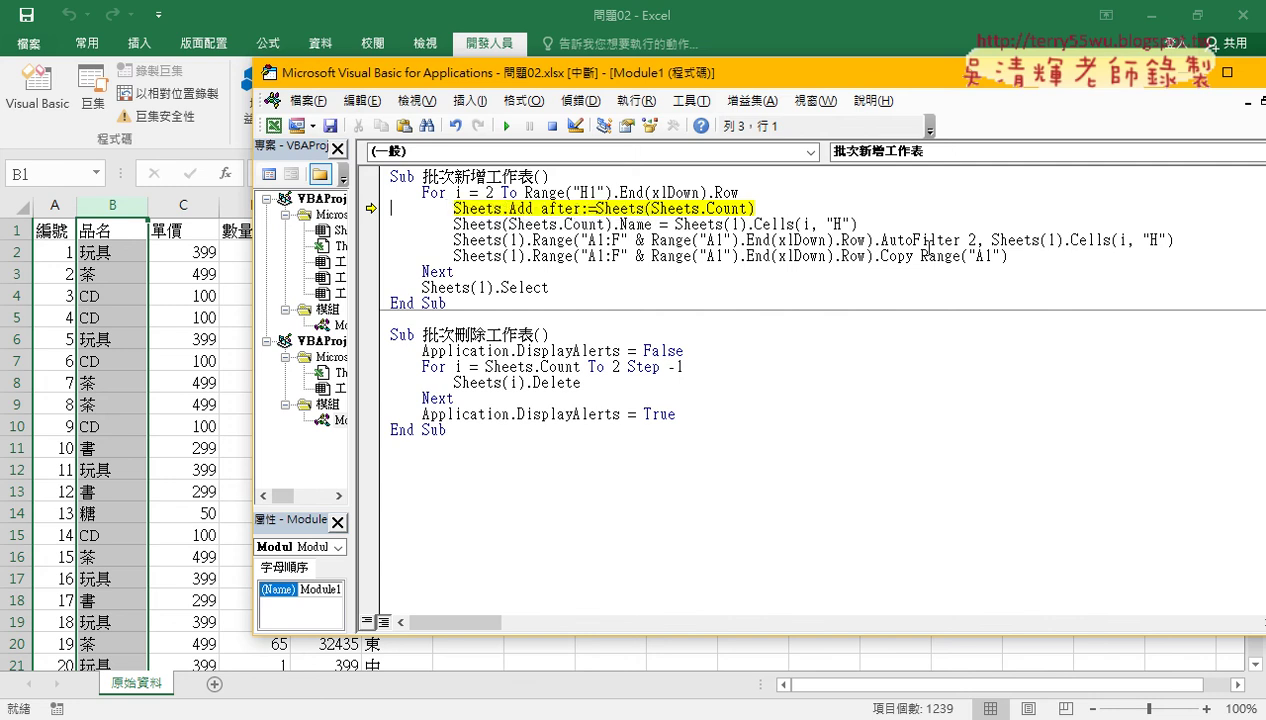
Step through adding and renaming the 玩具 sheet and applying the AutoFilter
key(F8)
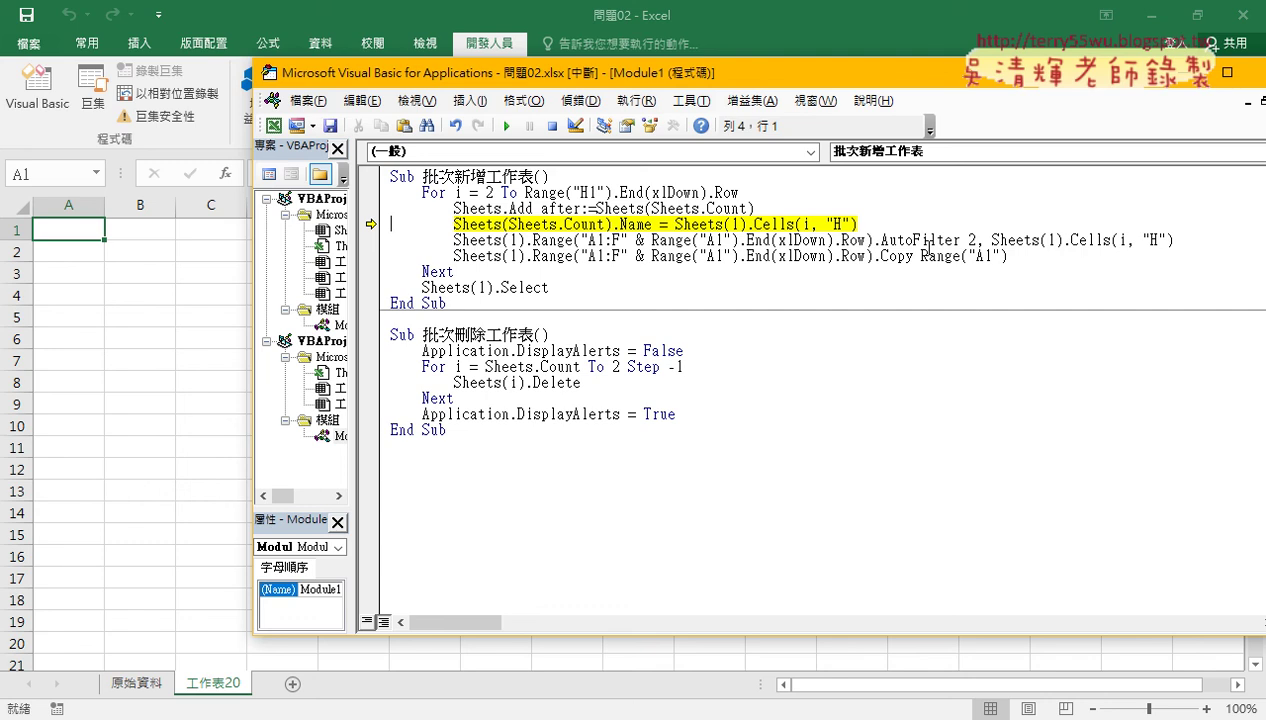
key(F8)
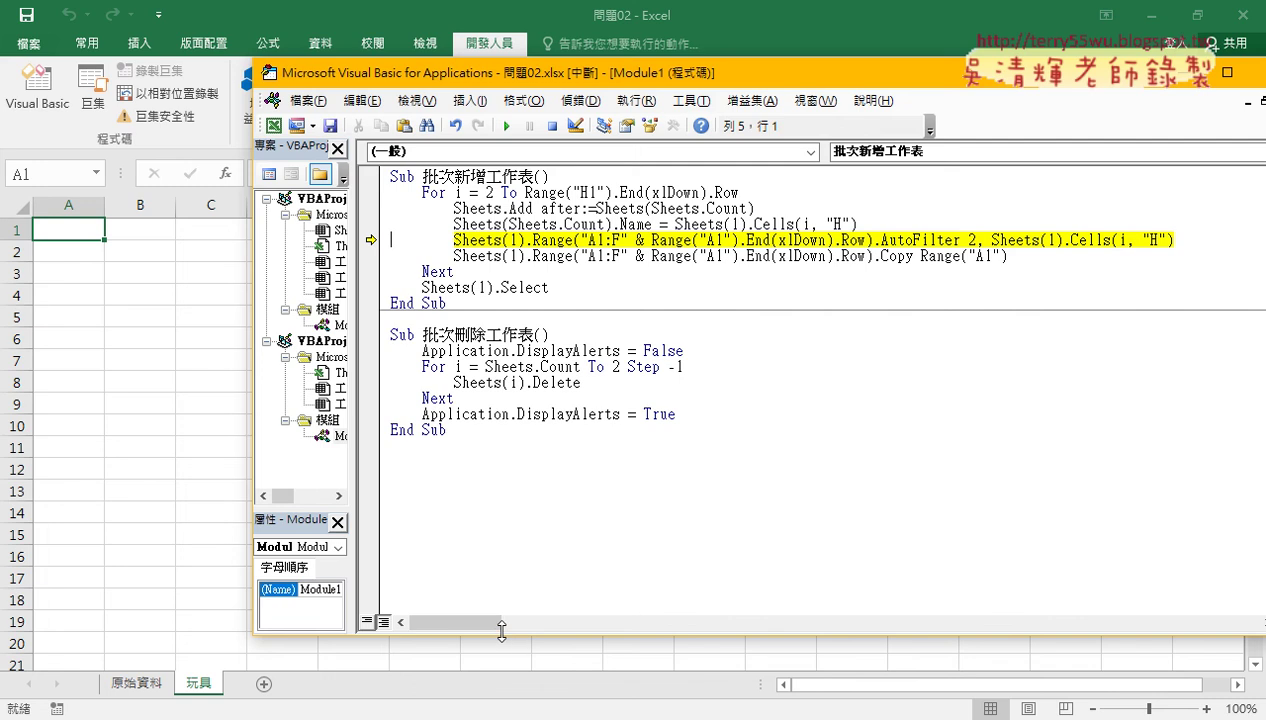
drag(501, 636, 502, 540)
drag(512, 76, 551, 152)
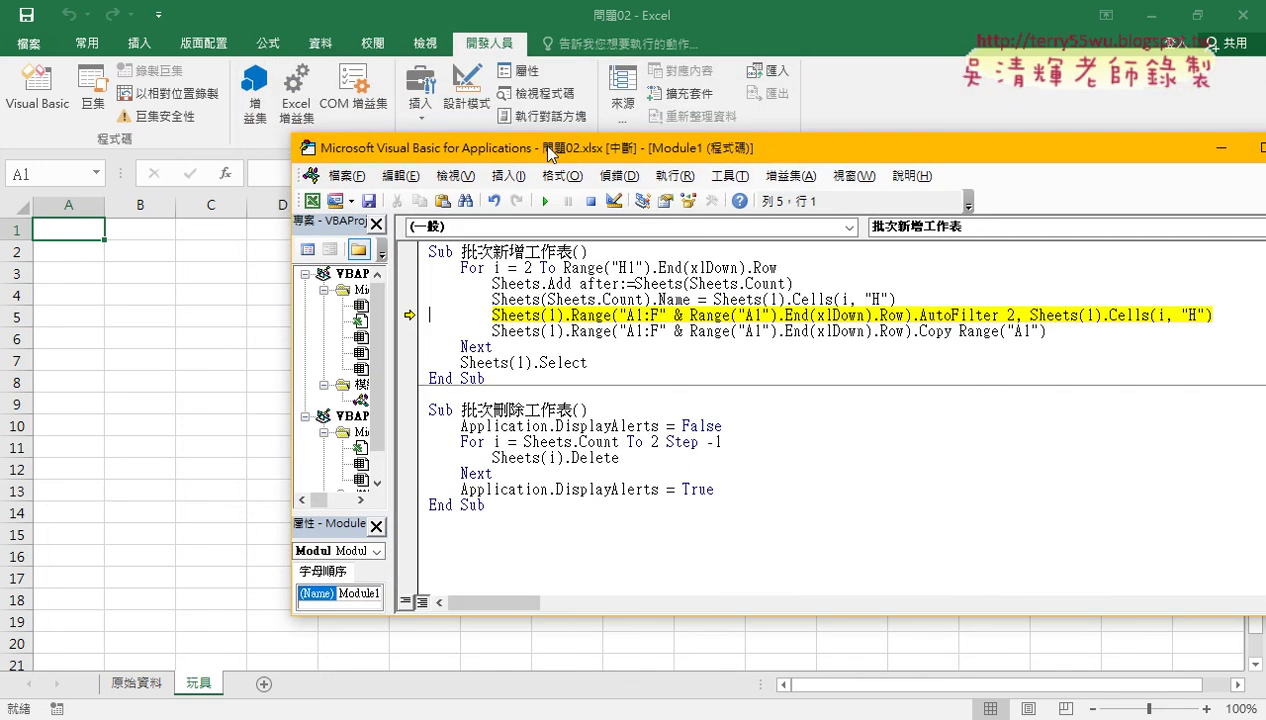
click(628, 315)
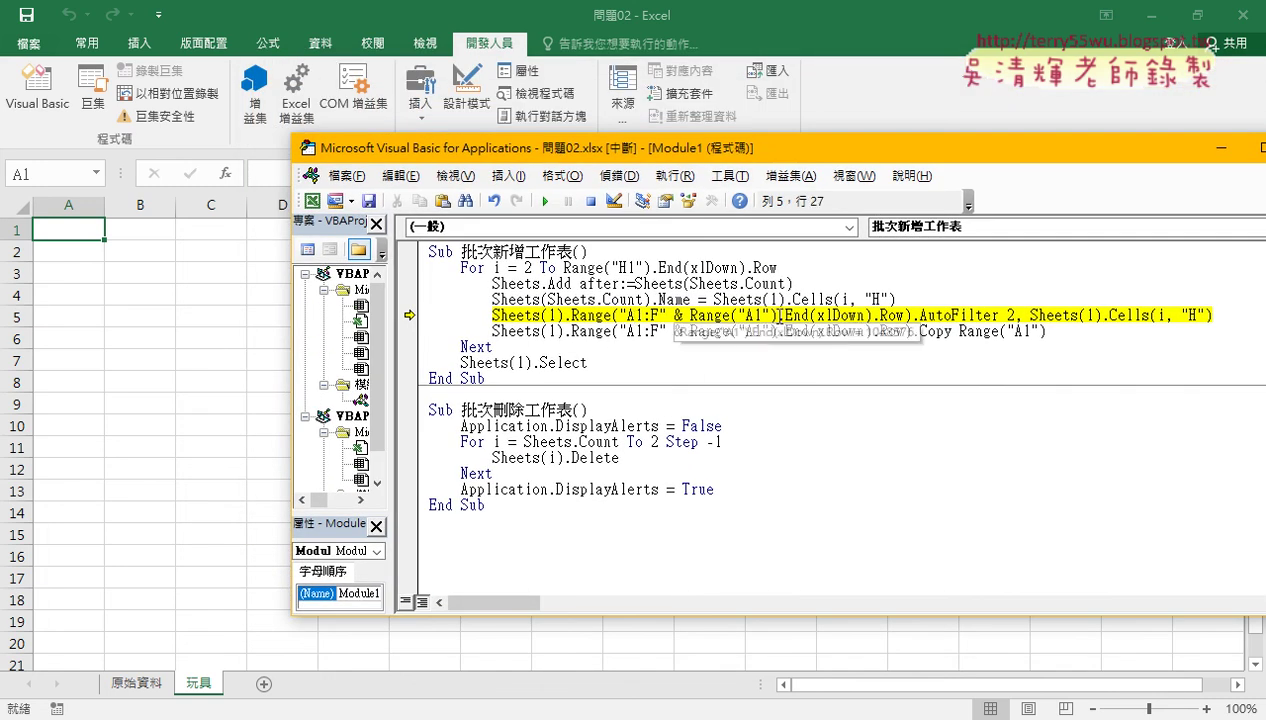
key(F8)
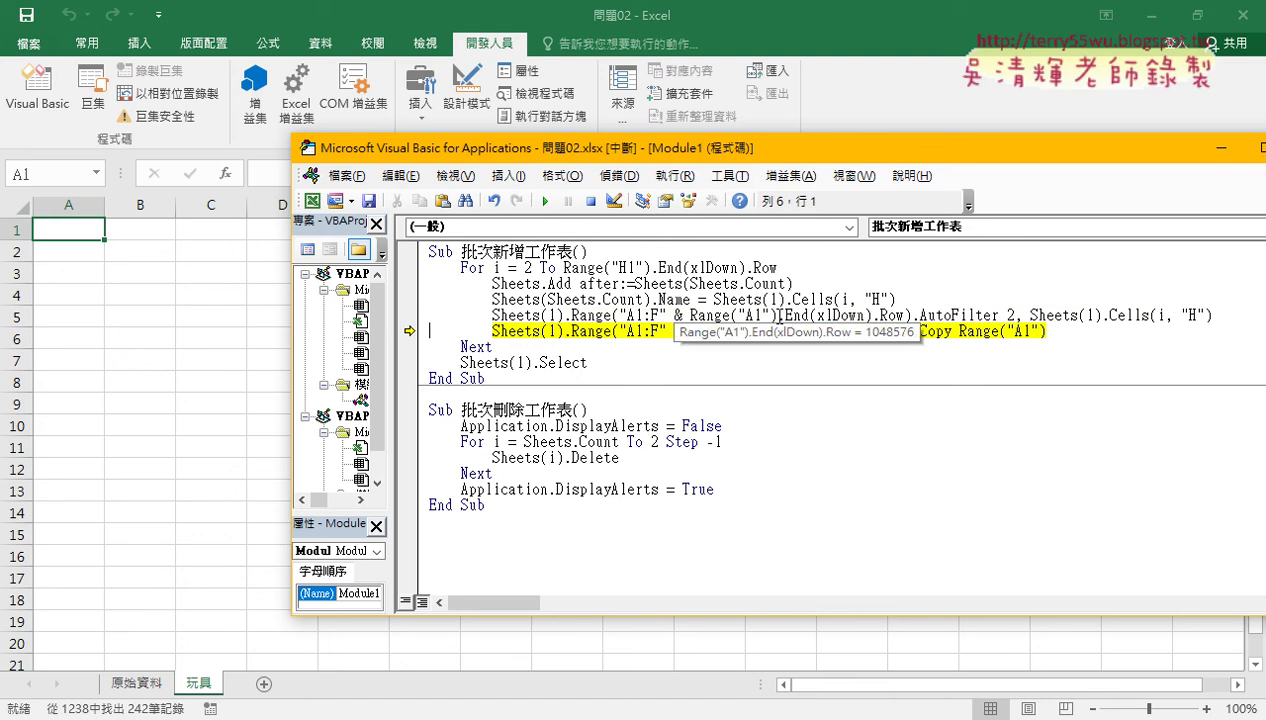
Compare the filtered 原始資料 rows with the empty 玩具 sheet, then step the copy line
click(134, 683)
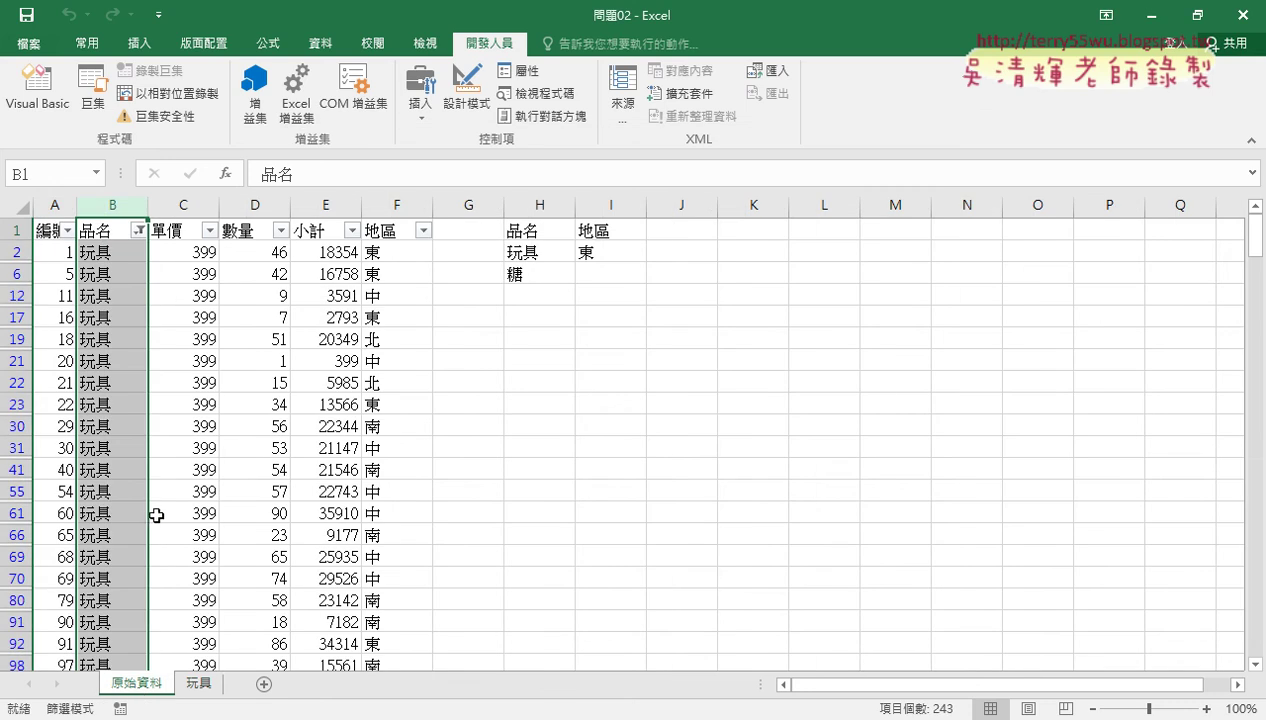
click(200, 684)
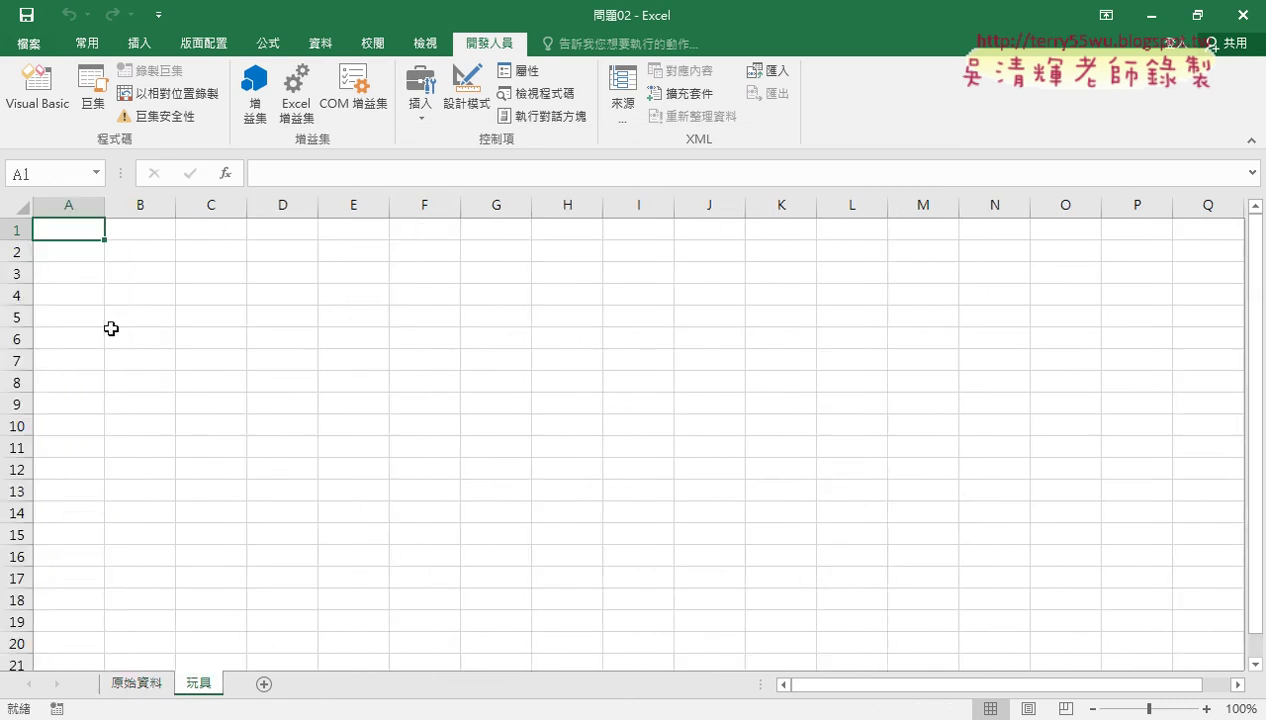
click(38, 90)
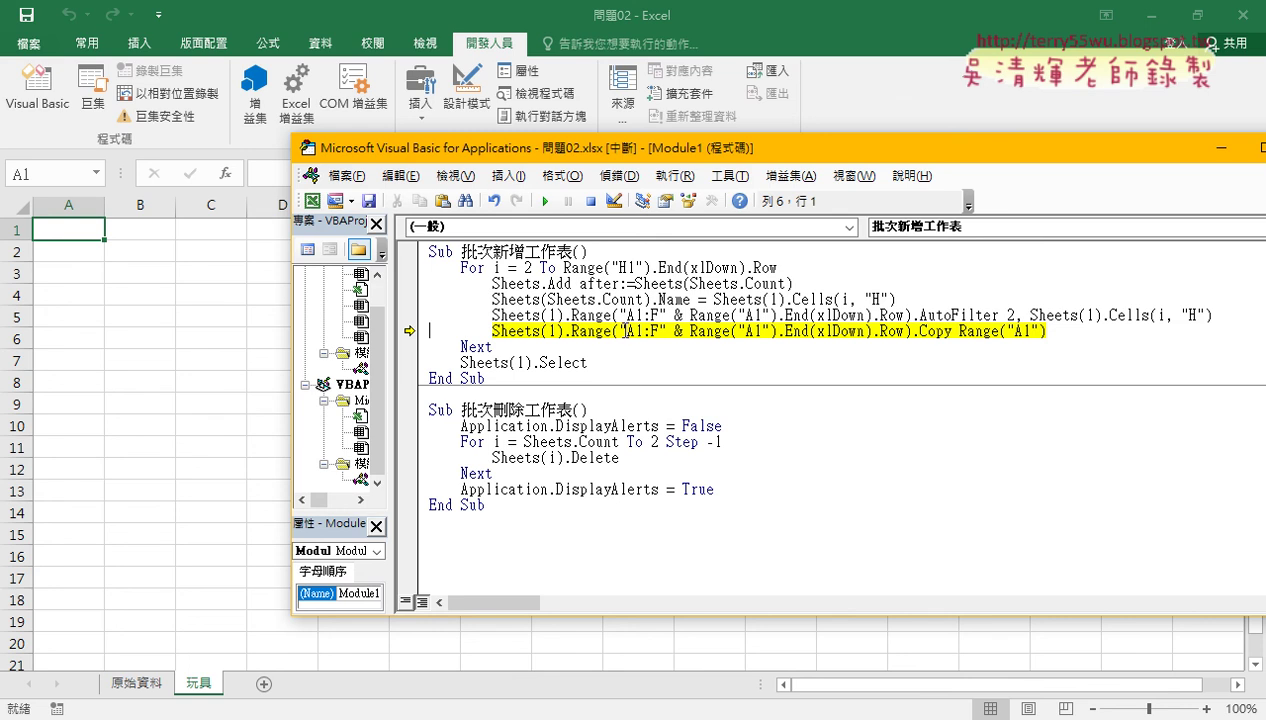
key(F8)
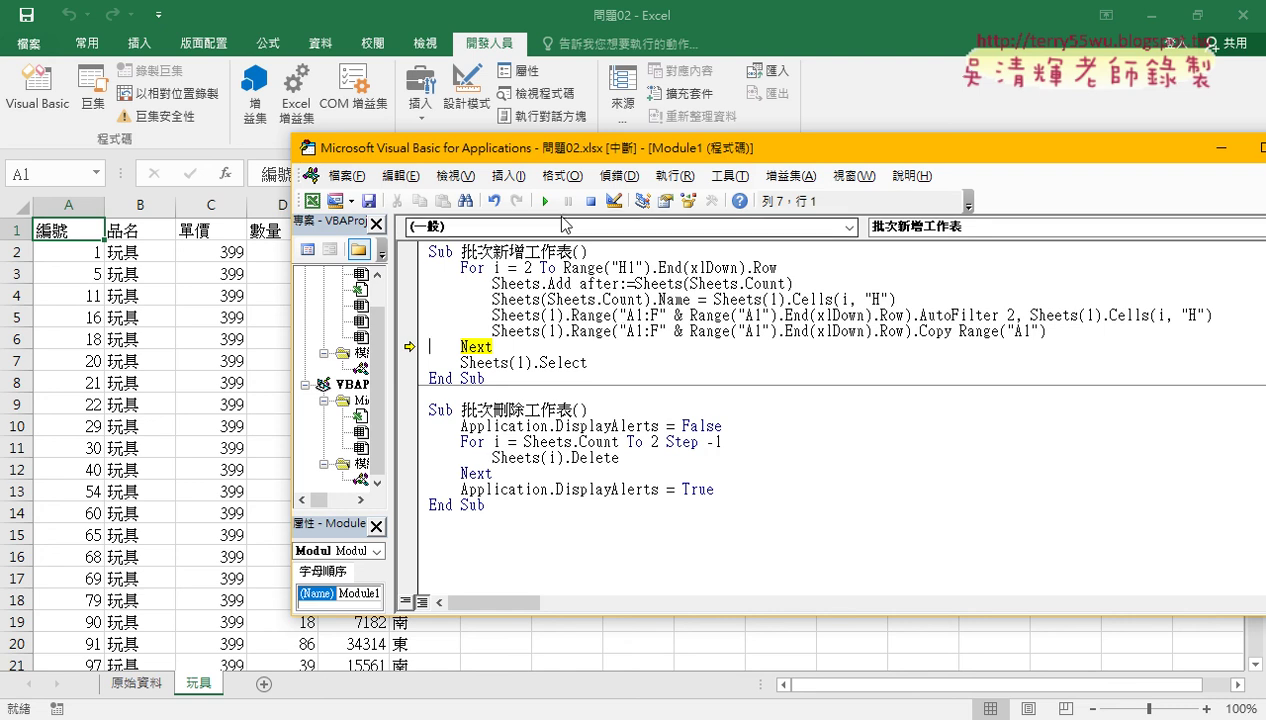
drag(566, 154, 670, 152)
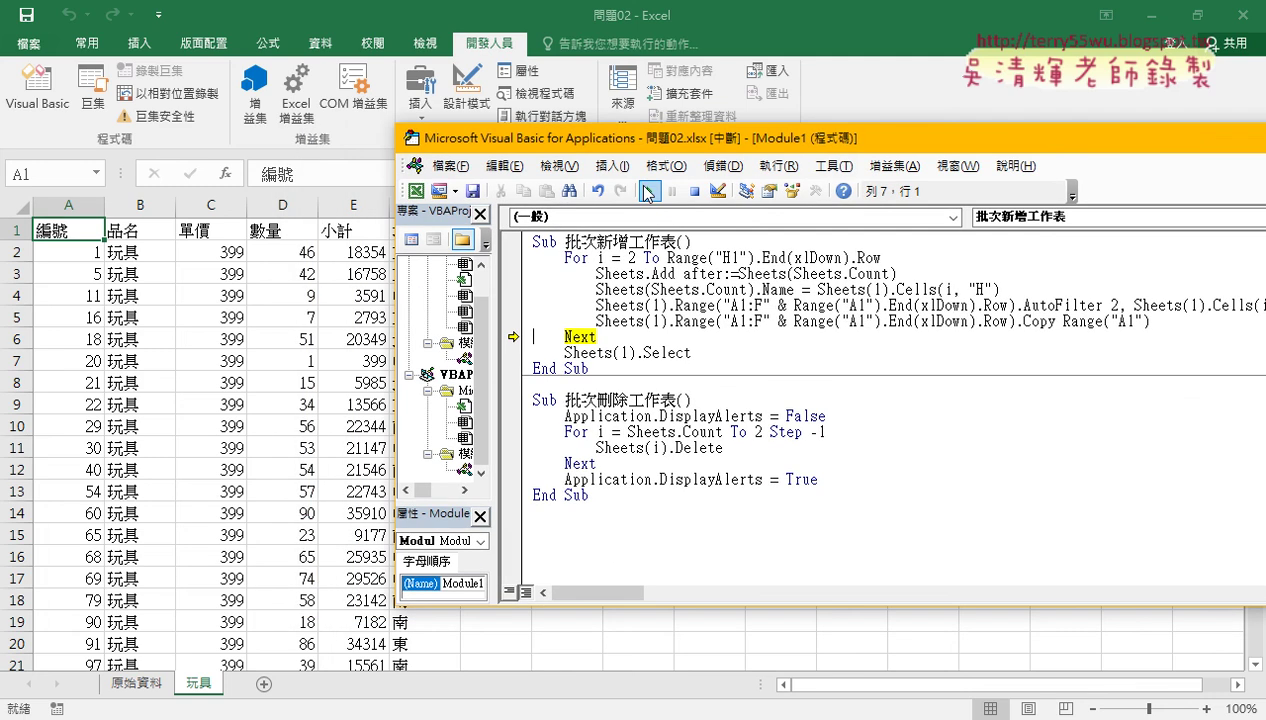
Finish running the sheet-creation macro and clear the filter on 原始資料
click(647, 189)
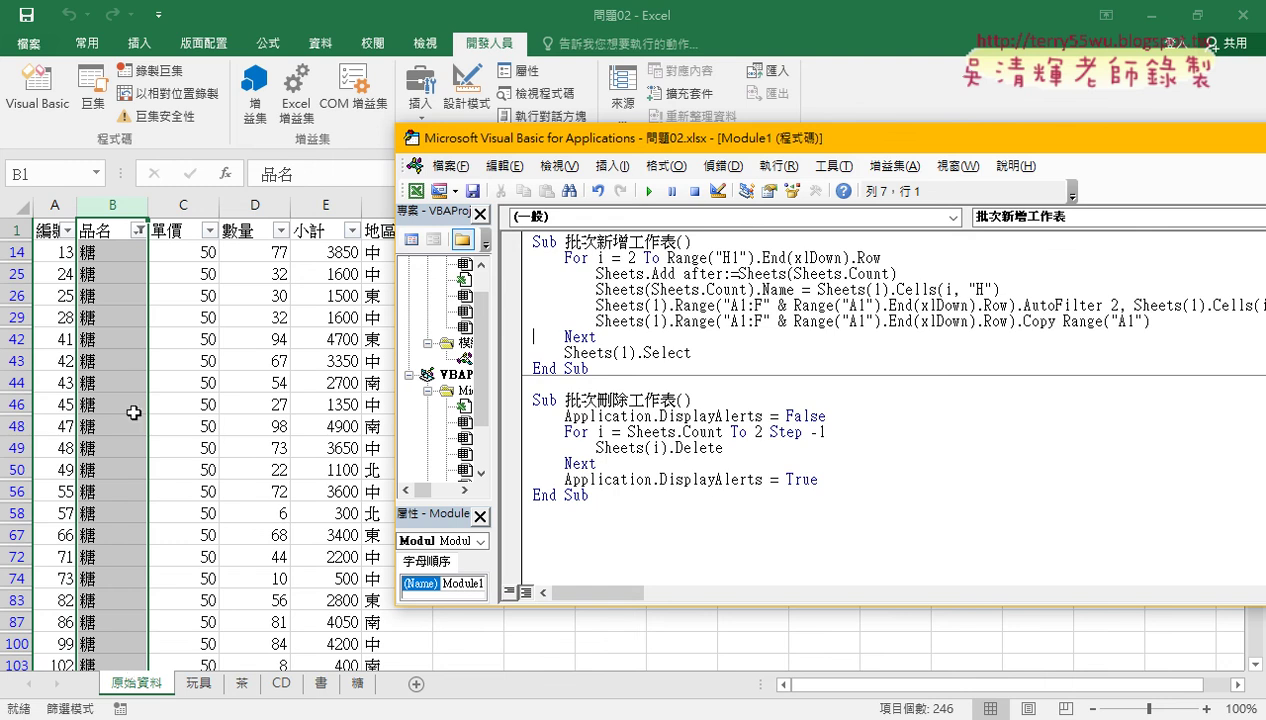
click(107, 230)
click(320, 44)
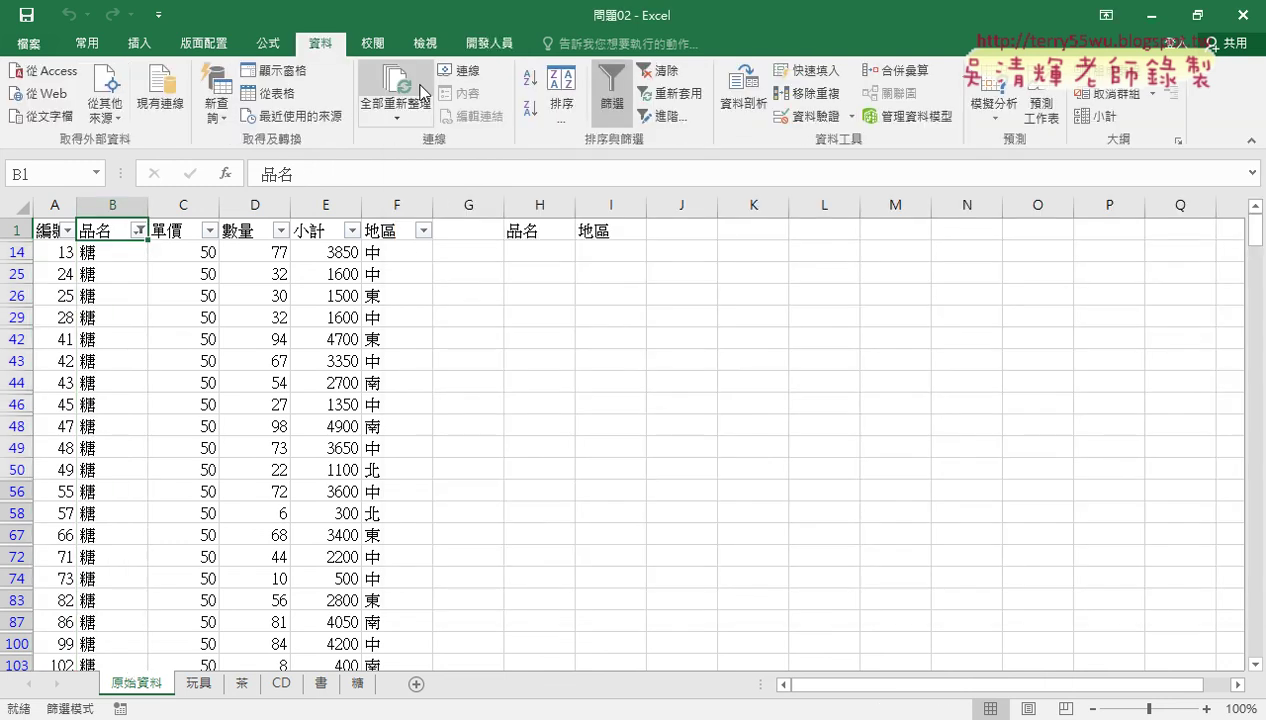
click(599, 104)
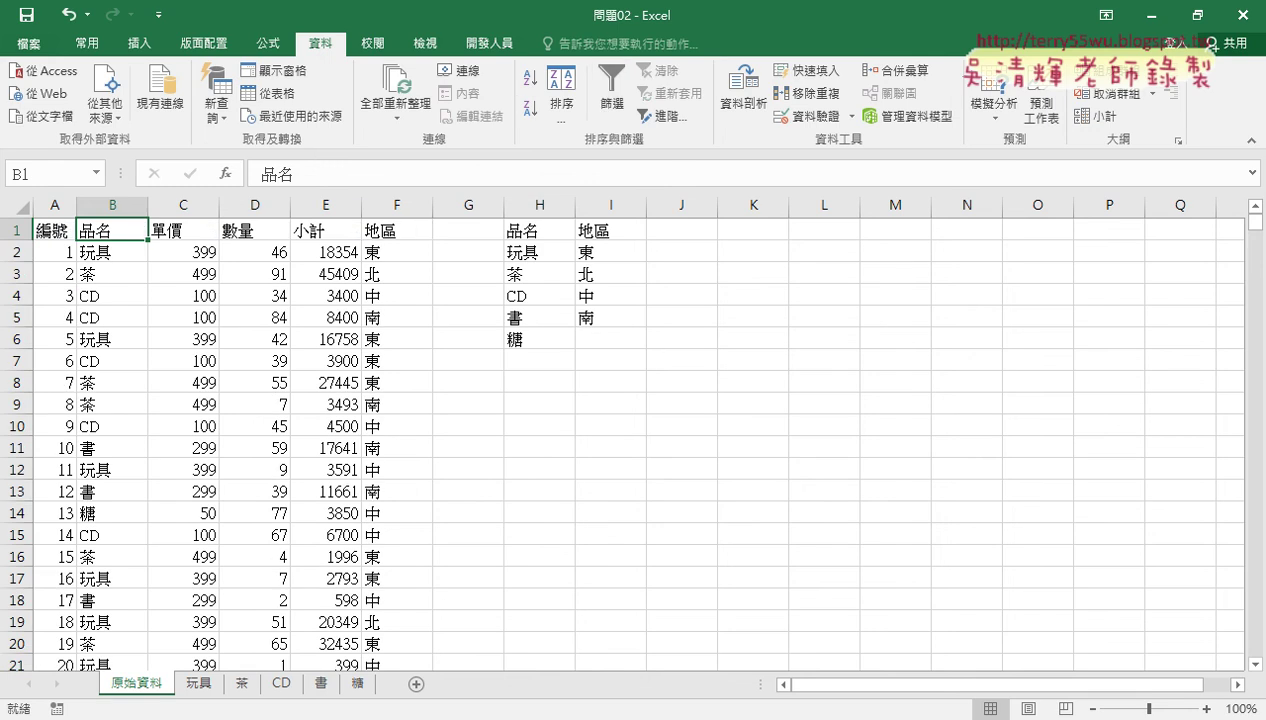
Review the 玩具, 茶, CD, 書 and 糖 sheets for their own product rows
click(437, 632)
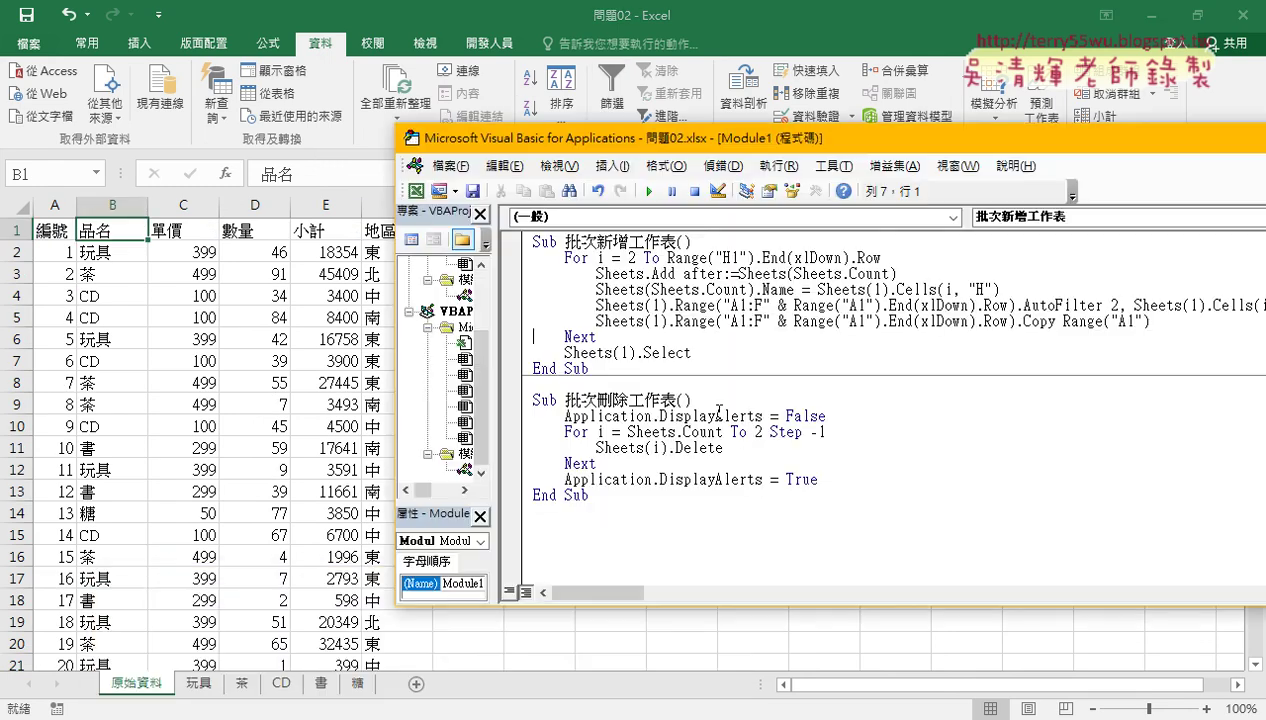
click(203, 686)
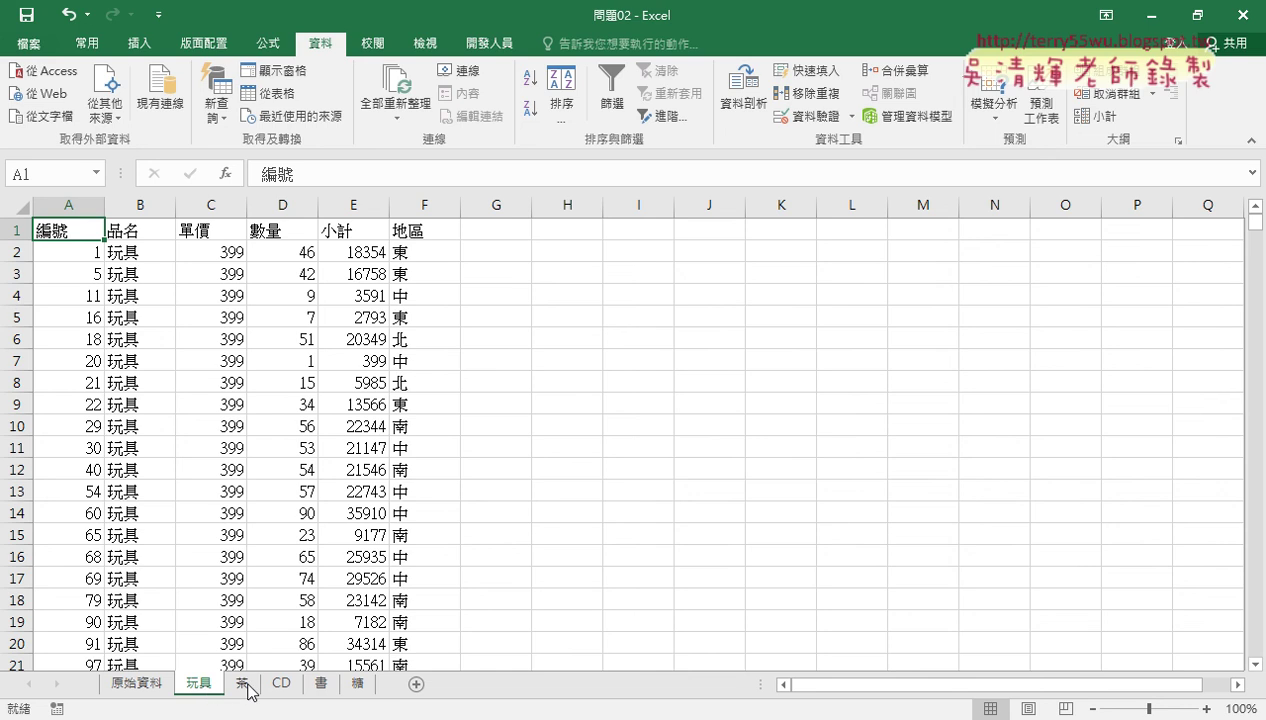
click(243, 684)
click(282, 684)
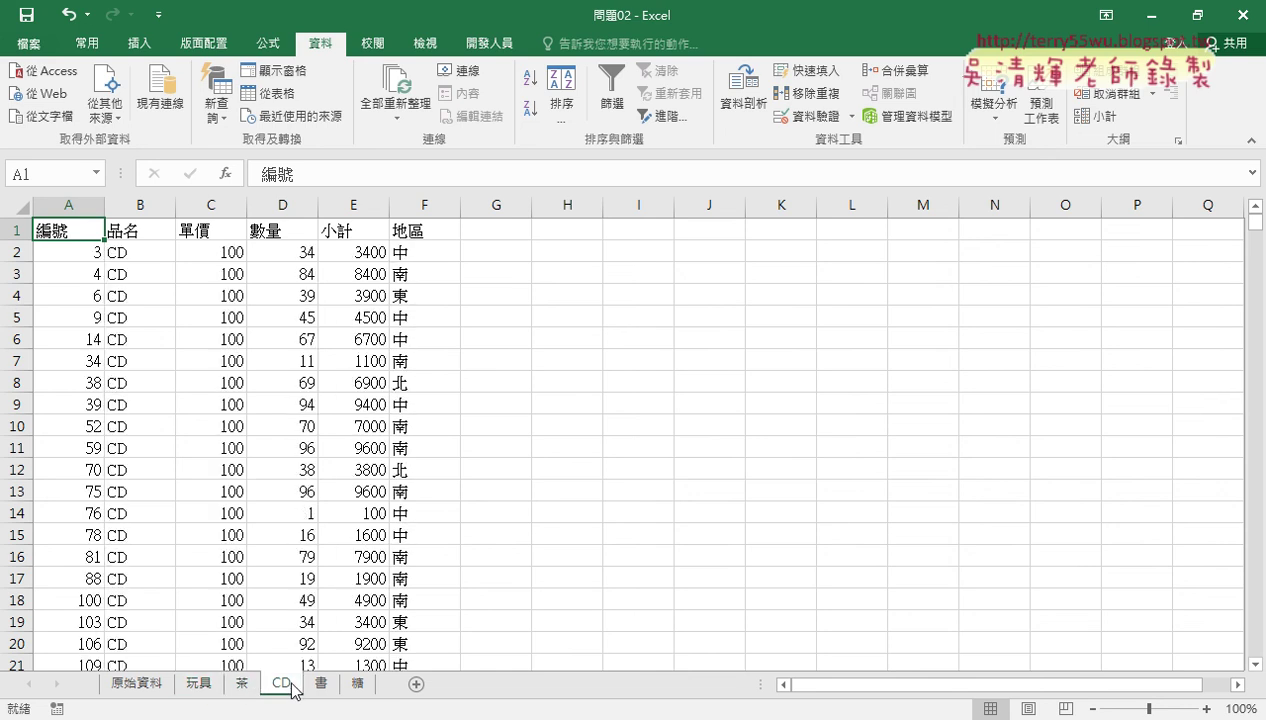
click(321, 684)
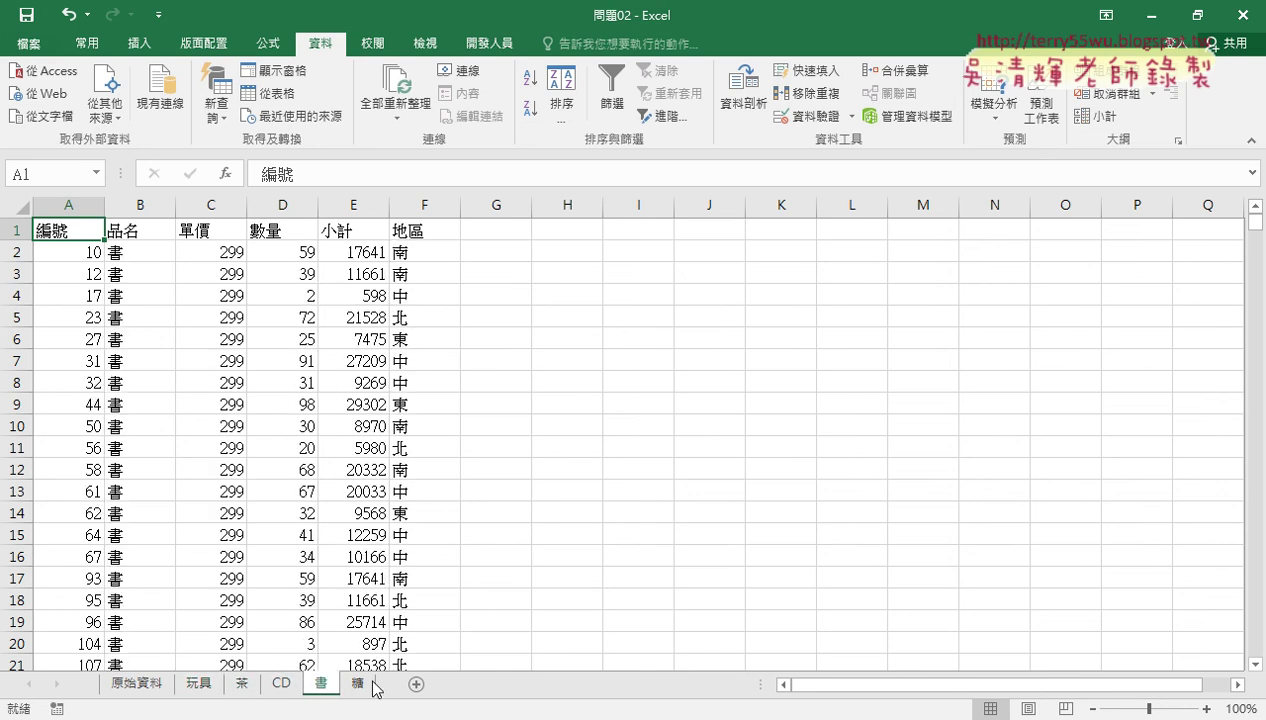
click(359, 686)
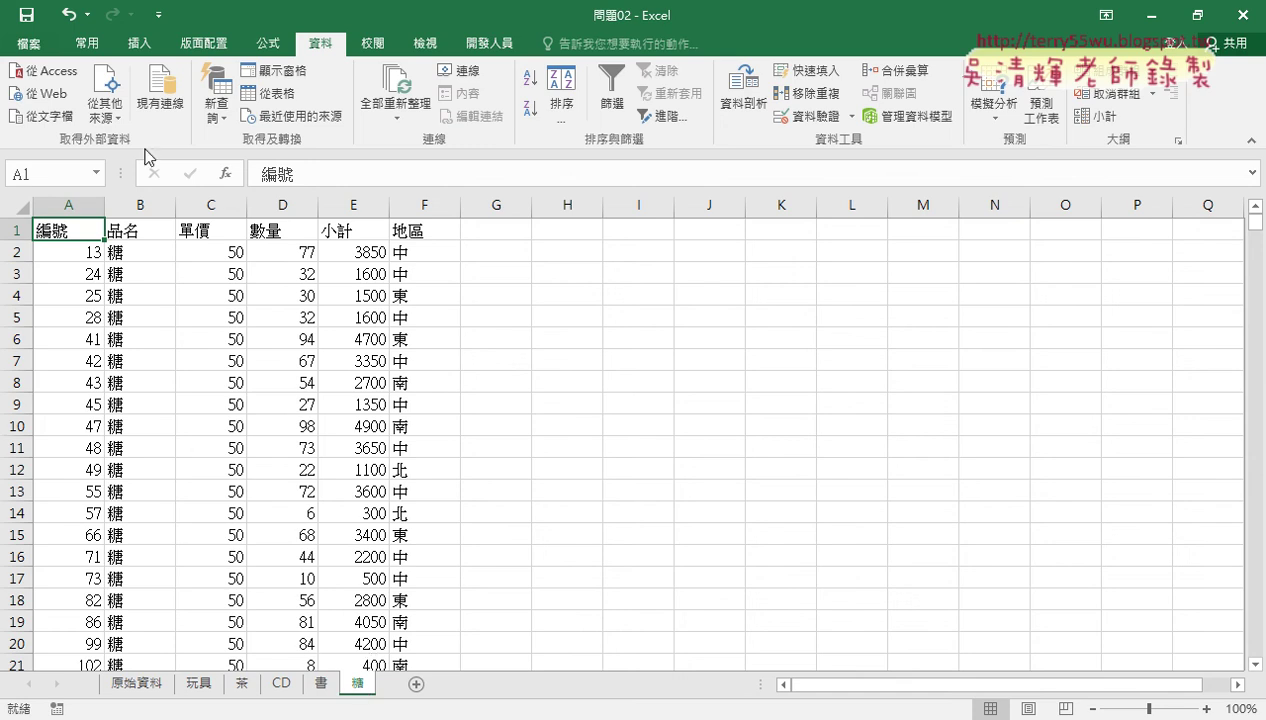
click(489, 43)
Run 批次刪除工作表, then 批次新增工作表, then 批次刪除工作表 again
click(37, 88)
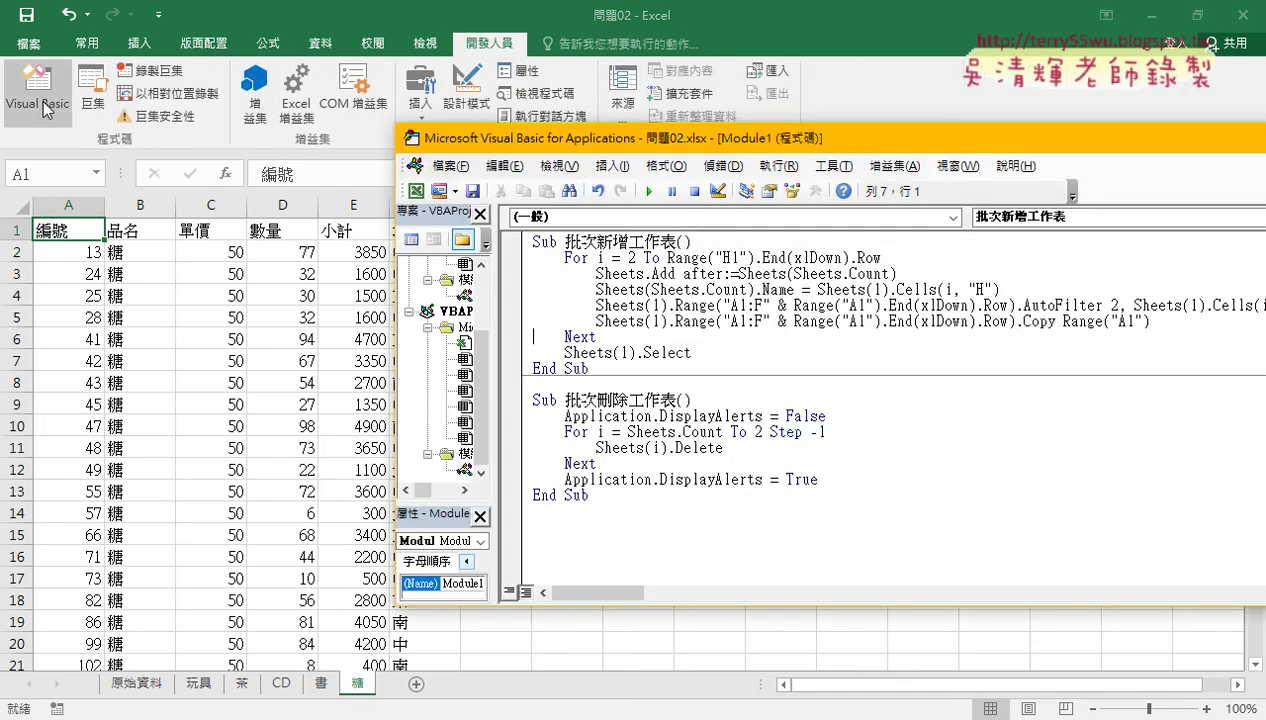
click(676, 432)
click(650, 191)
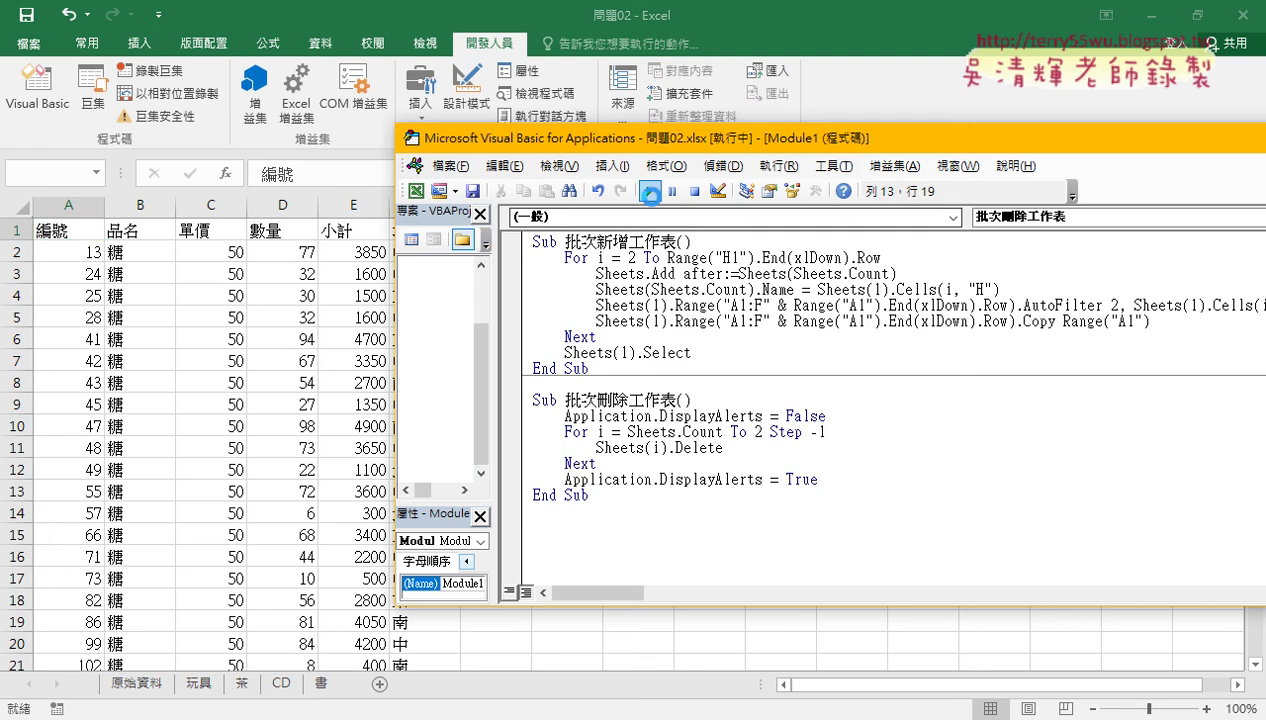
click(652, 303)
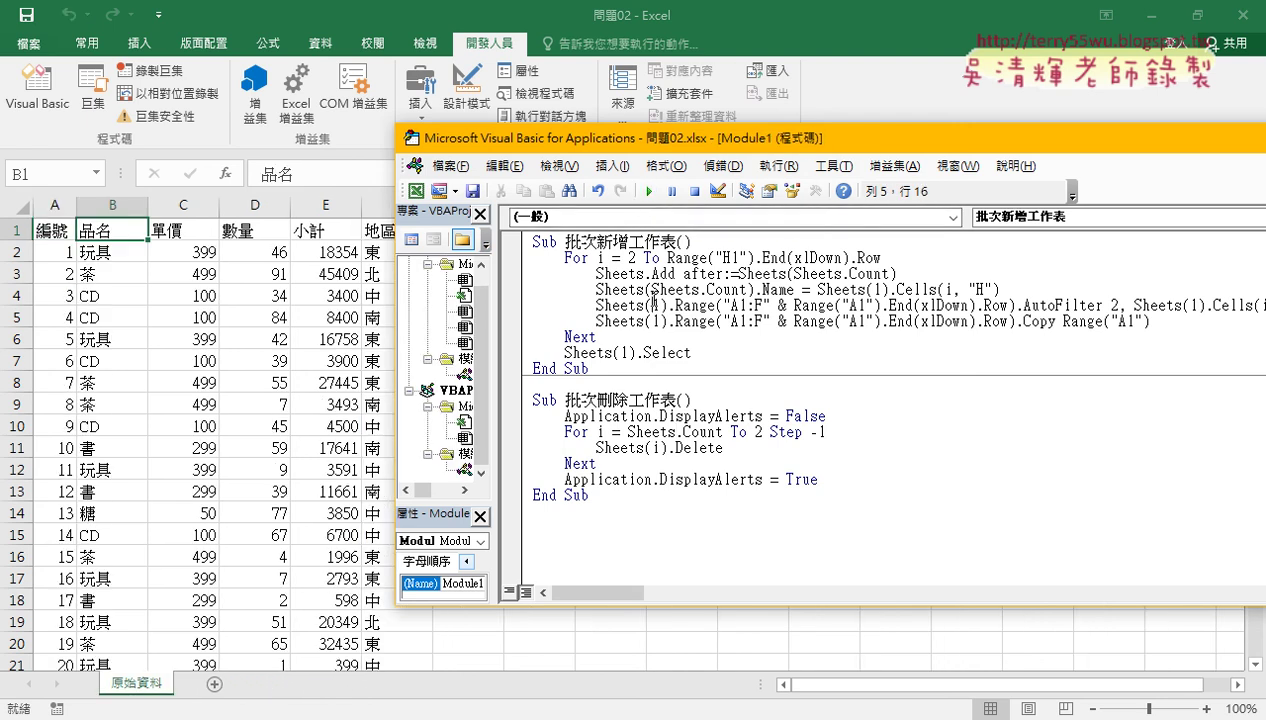
click(650, 191)
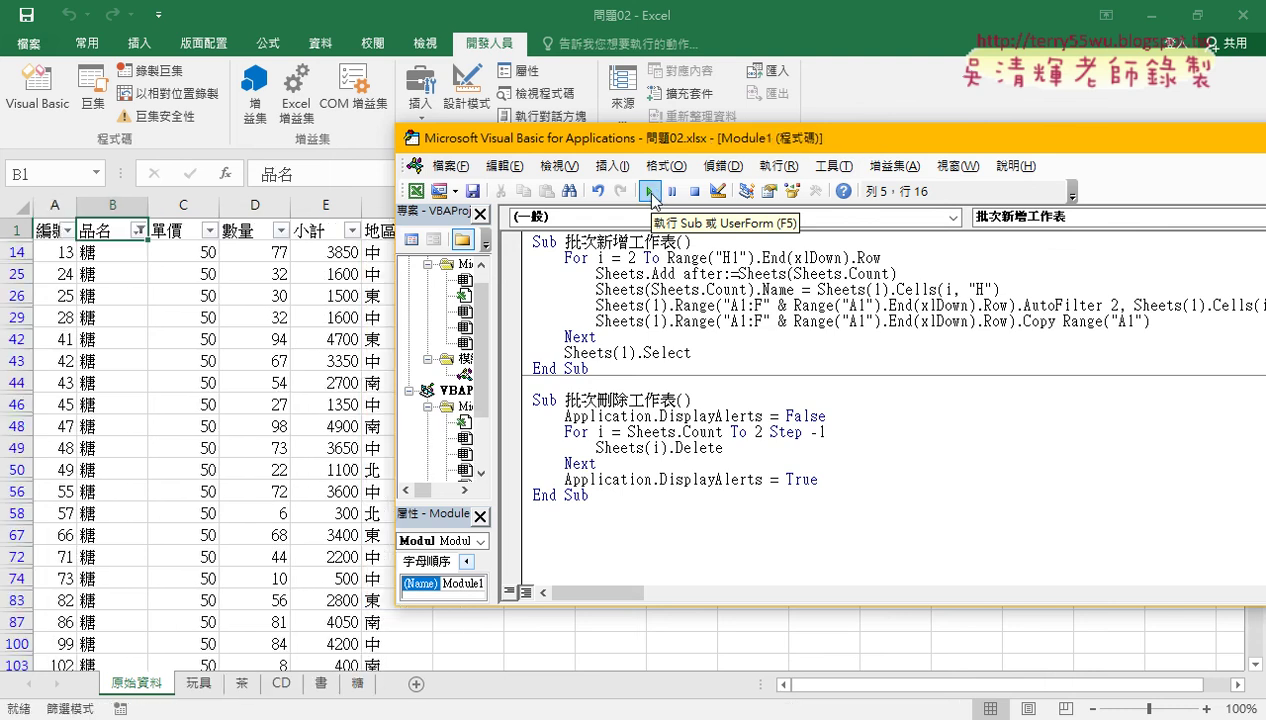
click(648, 431)
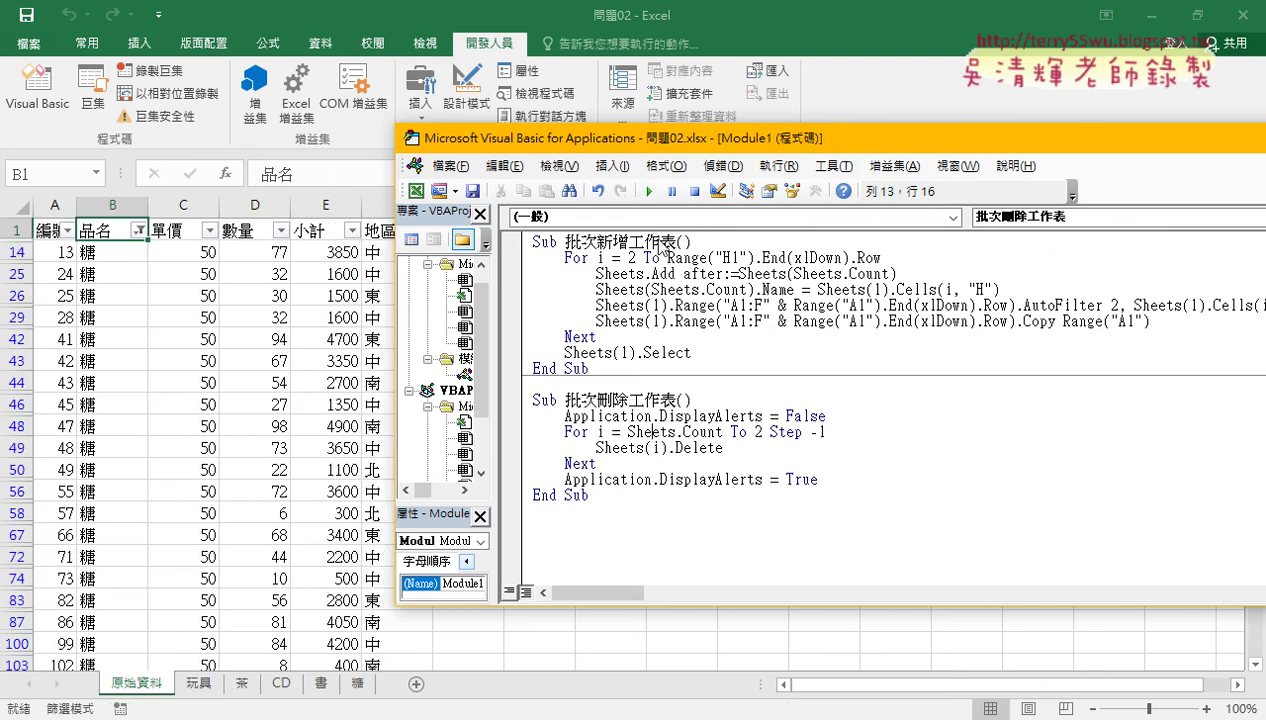
click(650, 191)
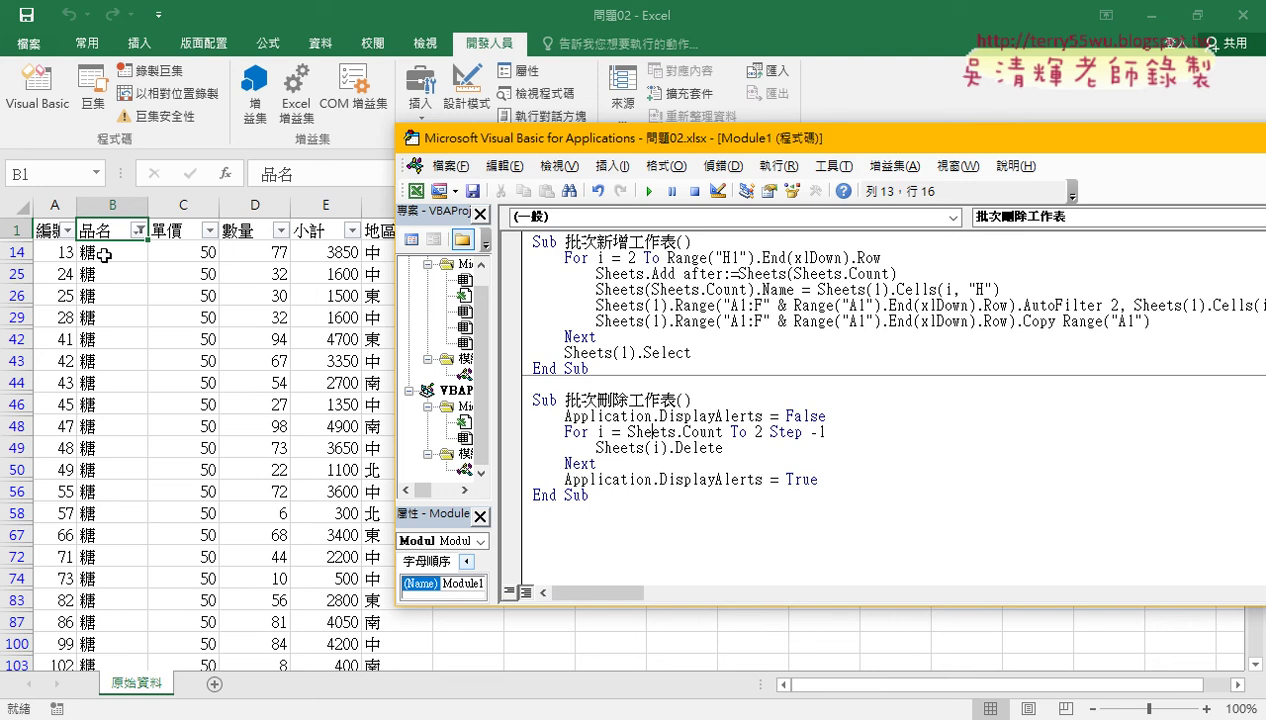
Add a copy of line 5's Range(...).AutoFilter code on a new line after Sheets(1).Select
click(707, 354)
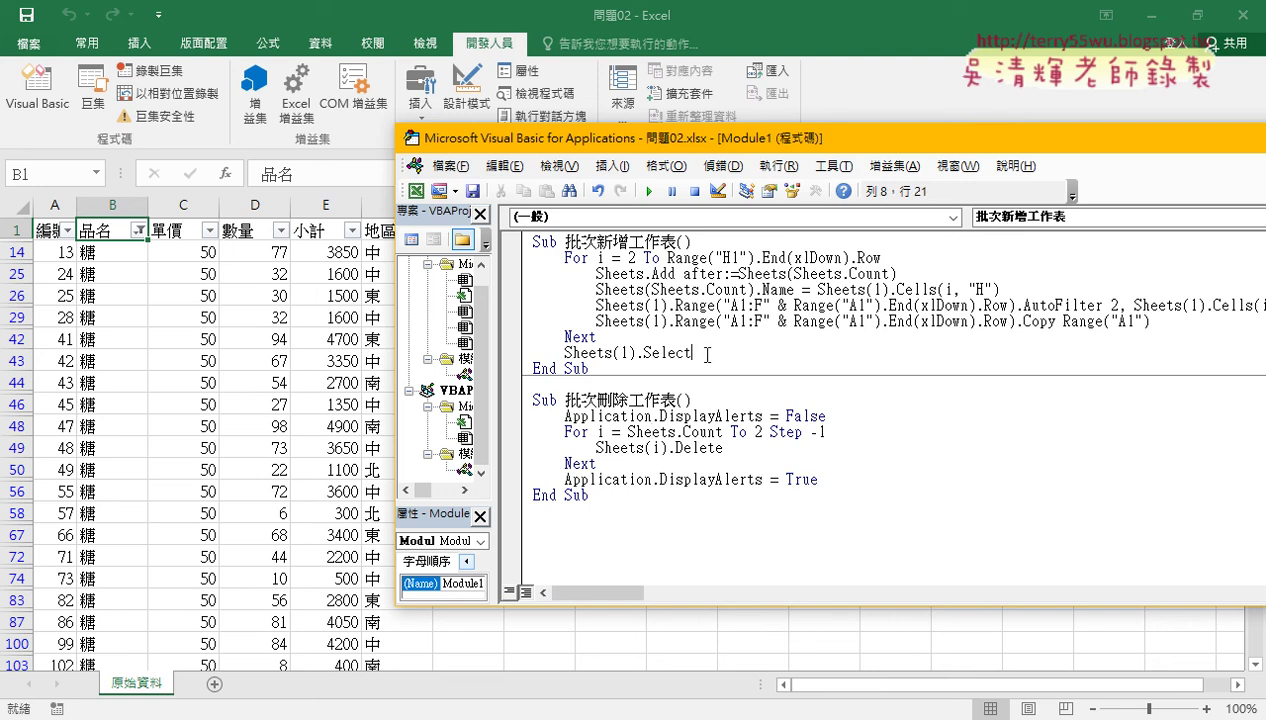
key(Return)
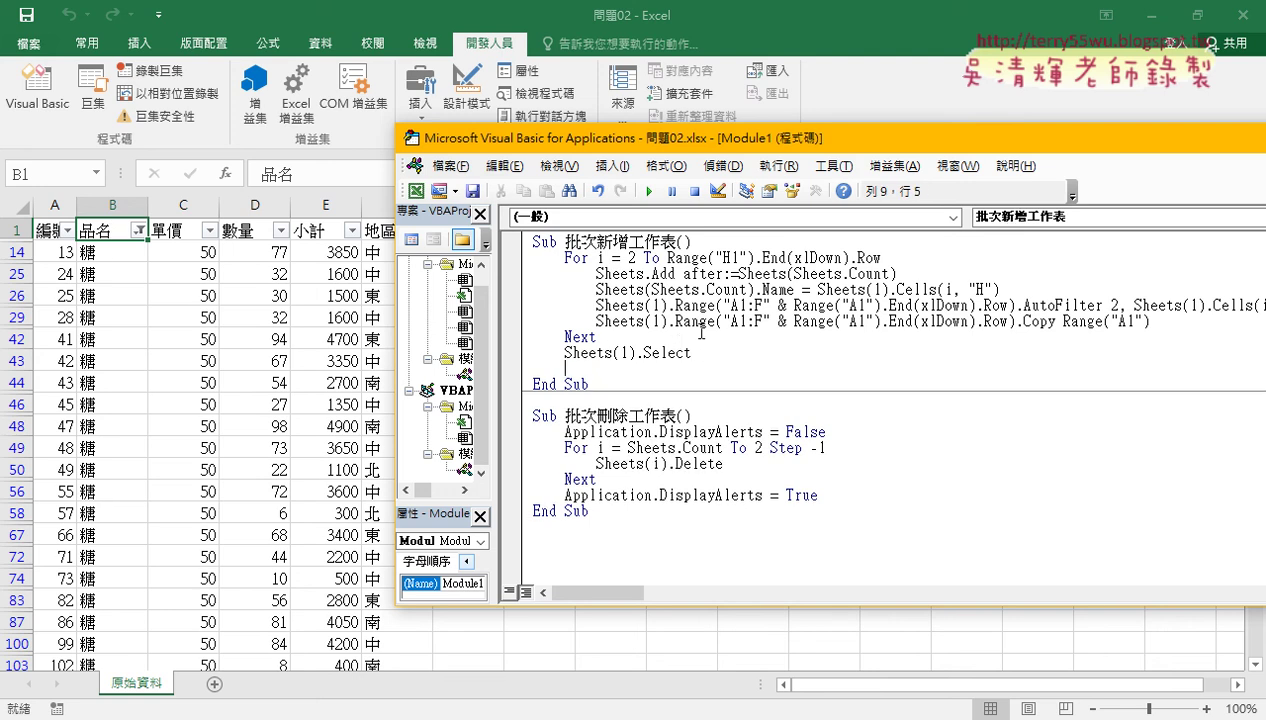
drag(1103, 305, 596, 305)
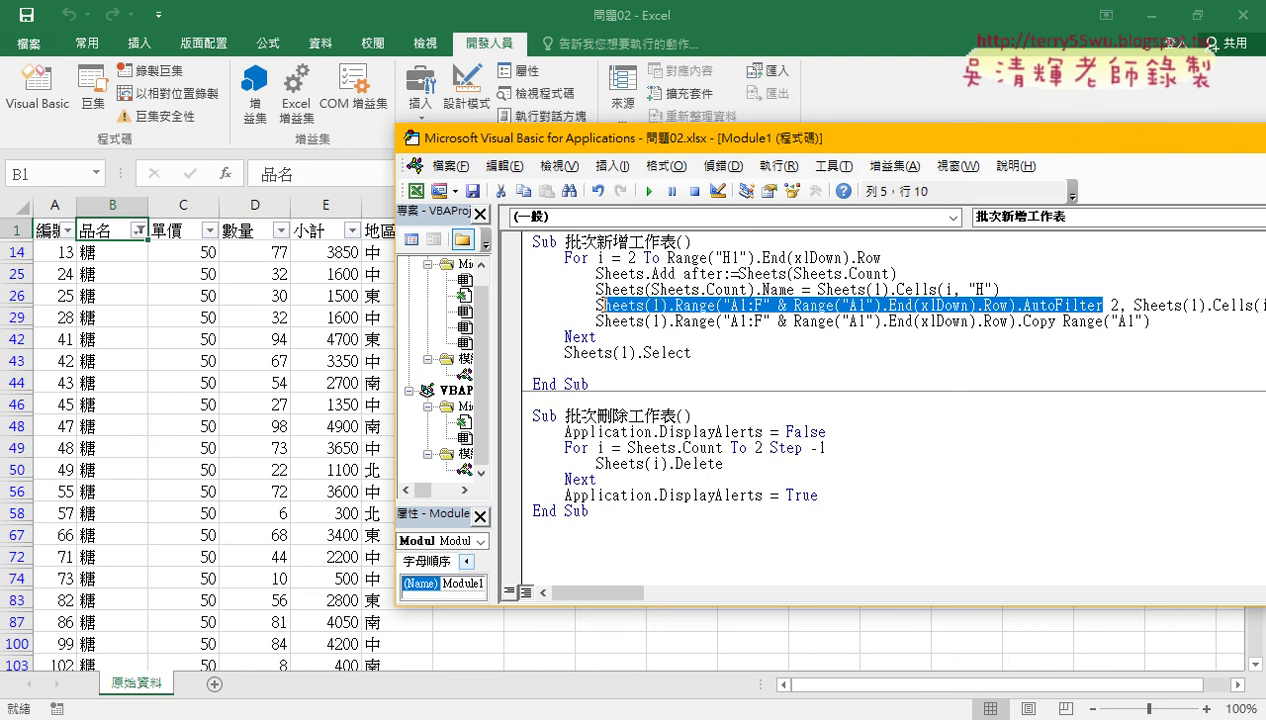
key(ctrl+c)
click(566, 369)
key(ctrl+v)
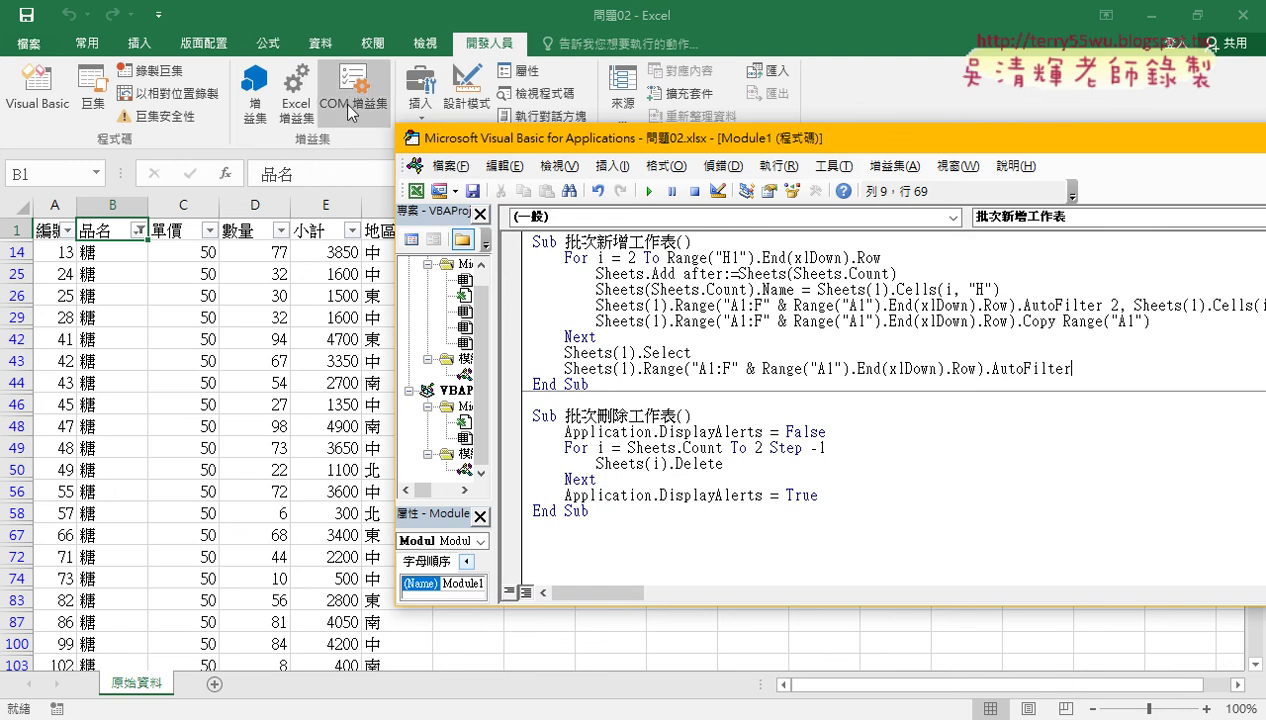
Clear the leftover 糖 filter on 原始資料, then rerun the updated sheet-creation macro
click(322, 44)
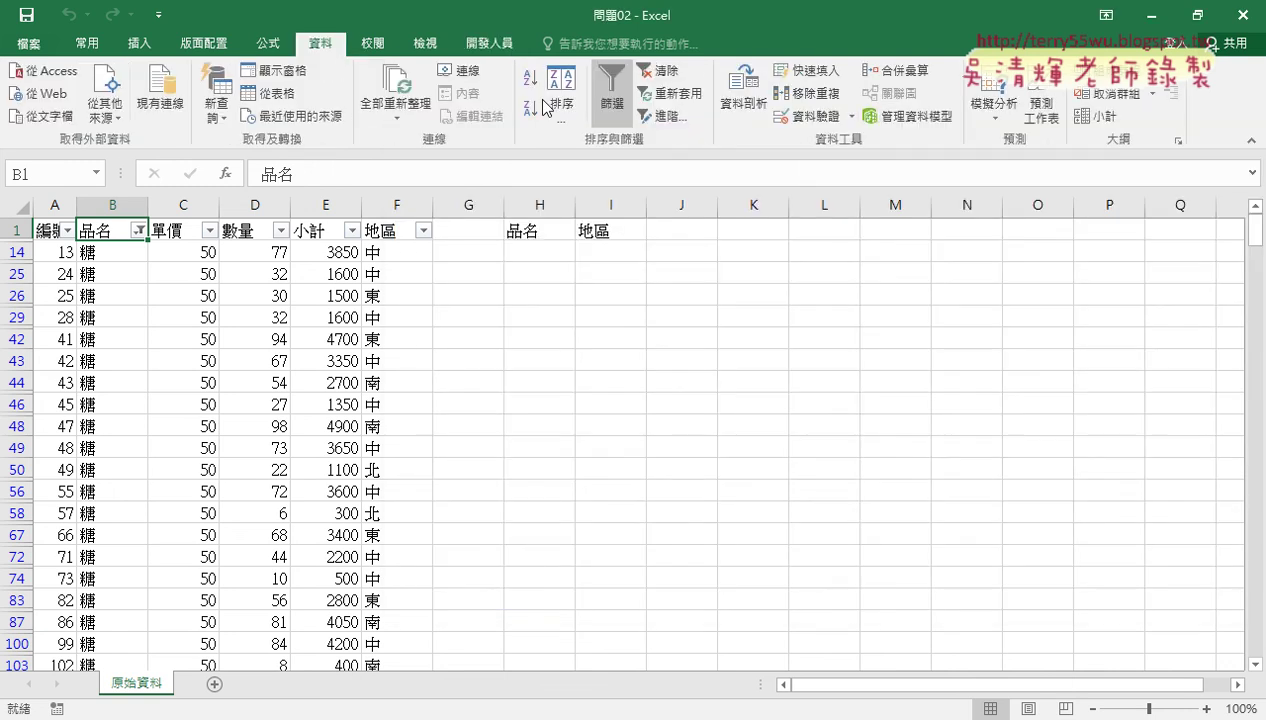
click(612, 105)
click(489, 44)
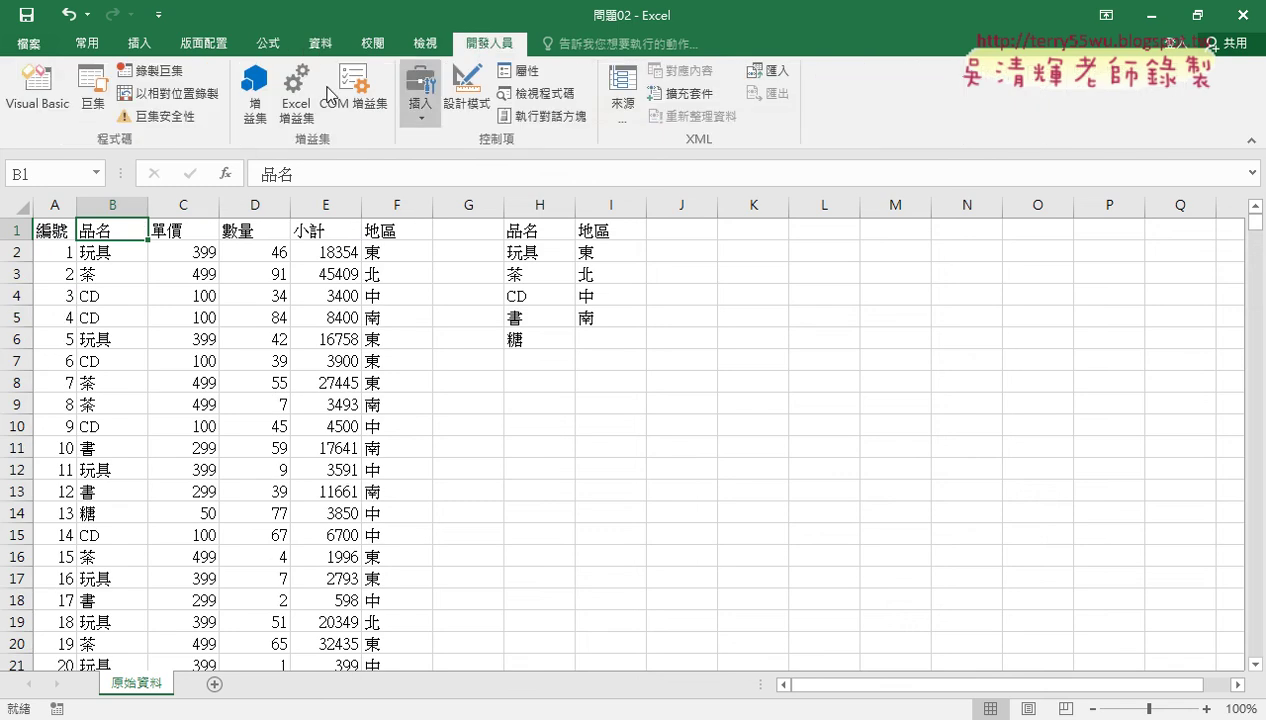
click(37, 90)
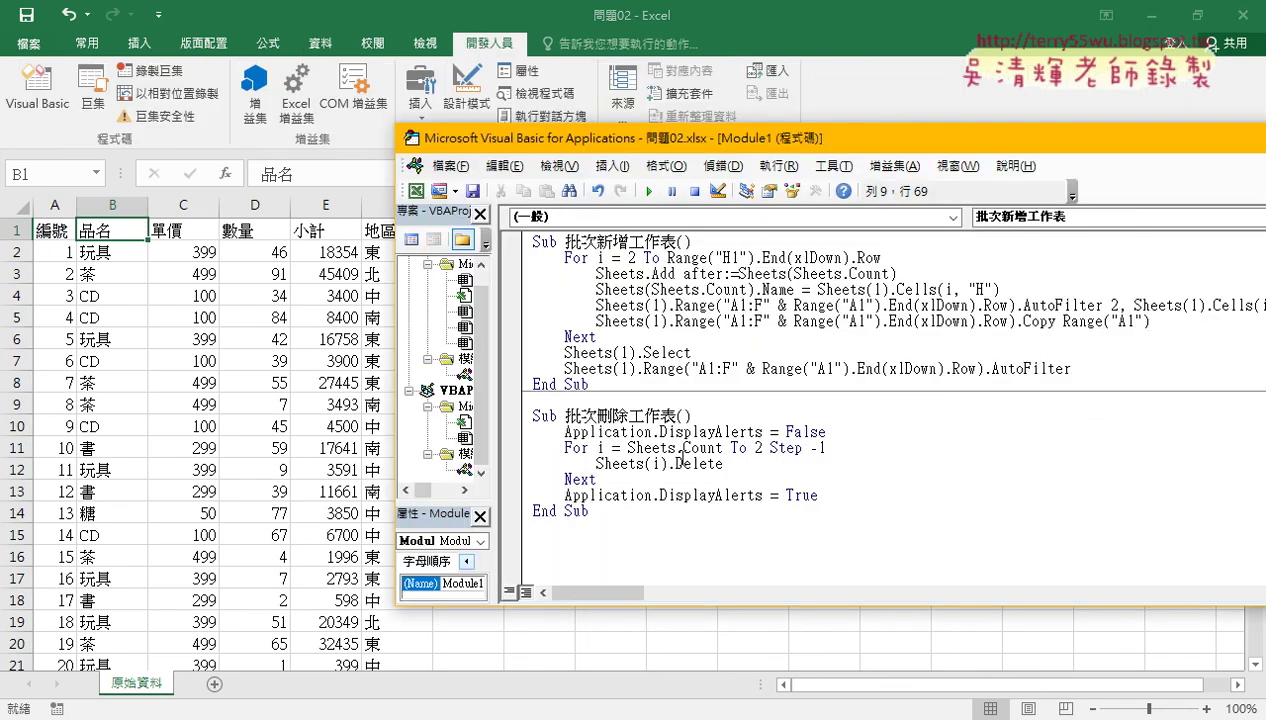
click(681, 321)
click(649, 190)
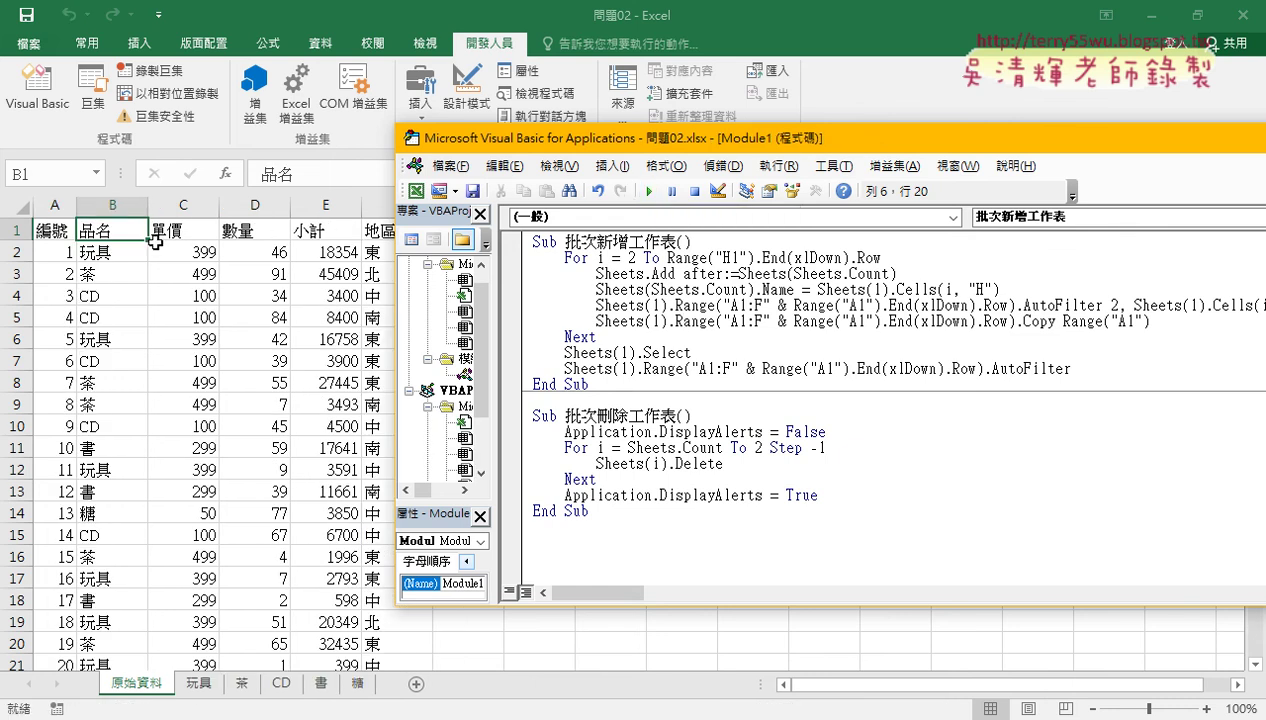
drag(612, 145, 744, 185)
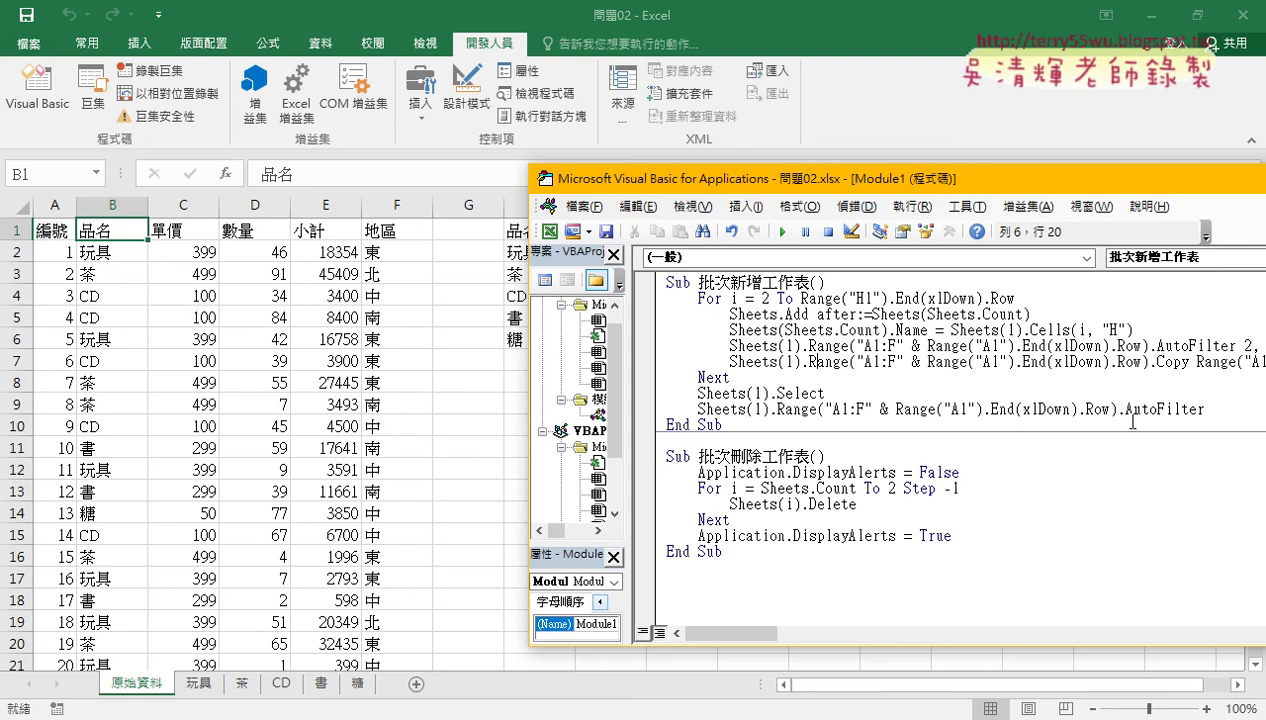
drag(1204, 409, 700, 411)
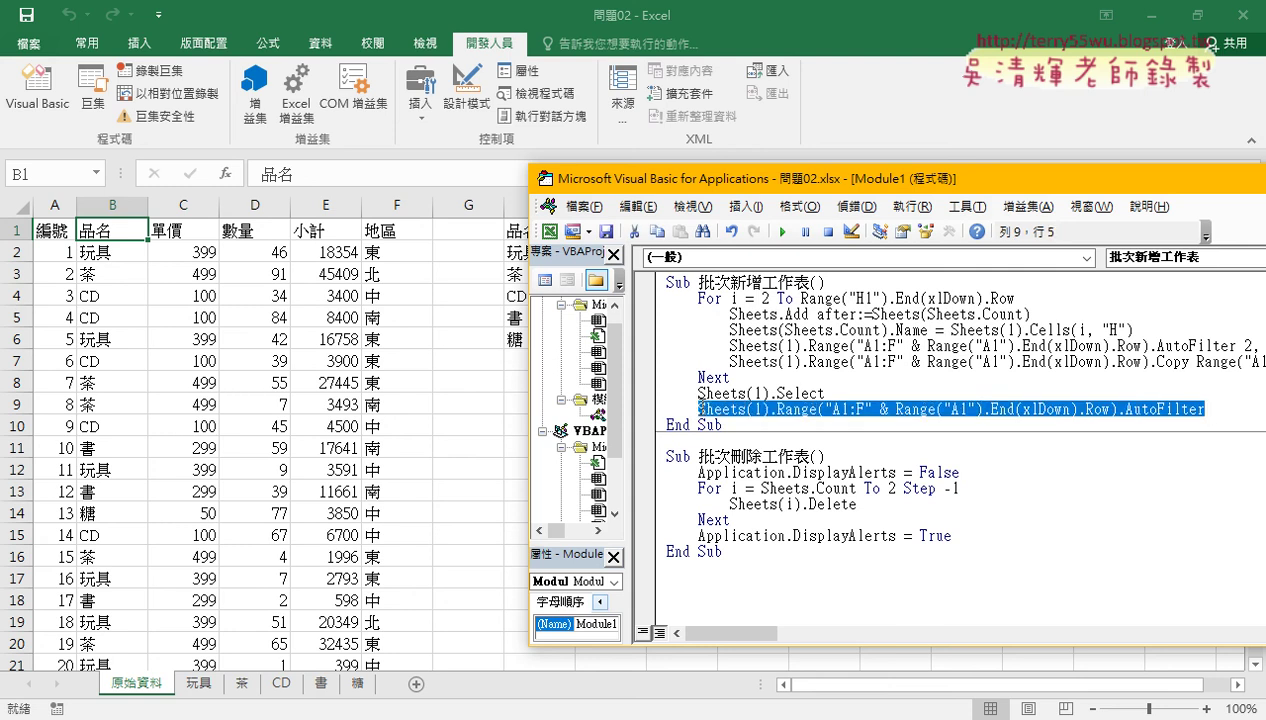